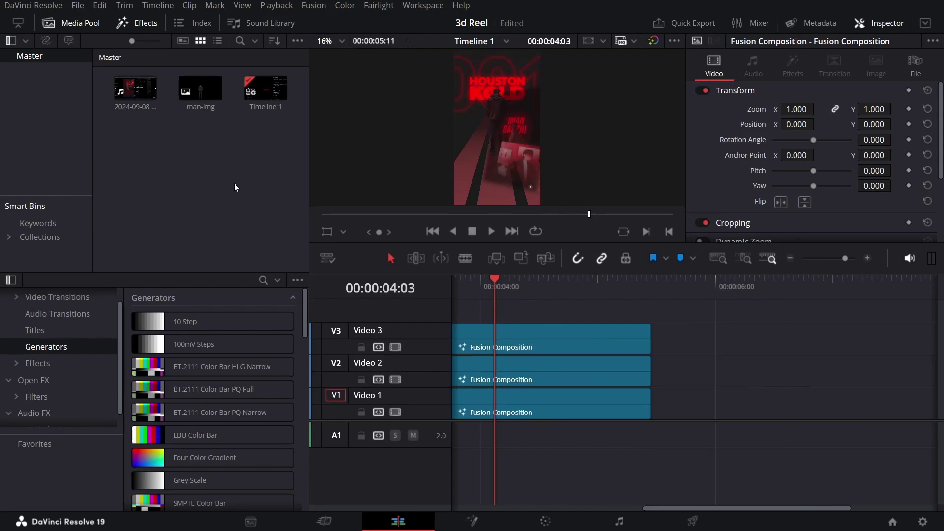
- Create a new empty timeline with custom settings using the vertical 1080 x 1920 HD resolution
right_click(218, 153)
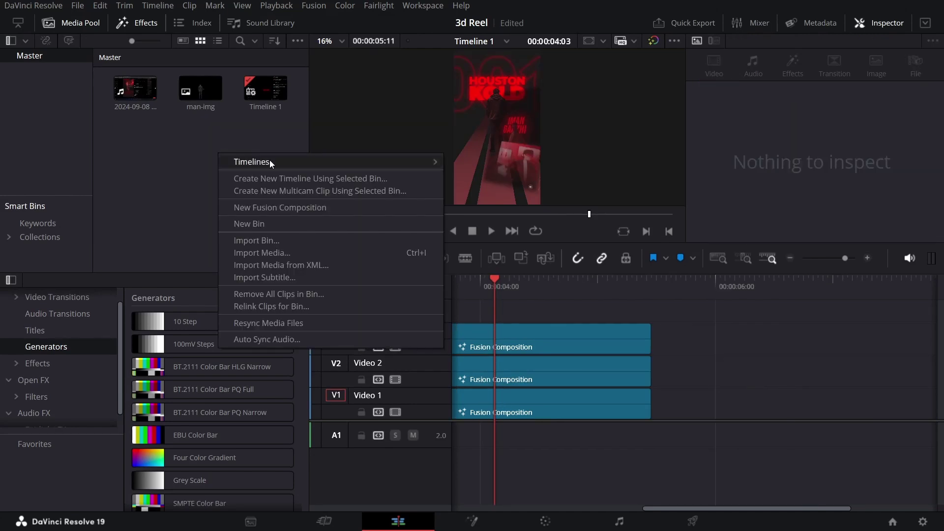
mouse_move(295, 159)
left_click(485, 159)
left_click(375, 320)
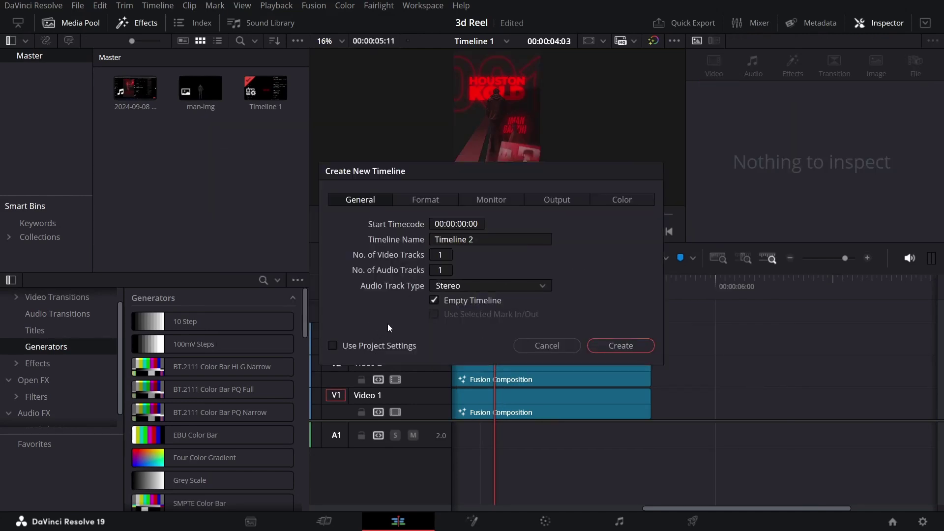
left_click(445, 202)
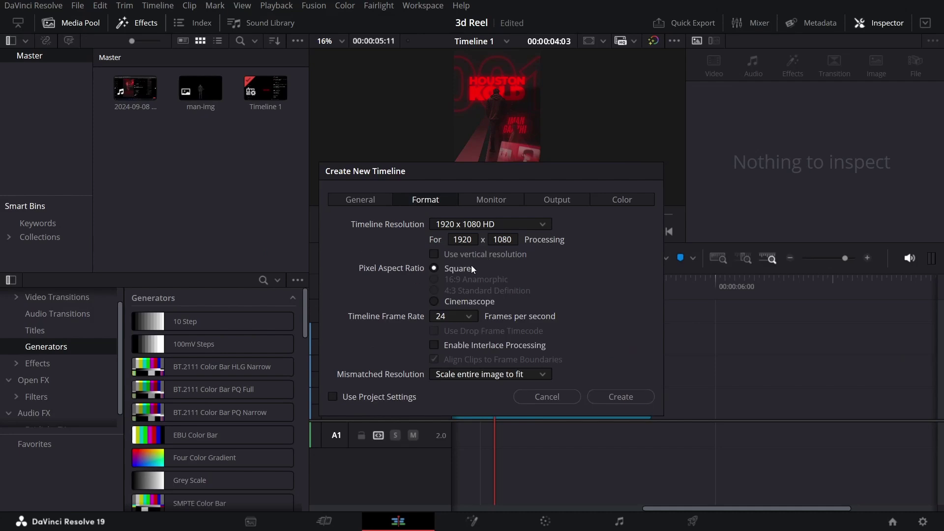
left_click(454, 255)
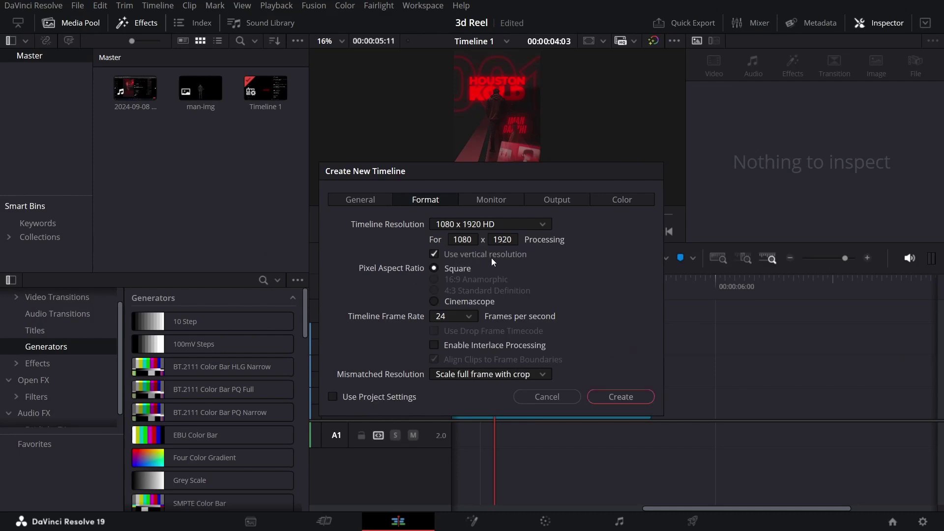
left_click(631, 400)
- Place a Fusion Composition at the start of the Video 1 track and set its clip duration to 00:00:01:20
left_click(45, 365)
left_click_drag(197, 344, 500, 400)
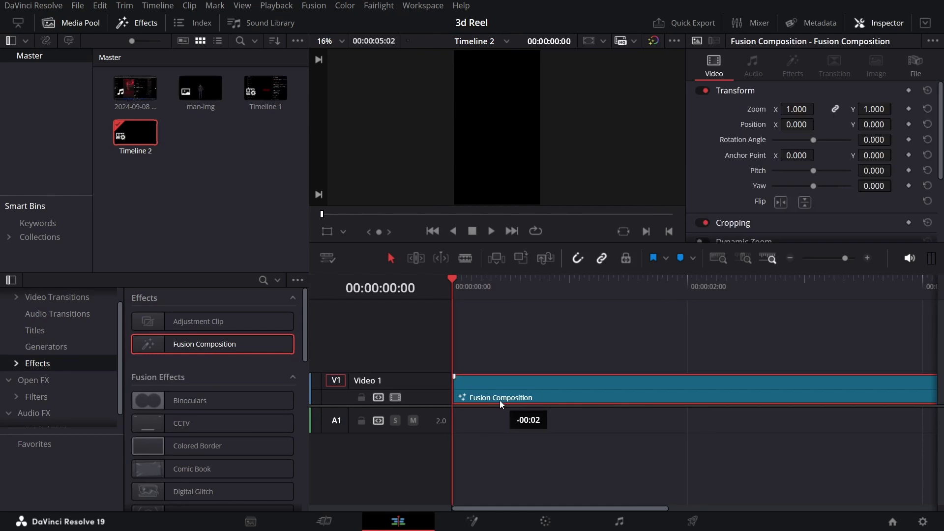
right_click(519, 382)
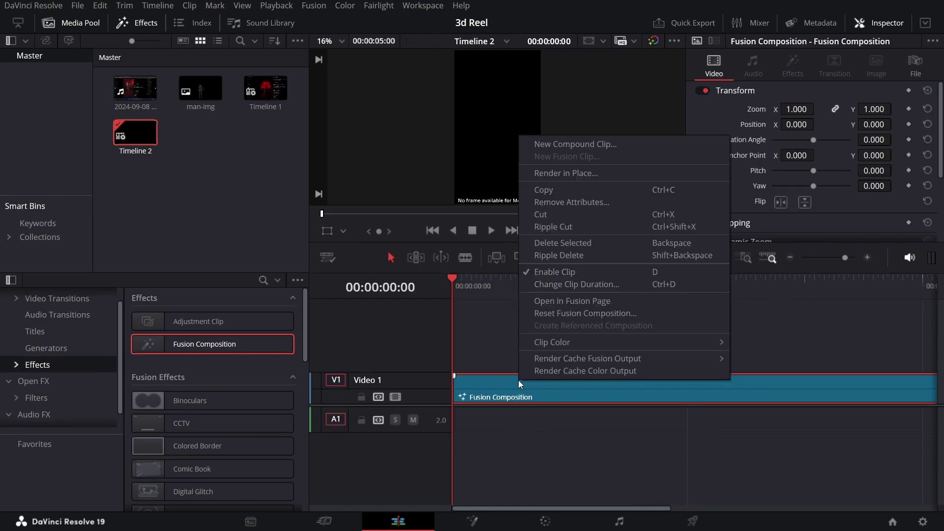
left_click(565, 284)
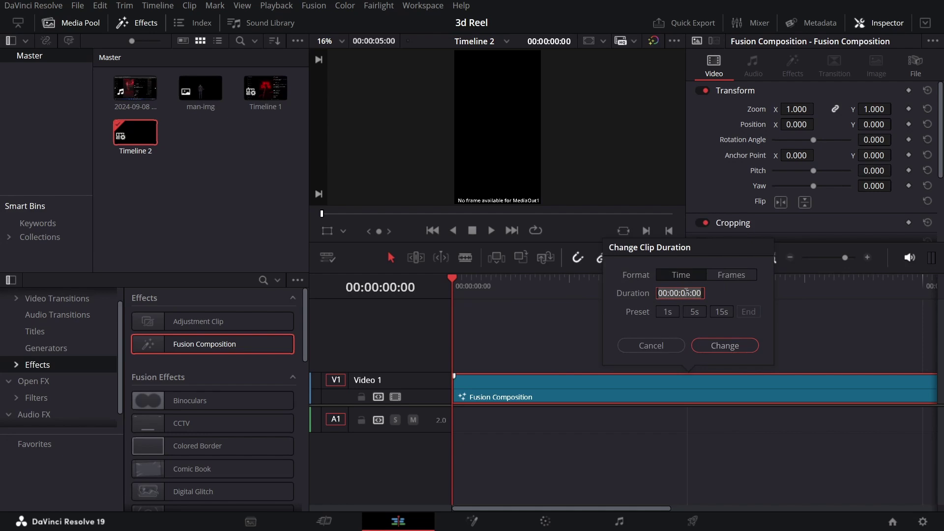
key("Left")
key("Left")
key("Left")
key("Return")
- Open the Fusion Composition clip for node editing and add a Background node with its type set to Gradient
right_click(489, 382)
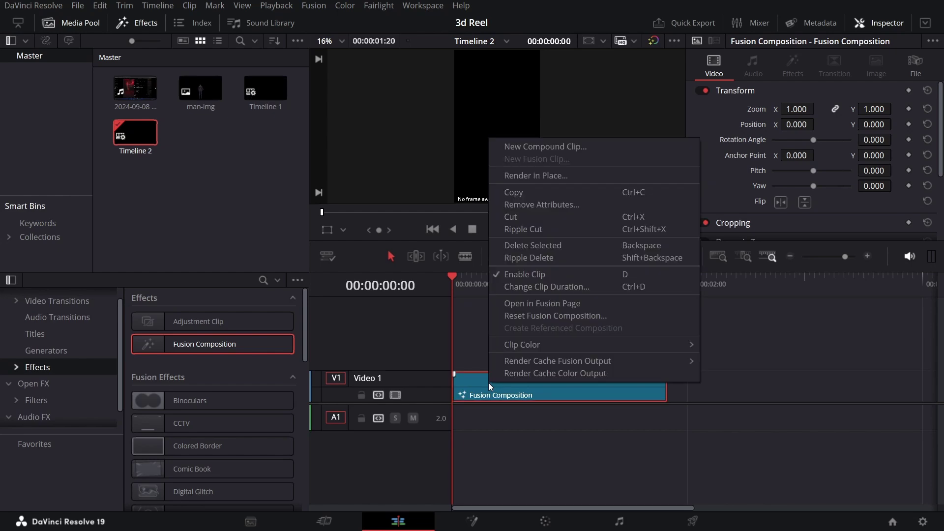
left_click(551, 302)
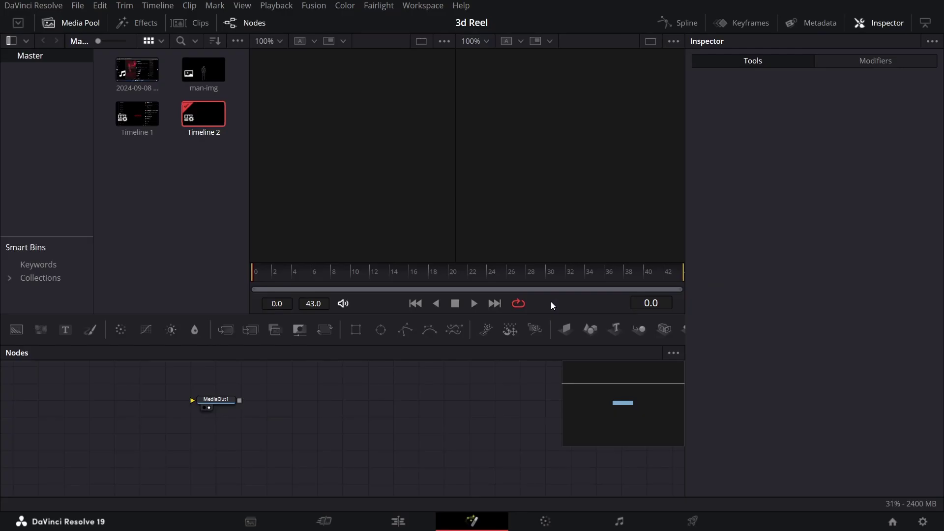
left_click_drag(16, 330, 90, 400)
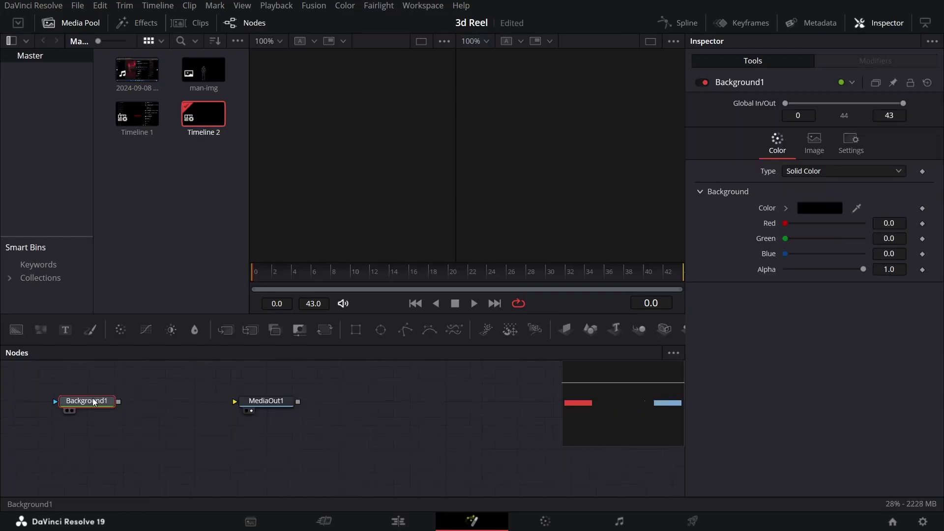
left_click(806, 171)
left_click(810, 241)
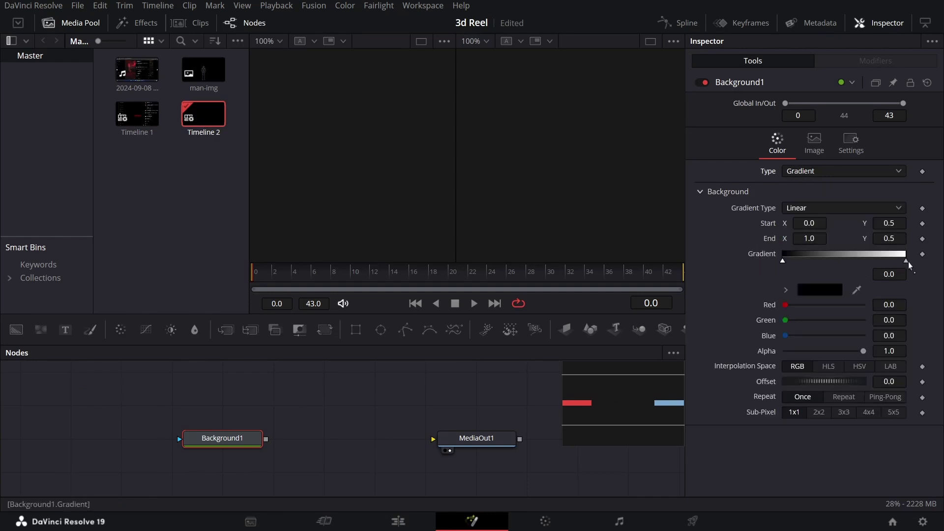
- Set the end colour of the Background node's gradient to #682222
left_click(906, 261)
left_click(793, 292)
left_click(816, 293)
triple_click(556, 353)
type("#682222")
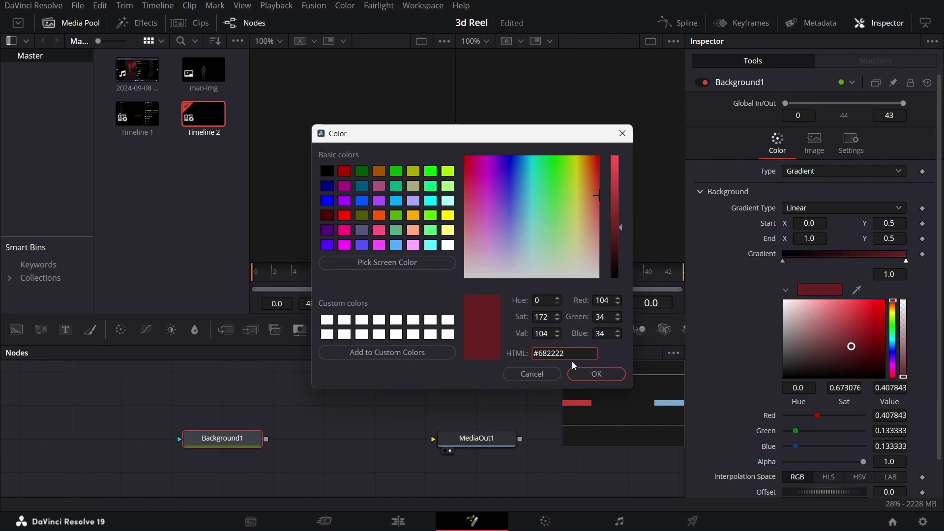
left_click(604, 374)
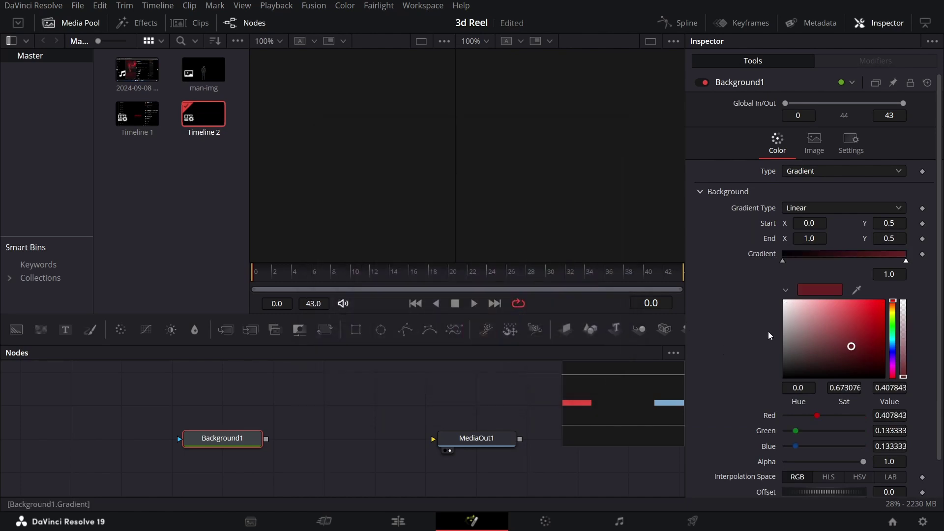
- Tint the start colour of the Background node's gradient by setting its Red value to 0.09
left_click(783, 261)
left_click_drag(786, 417, 790, 415)
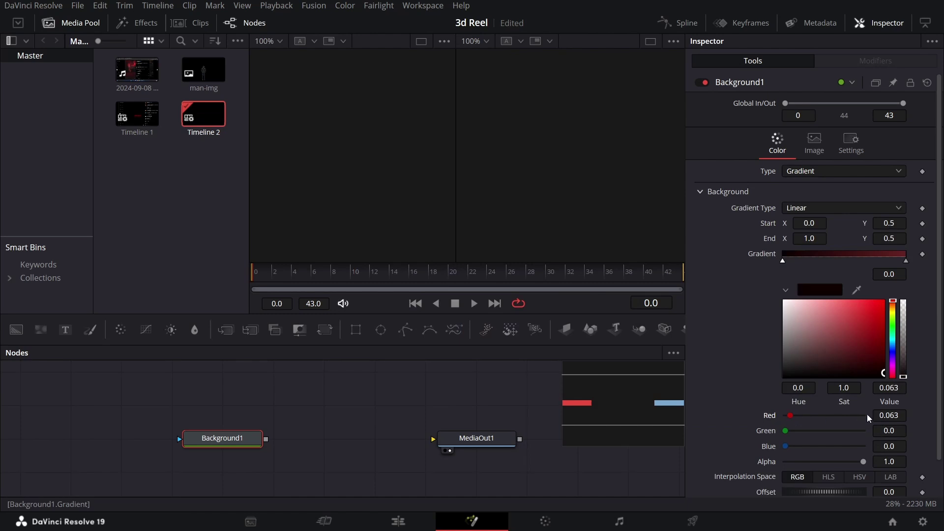
type("0.09")
key("Tab")
- Display Background1 in the first viewer and make its gradient vertical, starting near X 0.57, Y 0.43 and ending near X 0.58, Y 1.01
left_click(239, 442)
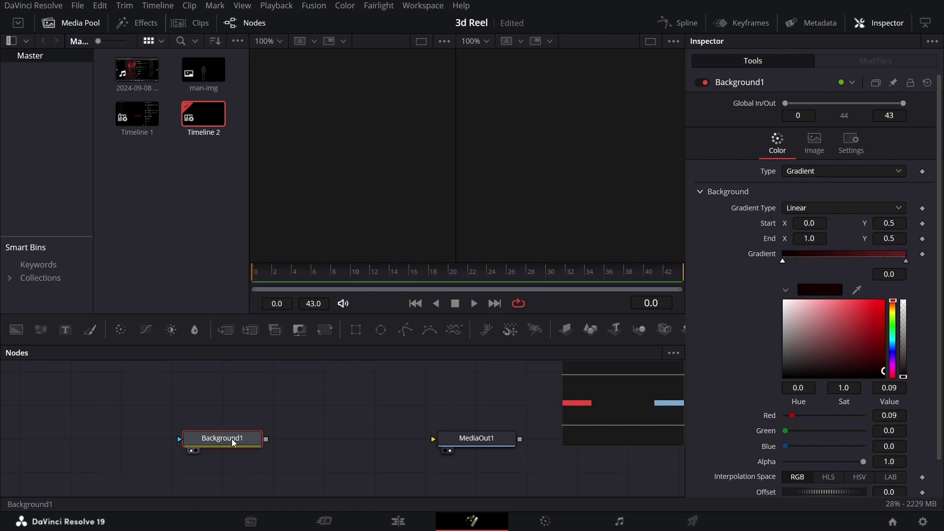
key("1")
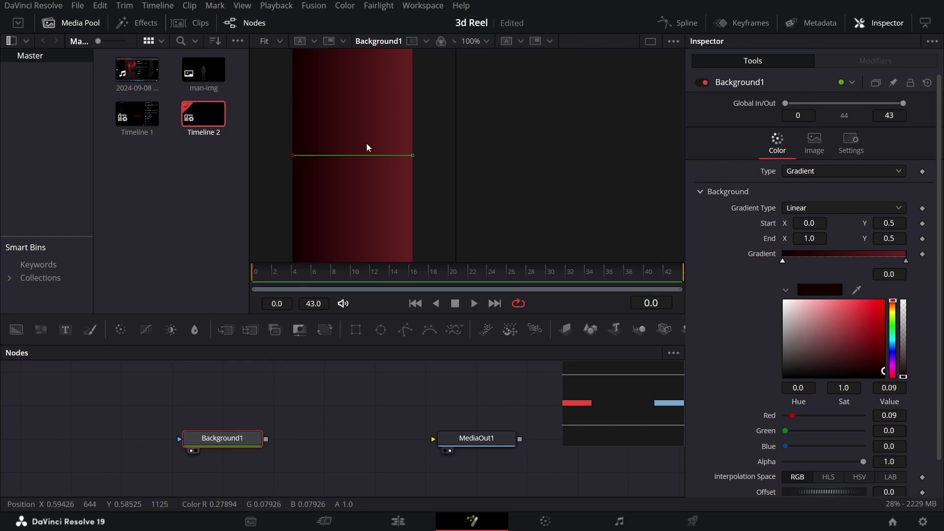
left_click_drag(413, 156, 363, 48)
left_click_drag(293, 214, 361, 231)
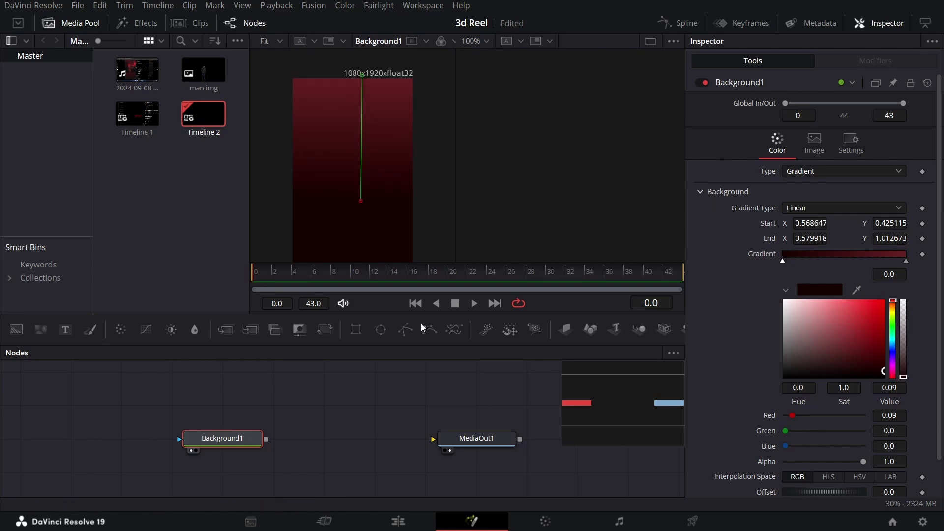
- Add a Shape 3D plane with unlocked proportions, width 0.2 and height 5, and connect Background1 to its material input
left_click_drag(574, 333, 241, 467)
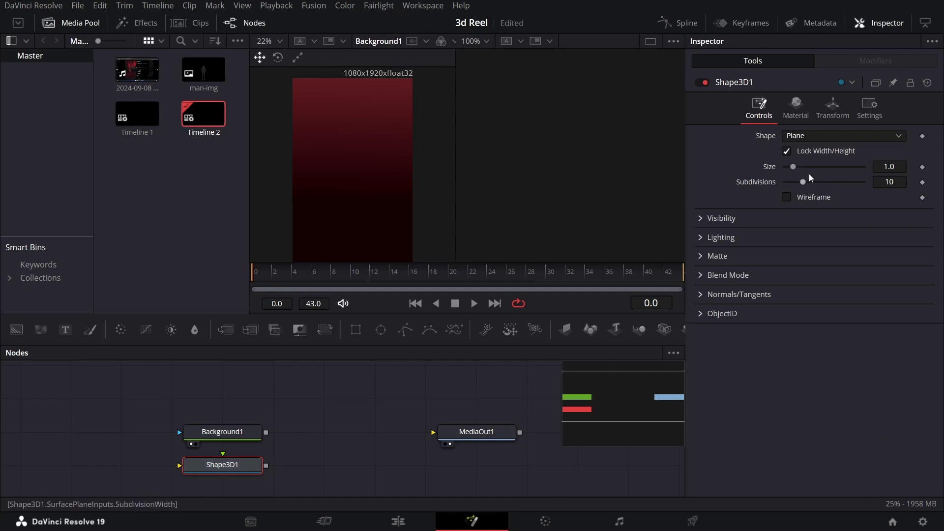
left_click(787, 152)
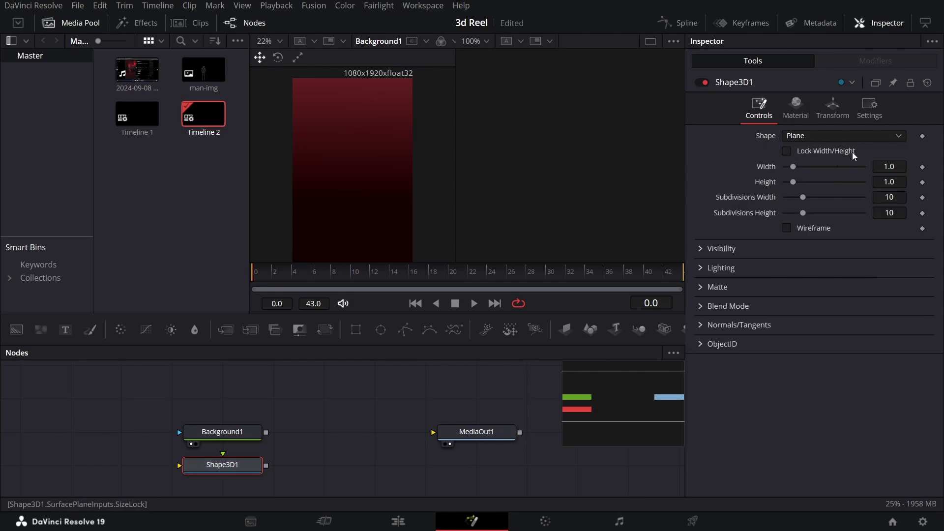
left_click(893, 166)
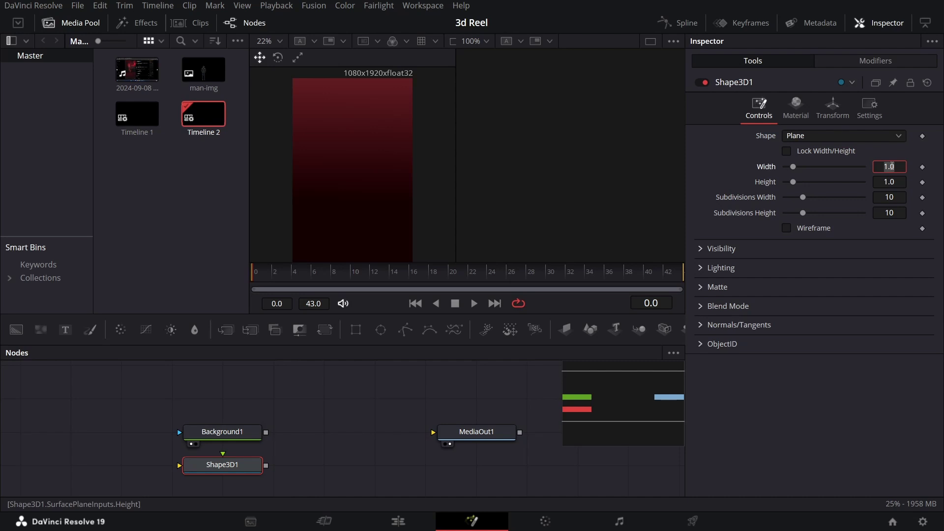
type("0.2")
key("Tab")
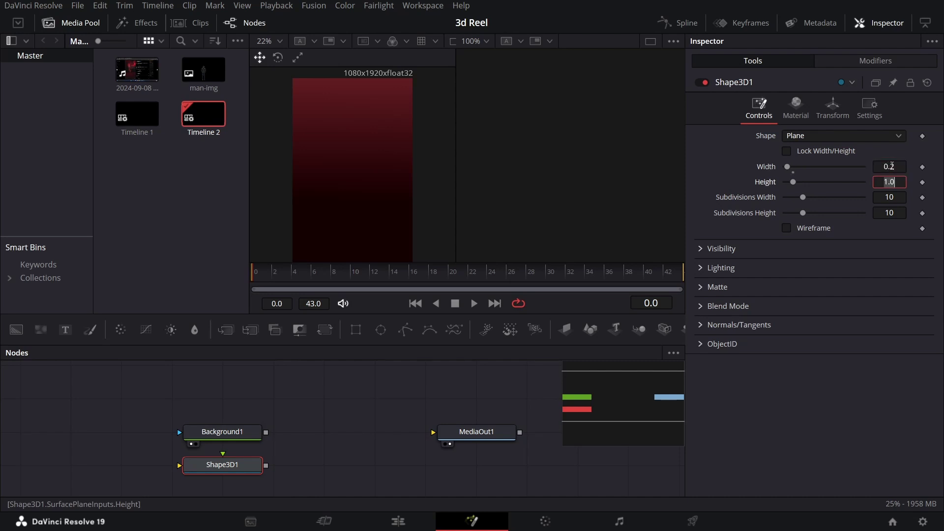
type("5")
key("Tab")
left_click_drag(268, 435, 222, 440)
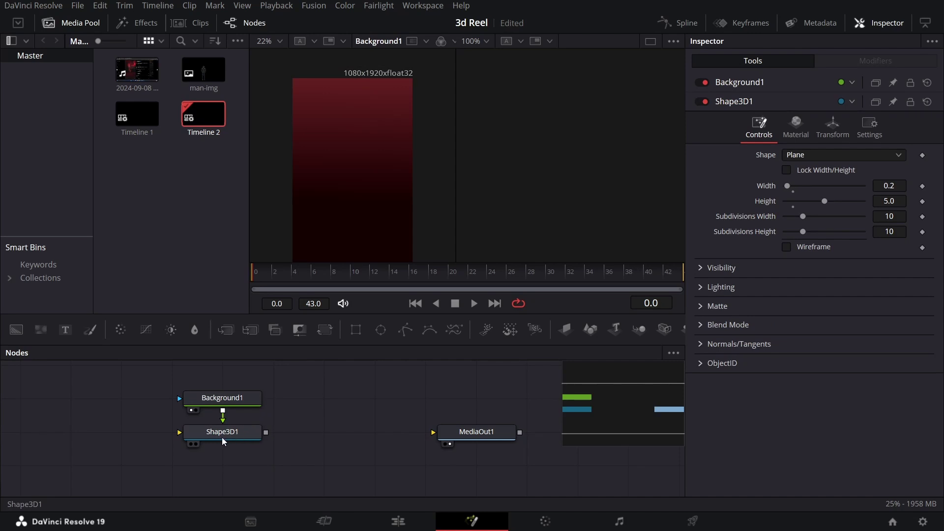
- Add a Renderer 3D node after Shape3D1, connect it to MediaOut1, and move both nodes away from the shape to leave space
left_click(231, 435)
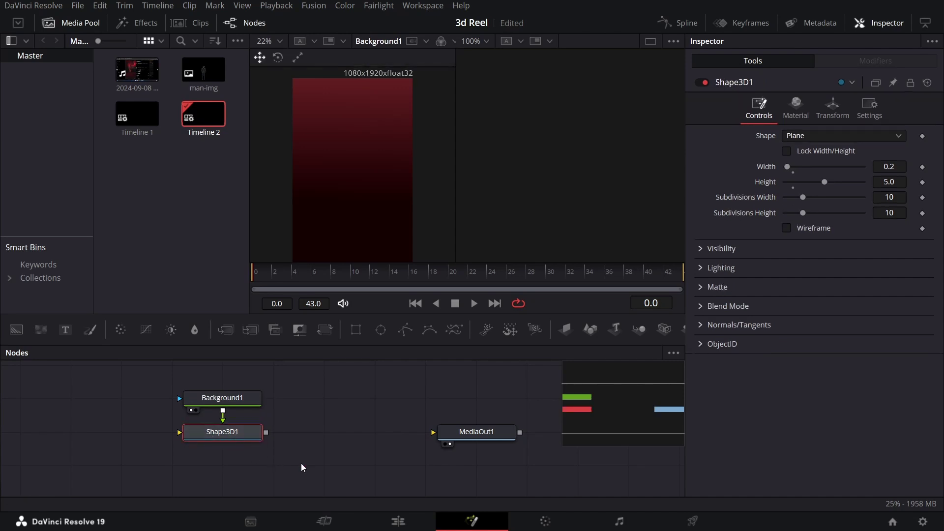
key("shift+space")
type("rende")
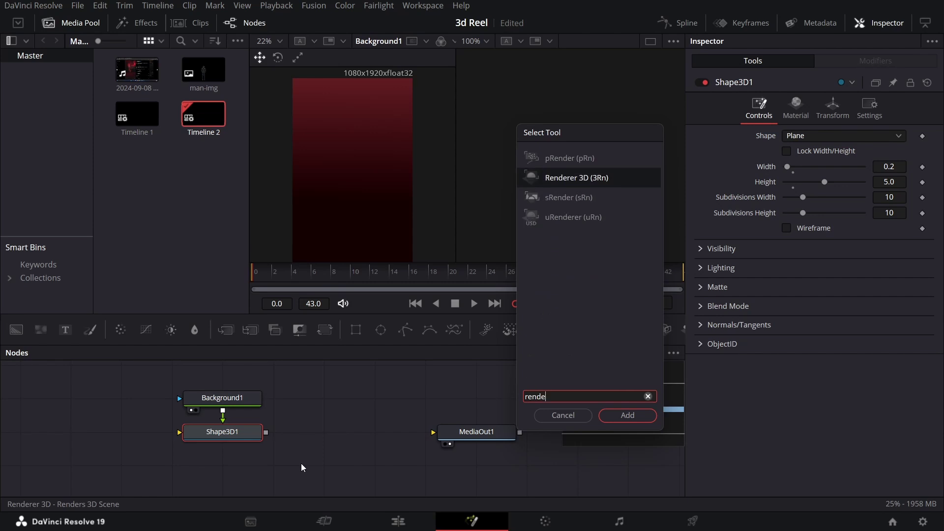
type("r")
key("Return")
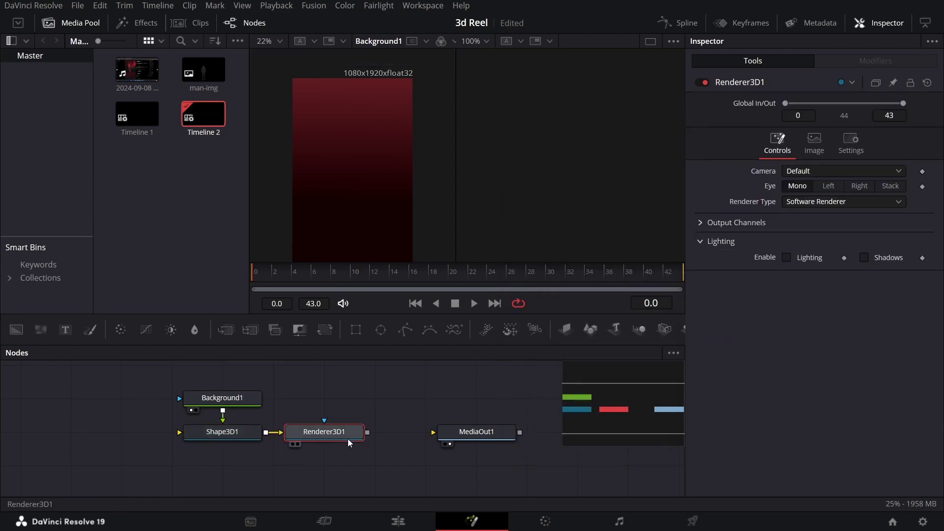
left_click_drag(368, 432, 489, 443)
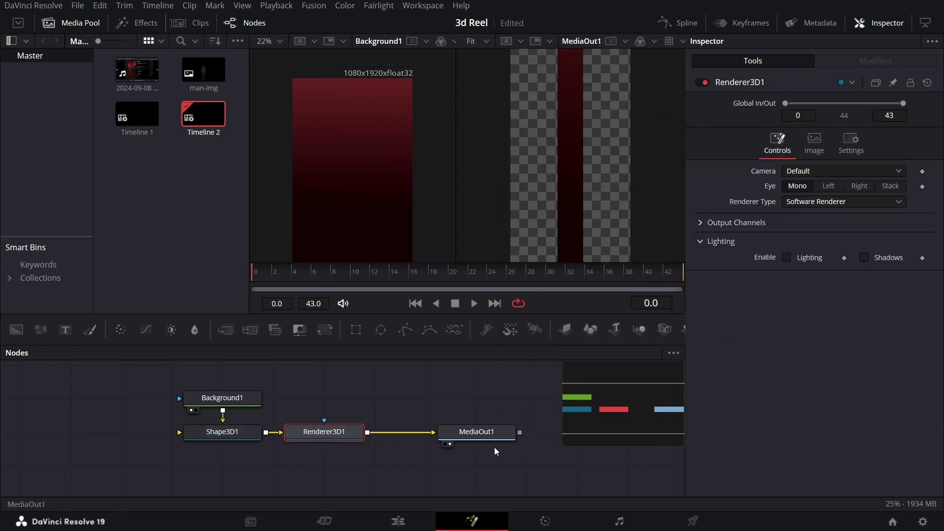
left_click_drag(274, 419, 479, 467)
left_click_drag(280, 456, 481, 454)
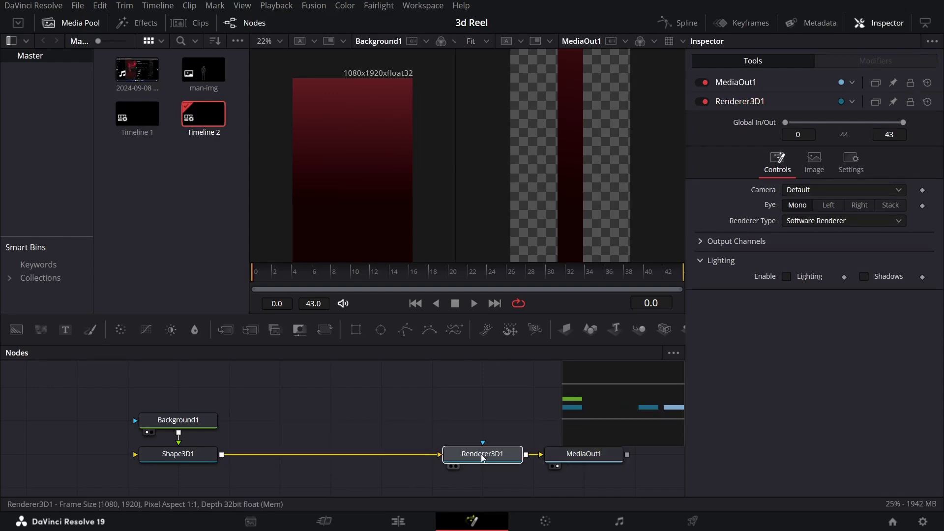
- Set the Shape3D1 plane's translation to X -0.26 and Z -1.36
left_click(178, 455)
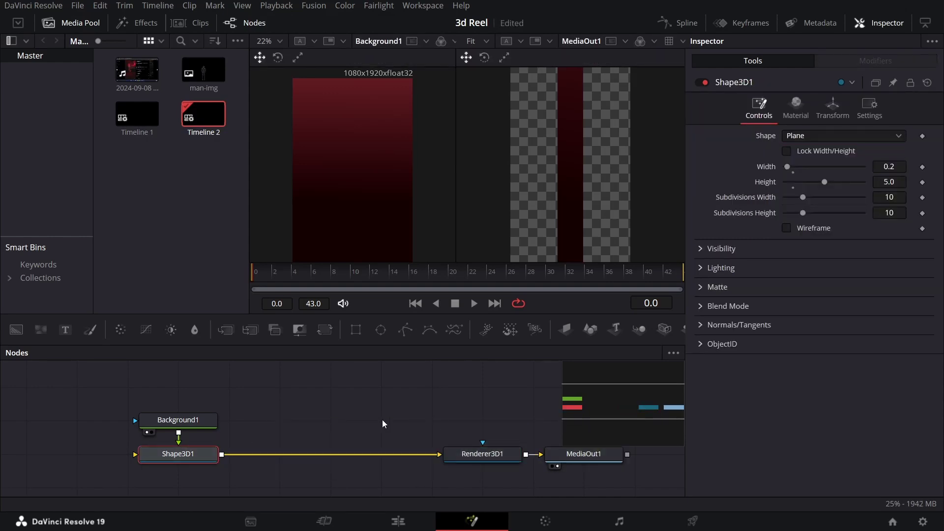
left_click(825, 111)
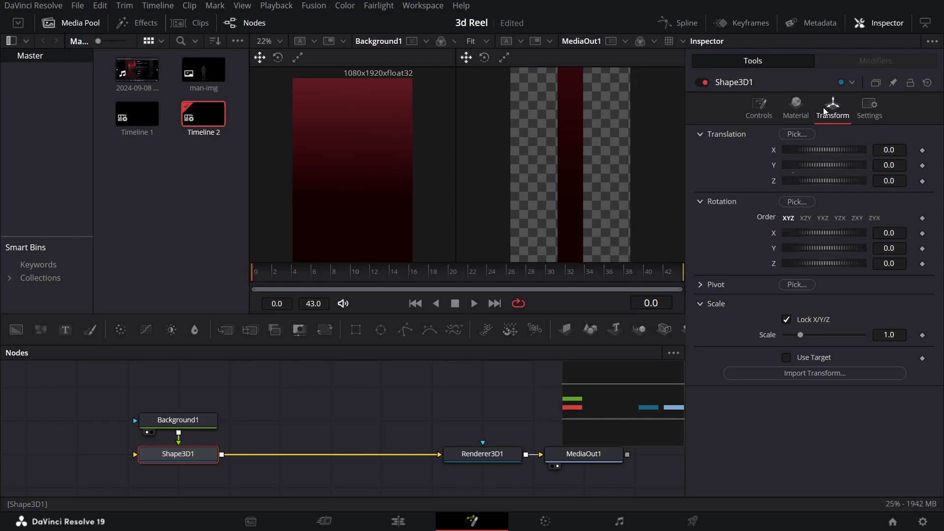
left_click(904, 149)
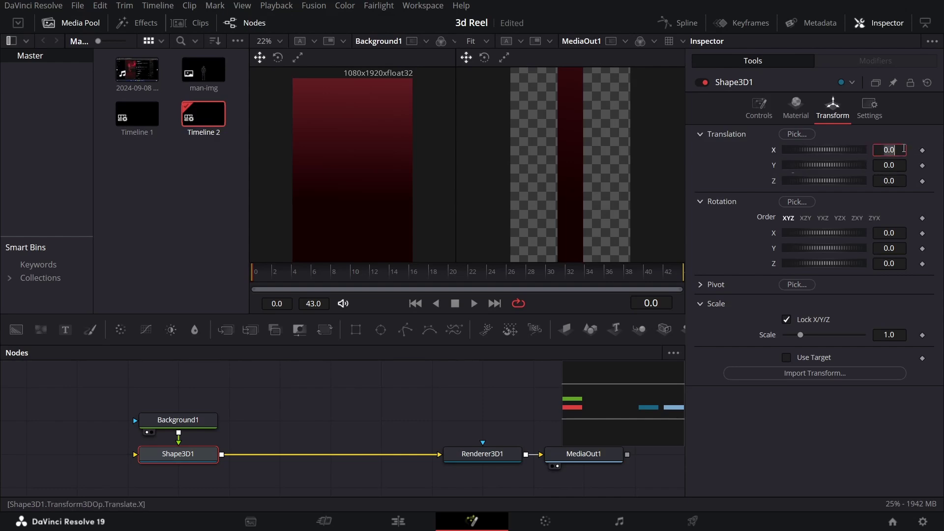
type("-0.26")
key("Tab")
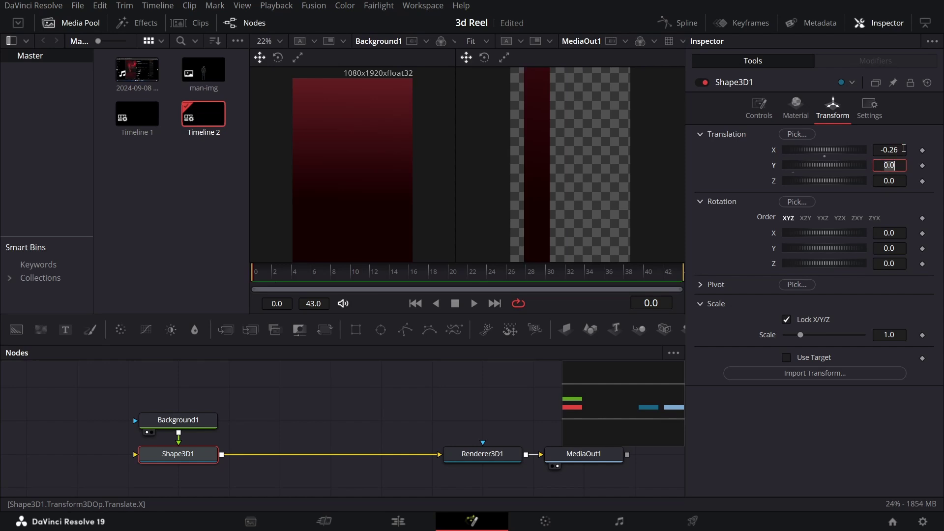
key("Tab")
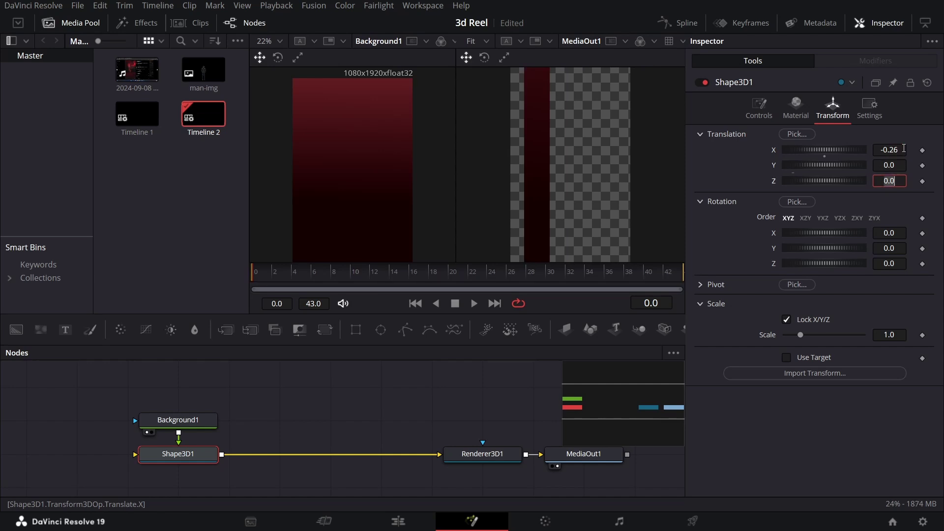
type("-1.36")
key("Tab")
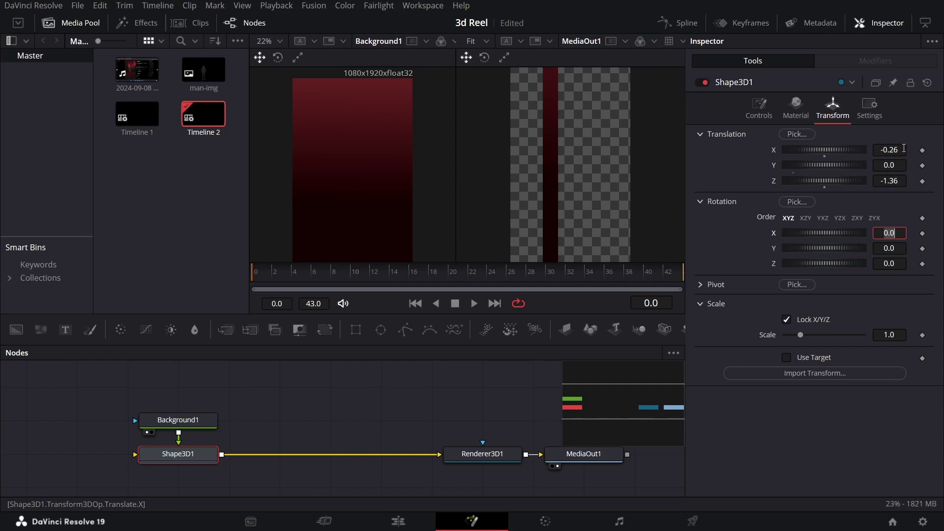
- Rotate the Shape3D1 plane to 99 degrees around the X axis
type("99")
key("Tab")
key("Tab")
key("Tab")
key("Return")
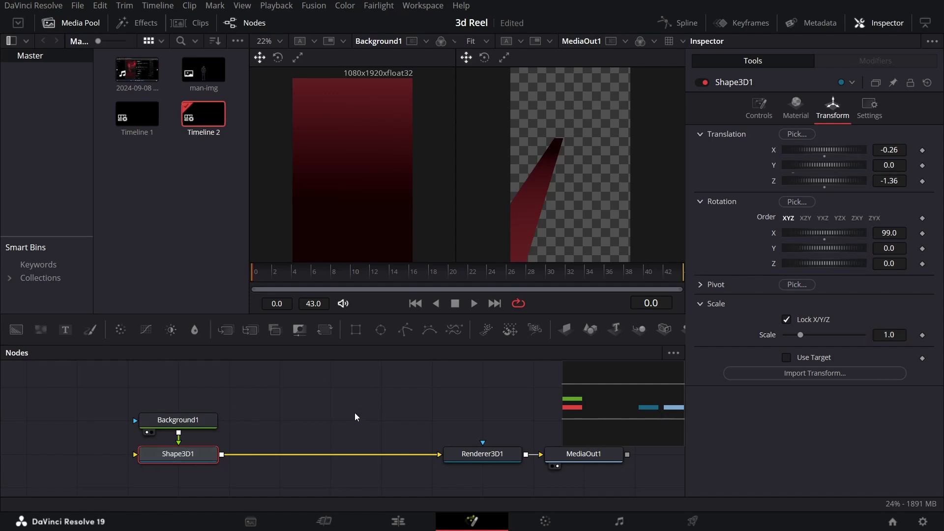
- Insert a Duplicate 3D node between Shape3D1 and Renderer3D1
key("shift+space")
type("render")
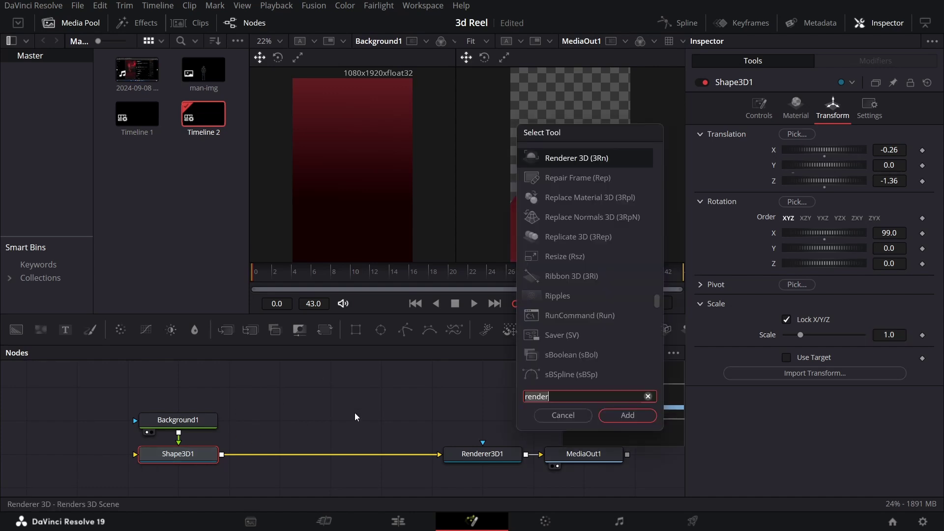
key("BackSpace")
key("BackSpace")
key("BackSpace")
key("BackSpace")
key("BackSpace")
key("BackSpace")
type("dup")
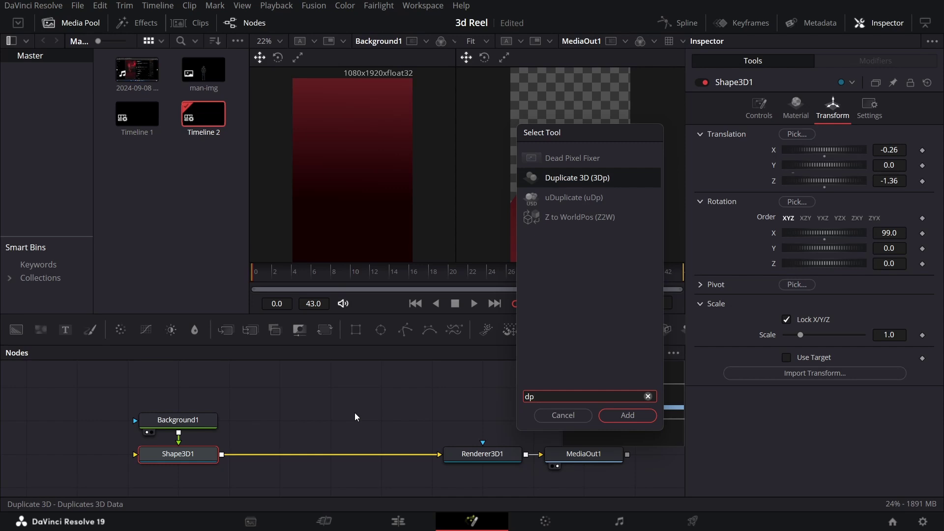
key("Return")
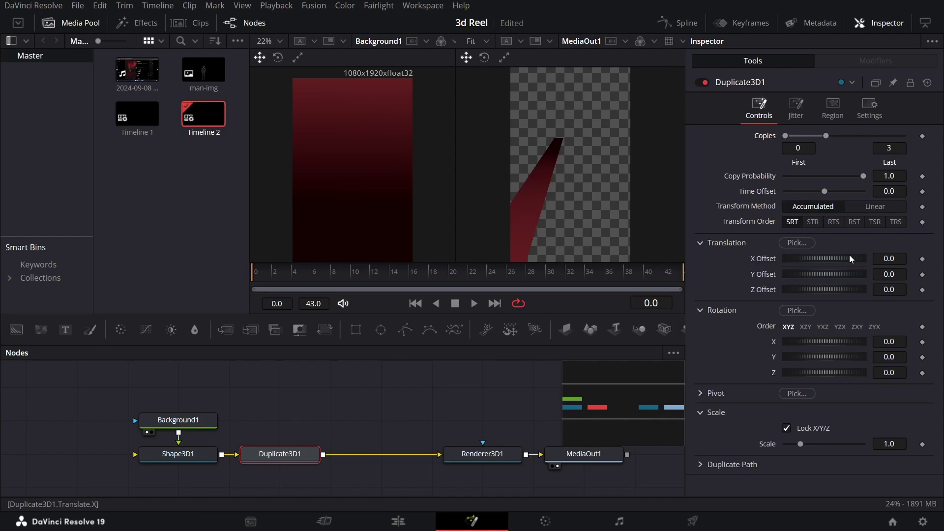
- Set the X Offset of Duplicate3D1 to 0.26 to spread the strip copies sideways
left_click(891, 259)
type(".26")
key("Tab")
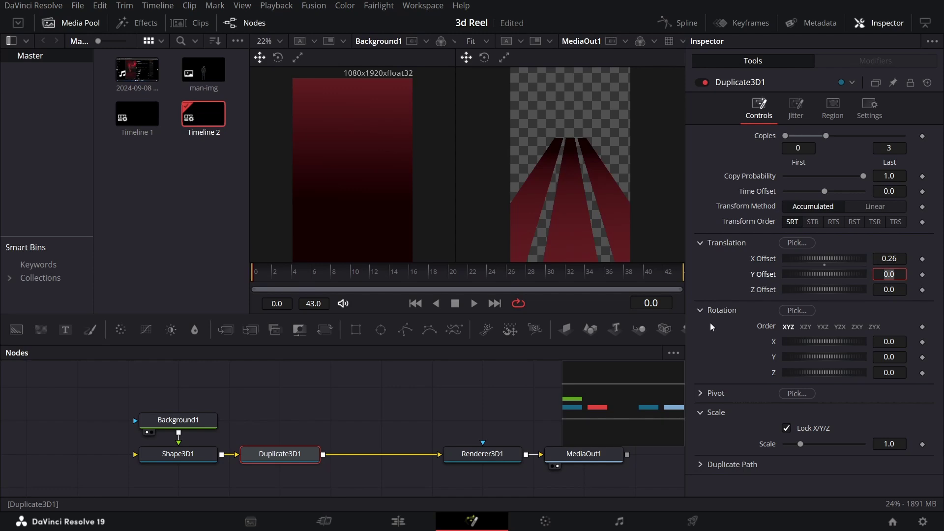
- Insert a Merge 3D node between Duplicate3D1 and Renderer3D1
left_click(468, 397)
left_click(471, 454)
left_click(280, 453)
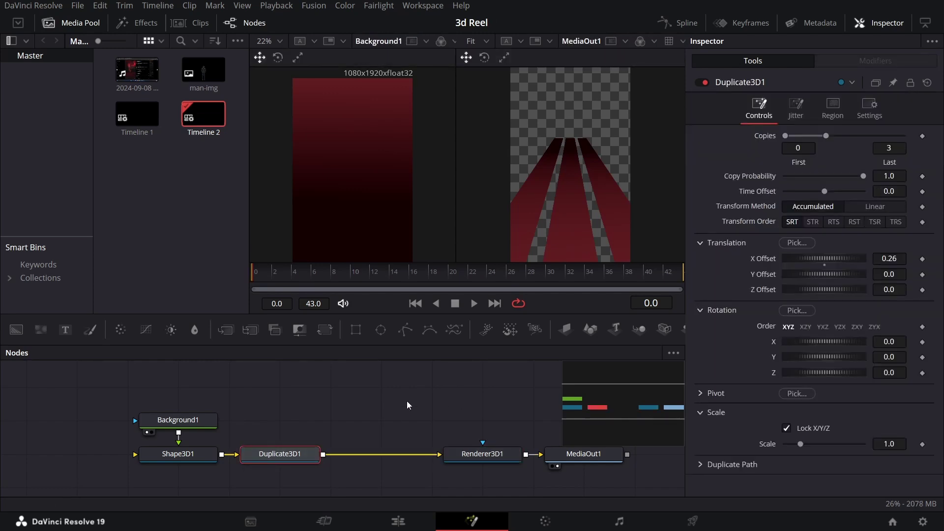
key("shift+space")
type("dp")
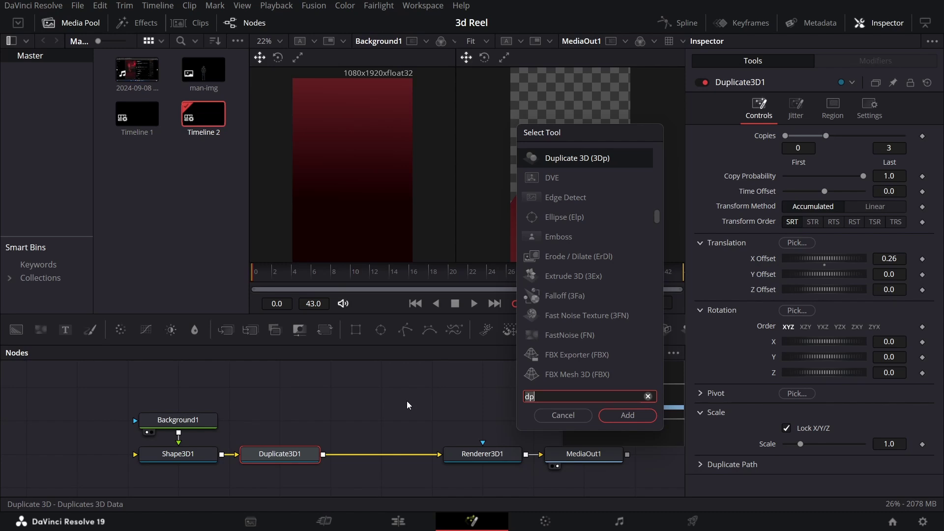
key("BackSpace")
key("BackSpace")
type("merge")
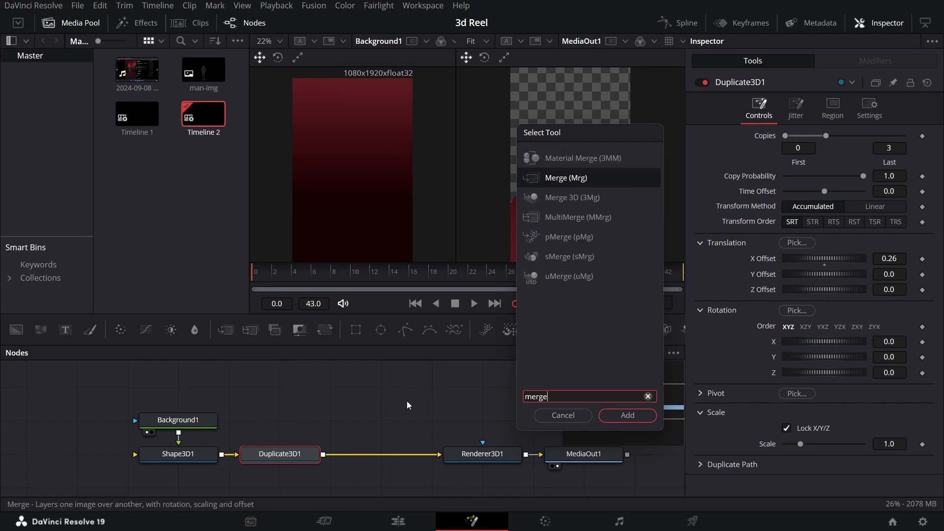
left_click(588, 198)
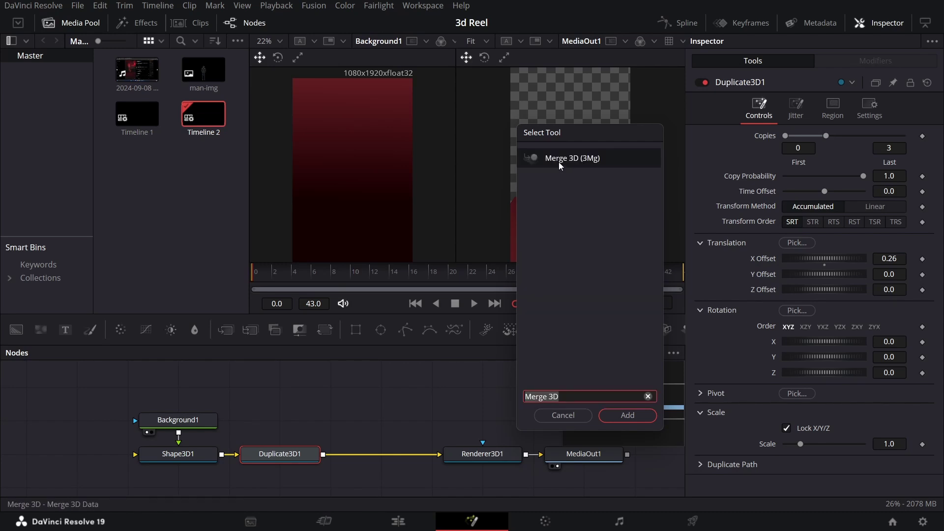
left_click(629, 415)
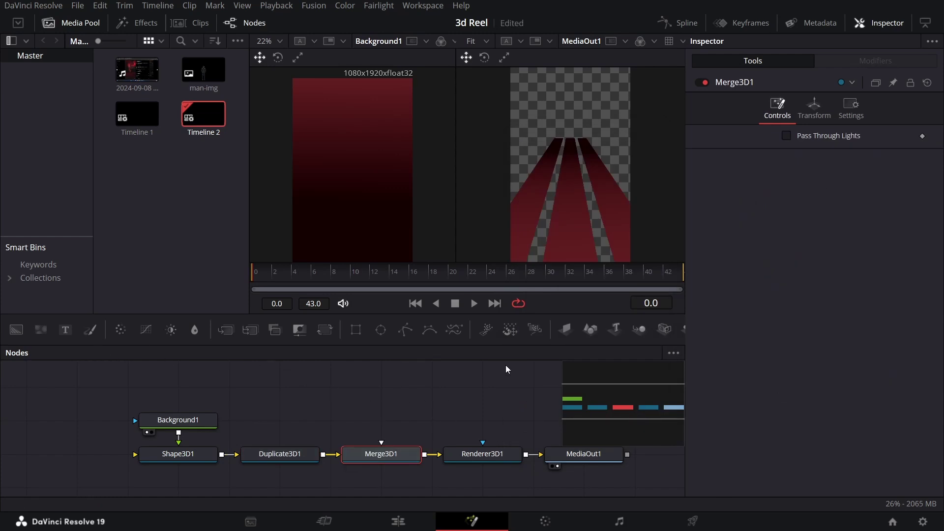
- Add a Text 3D node feeding Merge3D1, with the text "001" at size 1.89
left_click_drag(617, 329, 381, 445)
left_click(734, 184)
type("001")
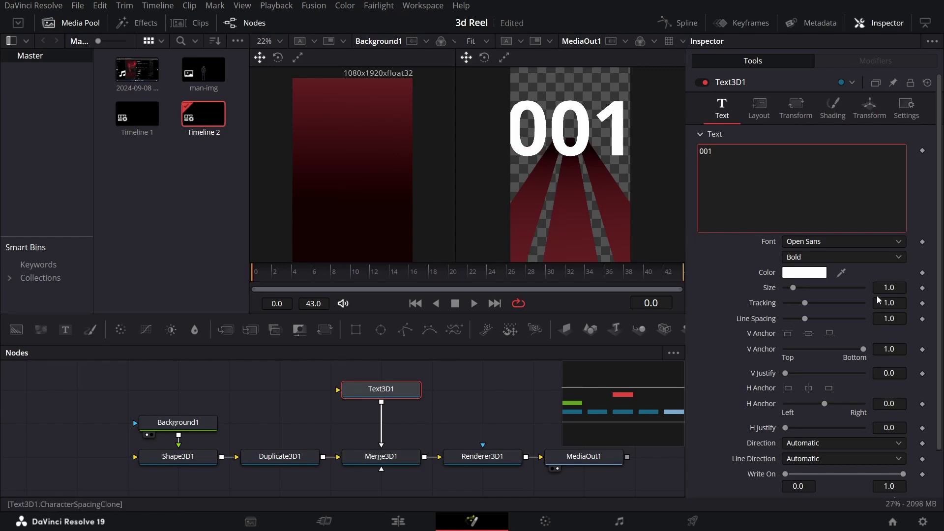
left_click(894, 288)
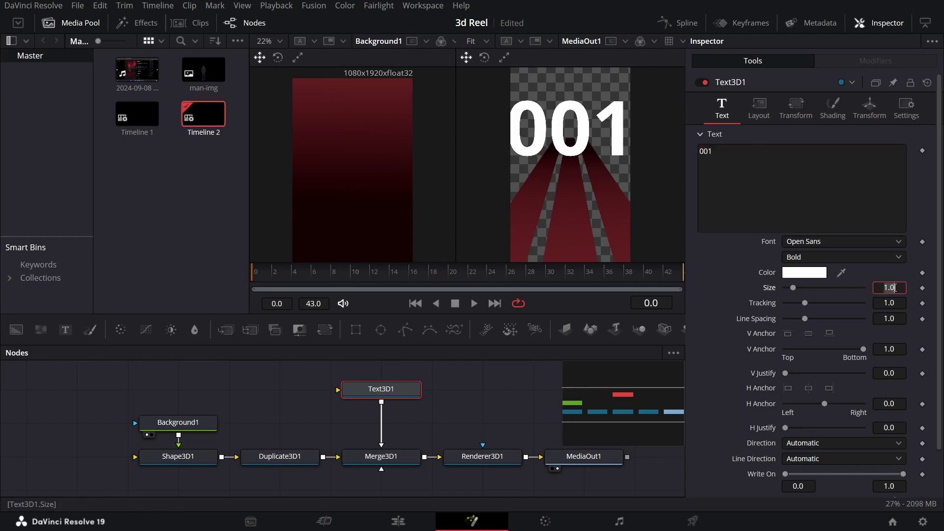
type("1.89")
key("Tab")
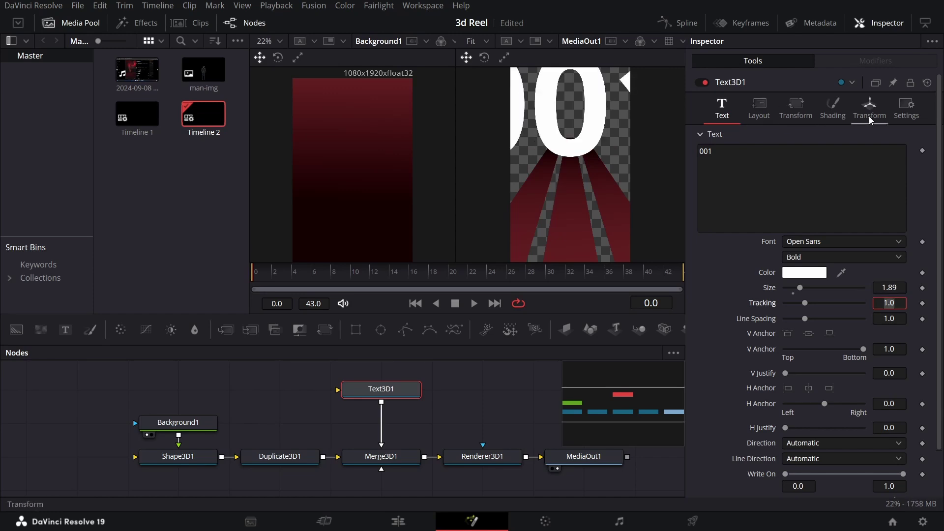
- Set the 001 text's opacity to 0.15 and make its material red by reducing green and blue to 0
left_click(833, 104)
left_click(899, 152)
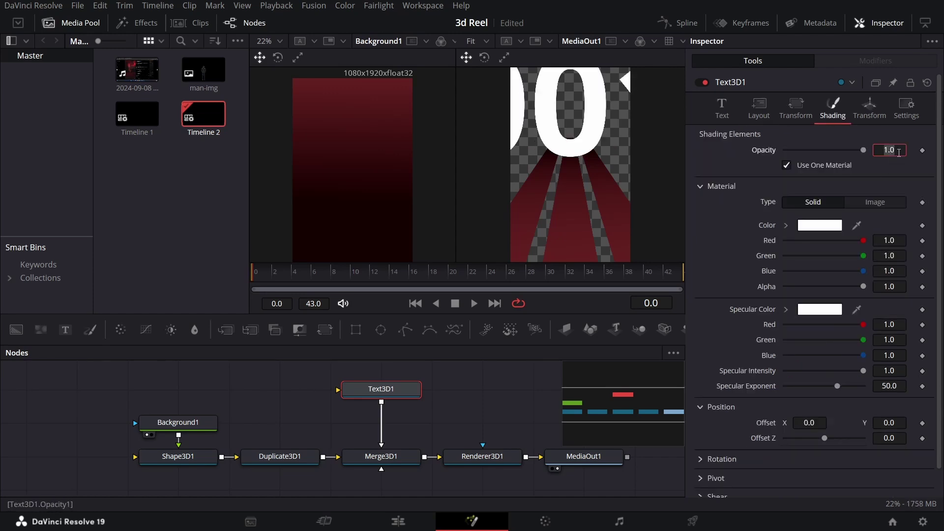
type("0.15")
key("Tab")
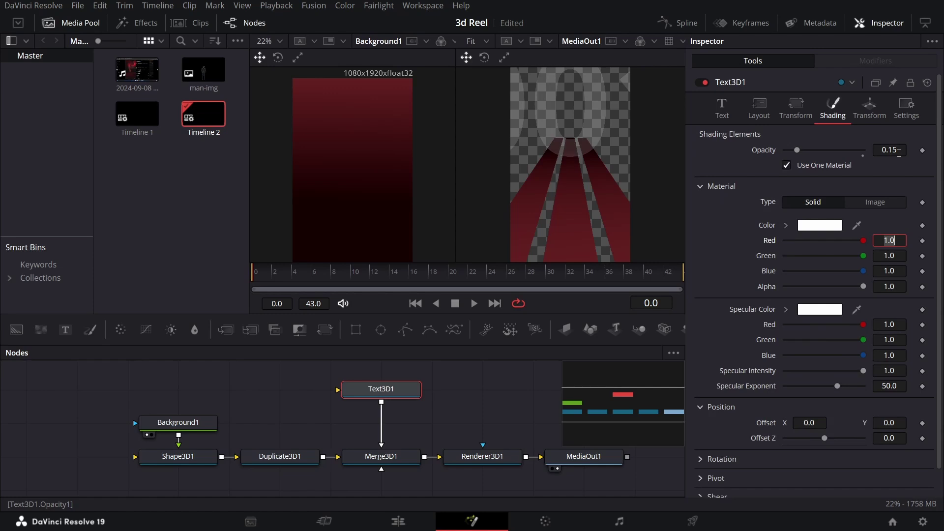
left_click_drag(864, 256, 779, 262)
left_click_drag(863, 271, 783, 272)
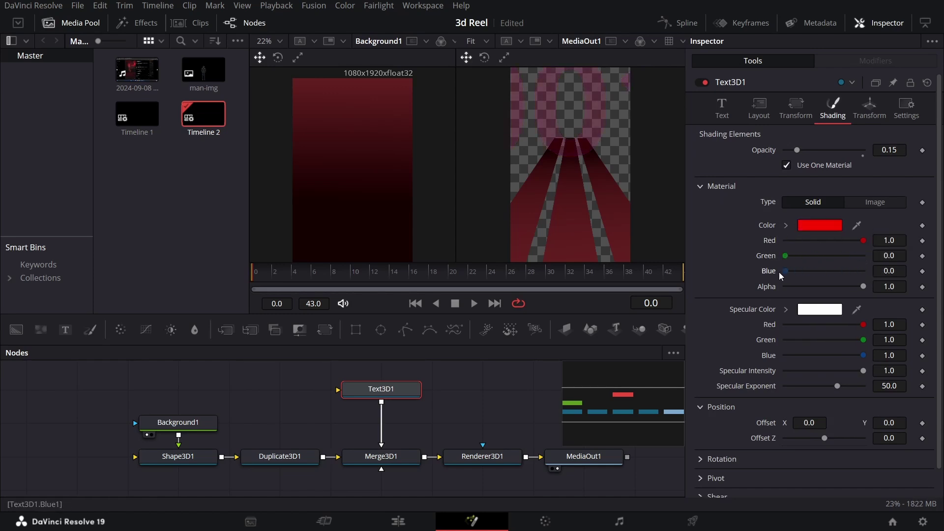
- Disable Use One Material for the 001 text and make its bevel material red with green and blue at 0
left_click(789, 168)
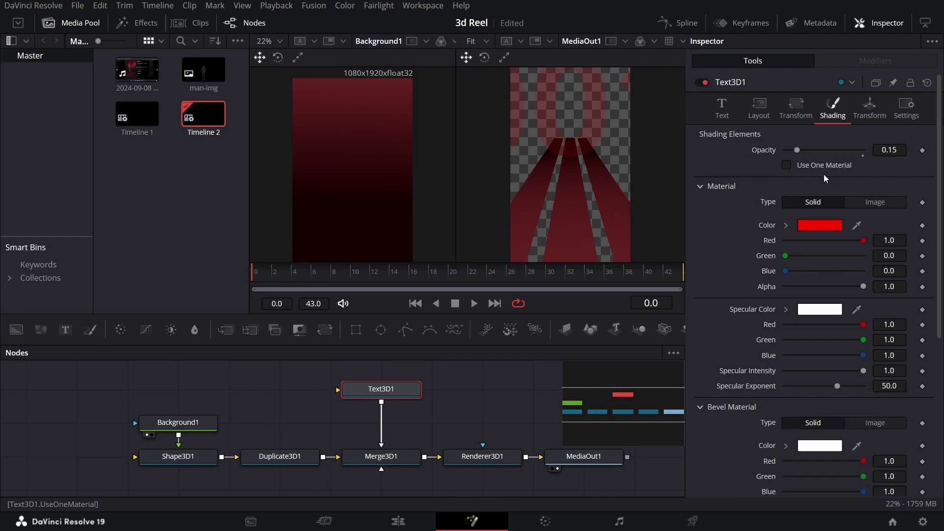
left_click(701, 187)
left_click(701, 187)
left_click(701, 187)
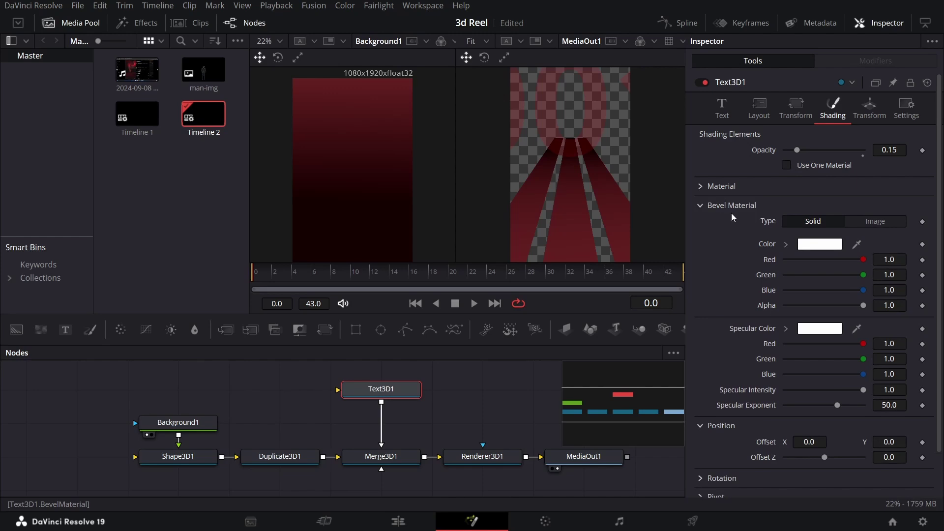
left_click_drag(864, 275, 775, 274)
left_click_drag(863, 291, 771, 297)
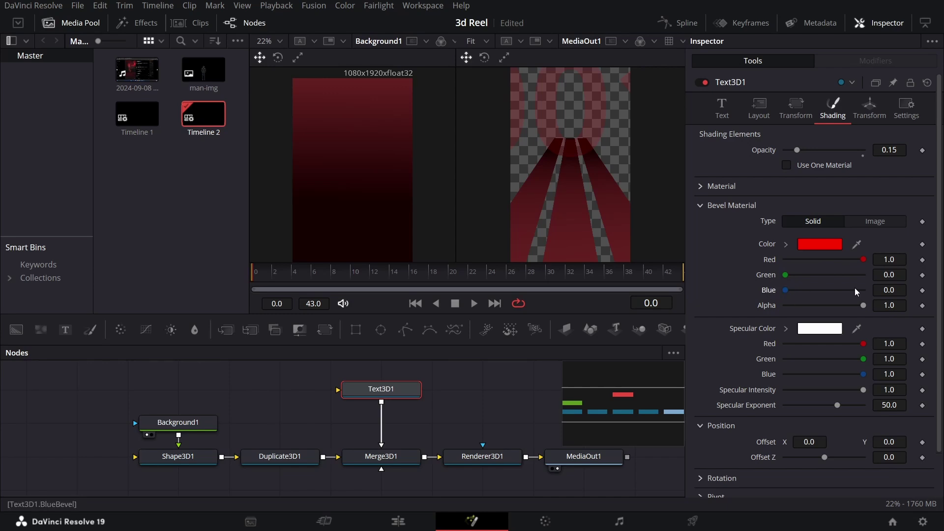
- Set the 001 text's translation to Y 0.3 and Z -0.96
left_click(862, 116)
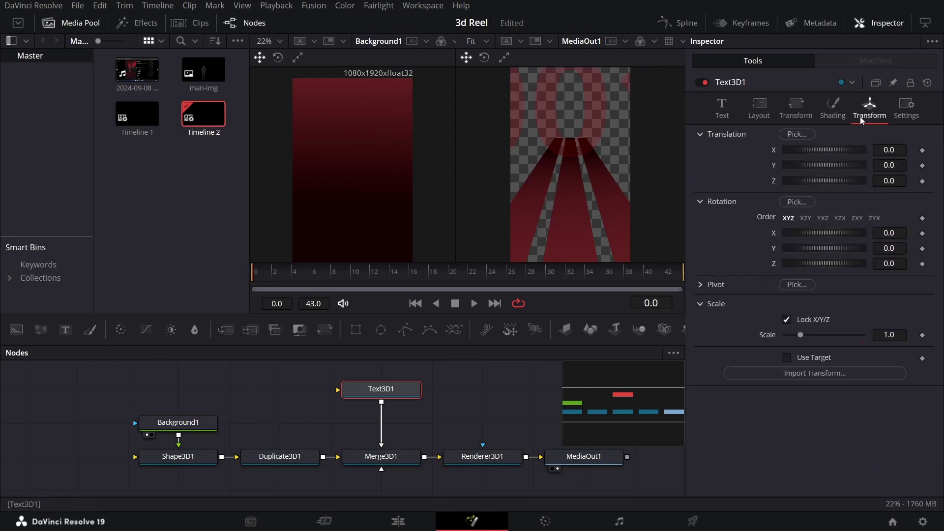
left_click(891, 164)
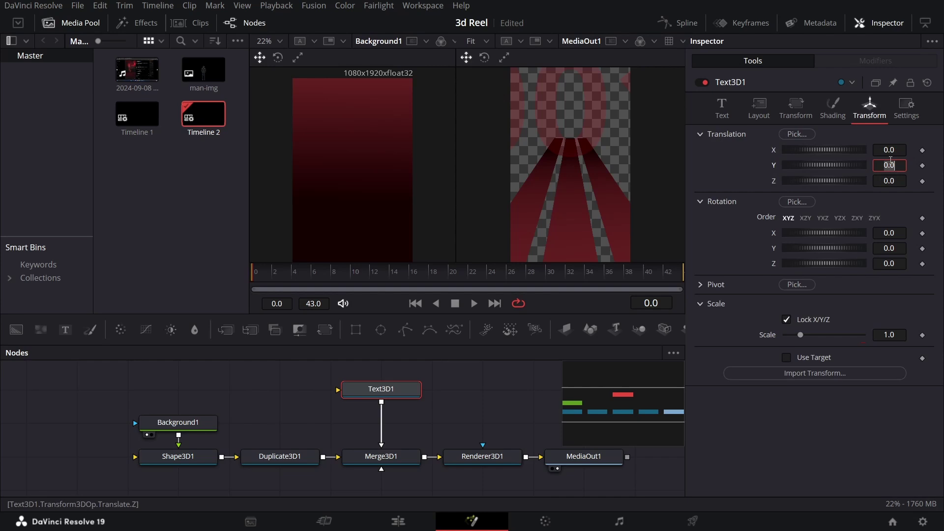
type("0.3")
key("Tab")
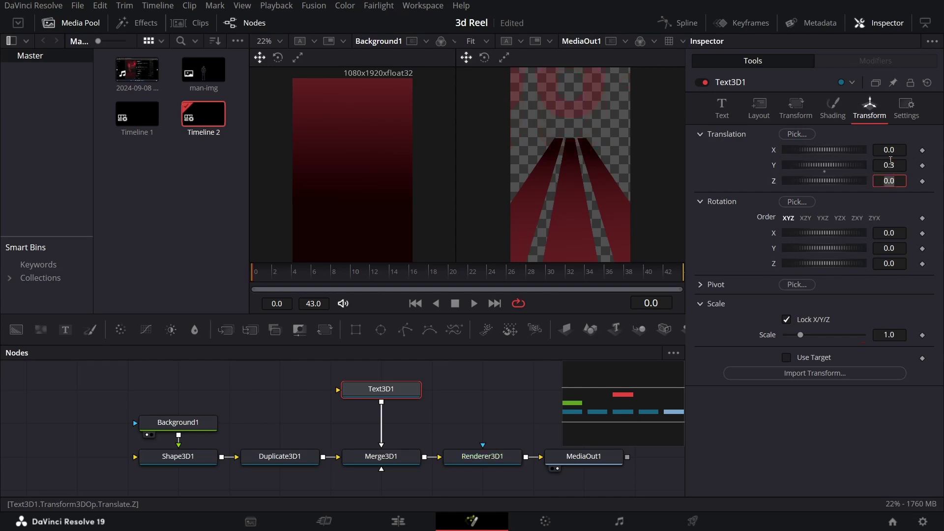
type("-0.96")
key("Tab")
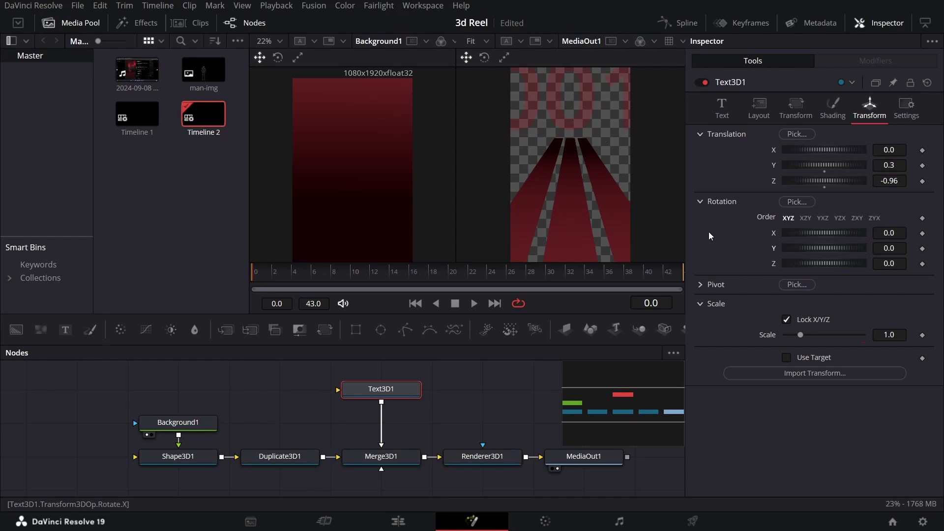
- Inspect the 001 text in the MediaOut1 view and check the composition on the Edit page
scroll(572, 105, "up", 2)
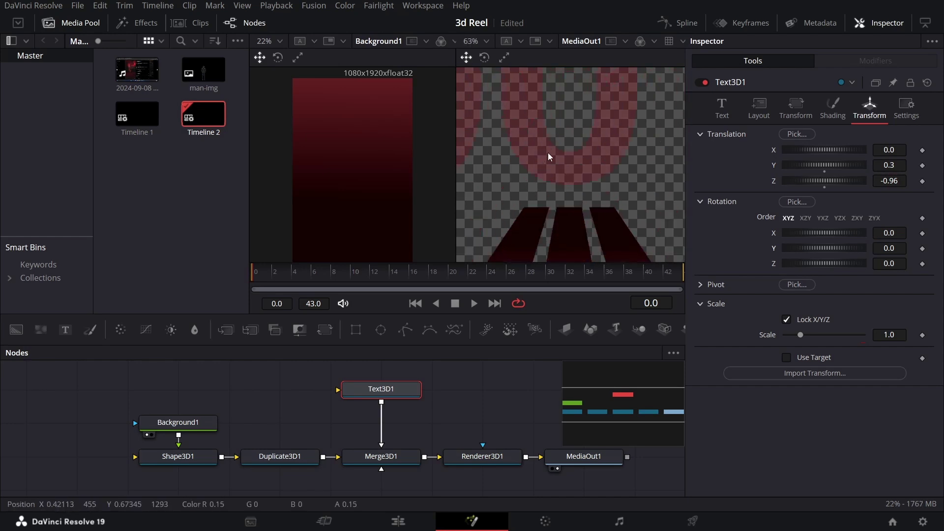
scroll(552, 153, "down", 3)
key("shift+4")
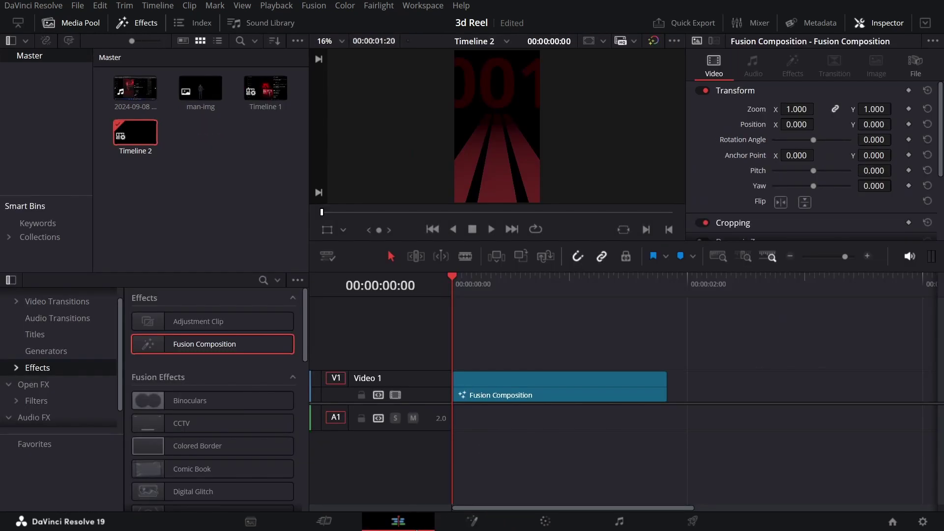
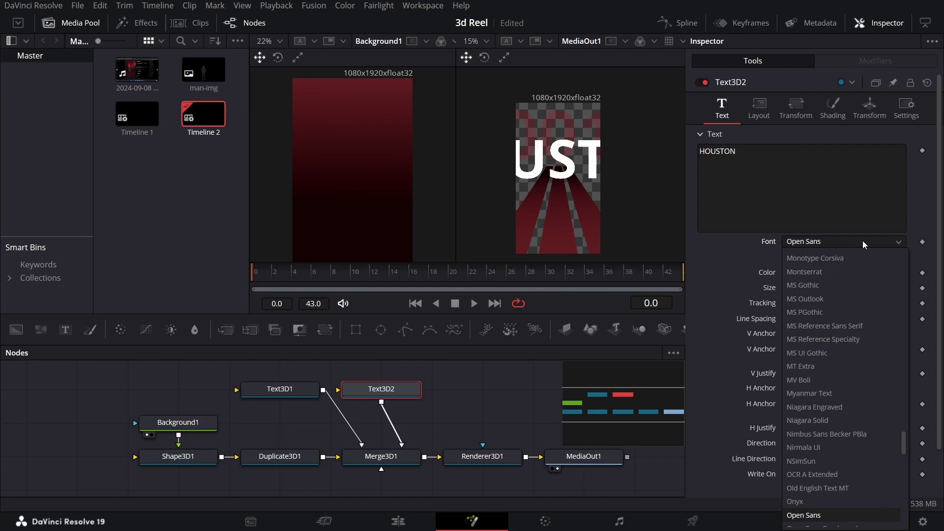
- Change the font of the HOUSTON text to Montserrat
type("mon")
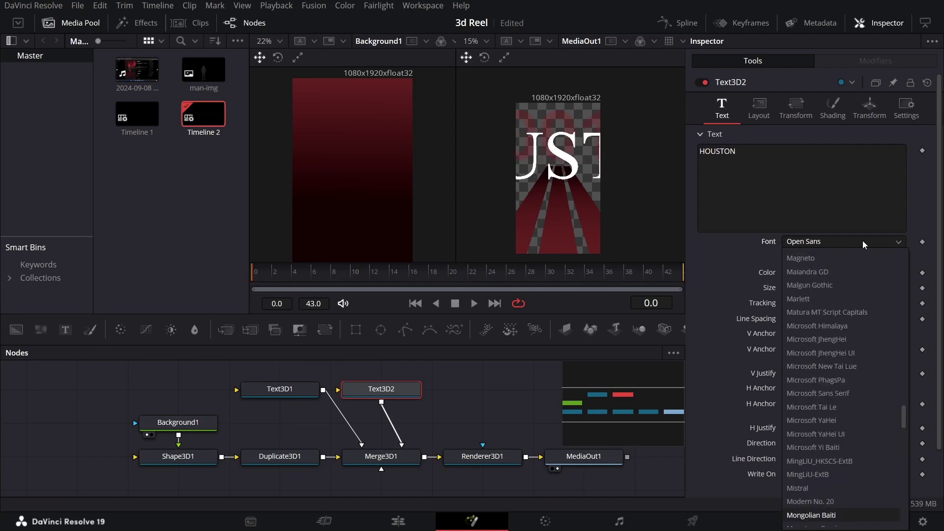
type("o")
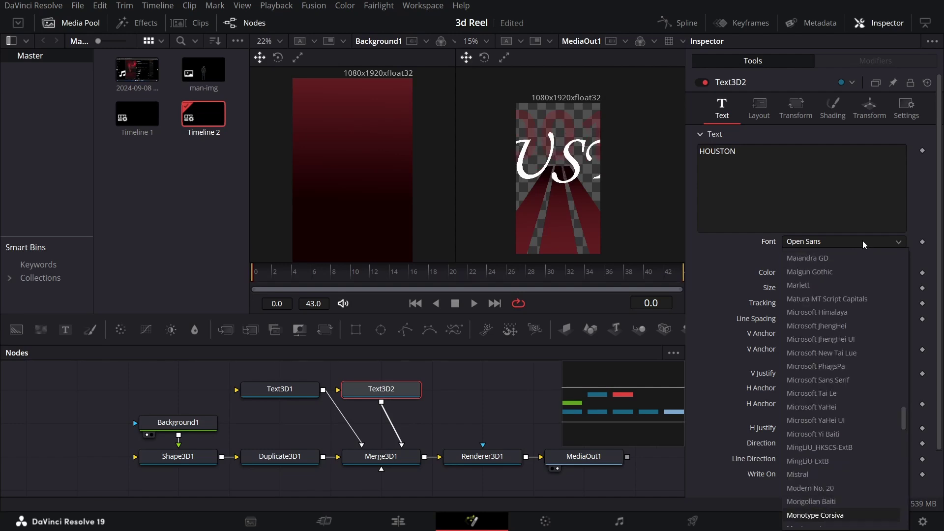
key("Down")
key("Return")
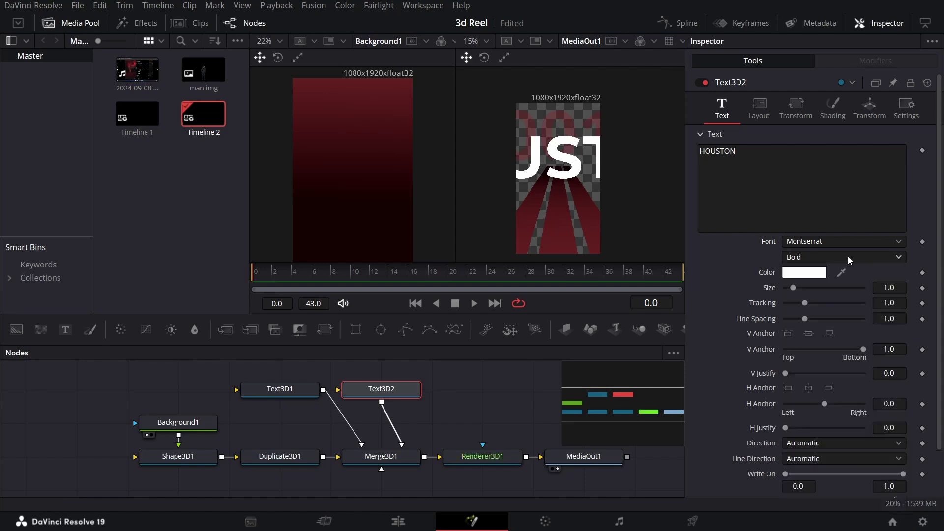
- Color the HOUSTON text red and set its size to 0.25
left_click(817, 273)
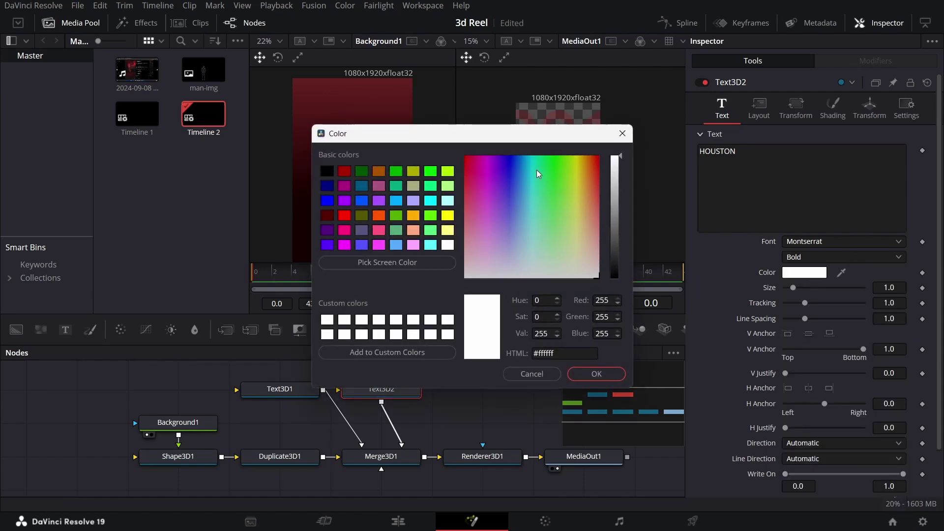
left_click(598, 157)
left_click(597, 373)
left_click(897, 288)
type("0.25")
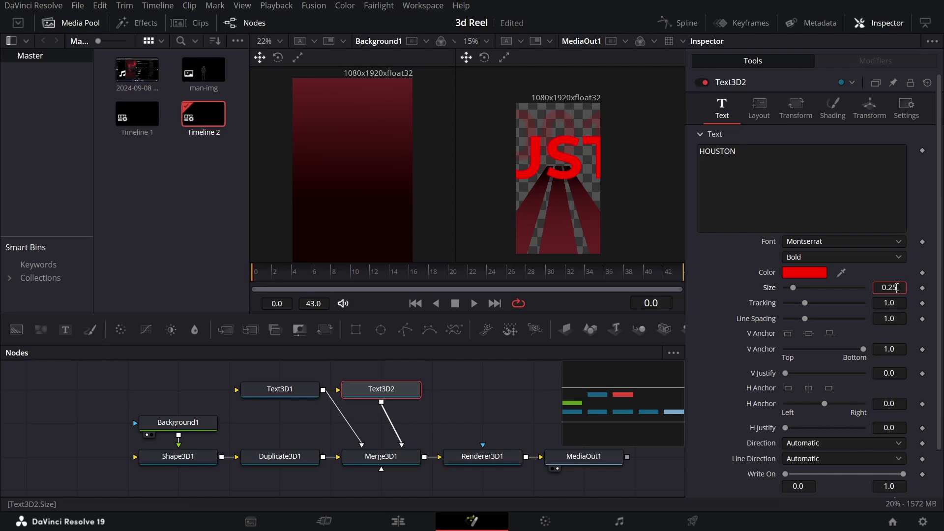
key("Tab")
- Set the HOUSTON text's translation to Y 0.695 and Z -0.96
left_click(869, 106)
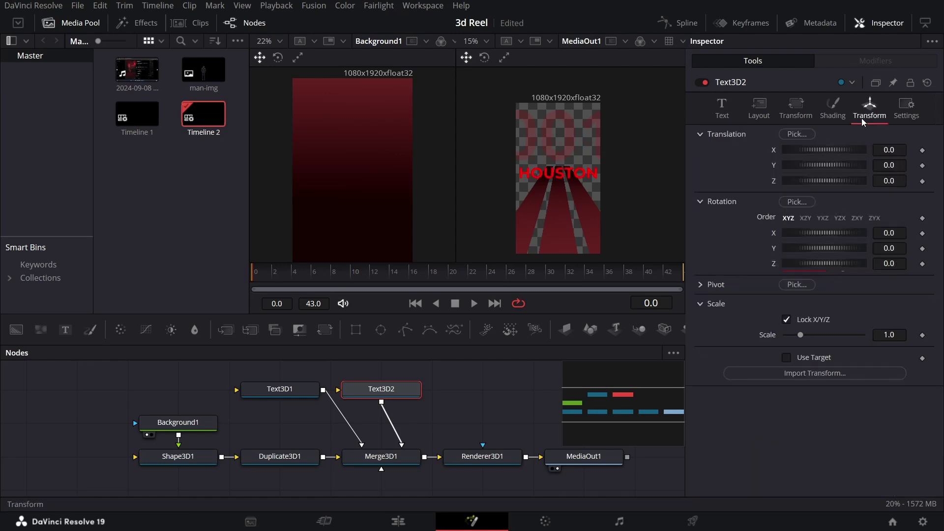
left_click(894, 150)
key("Tab")
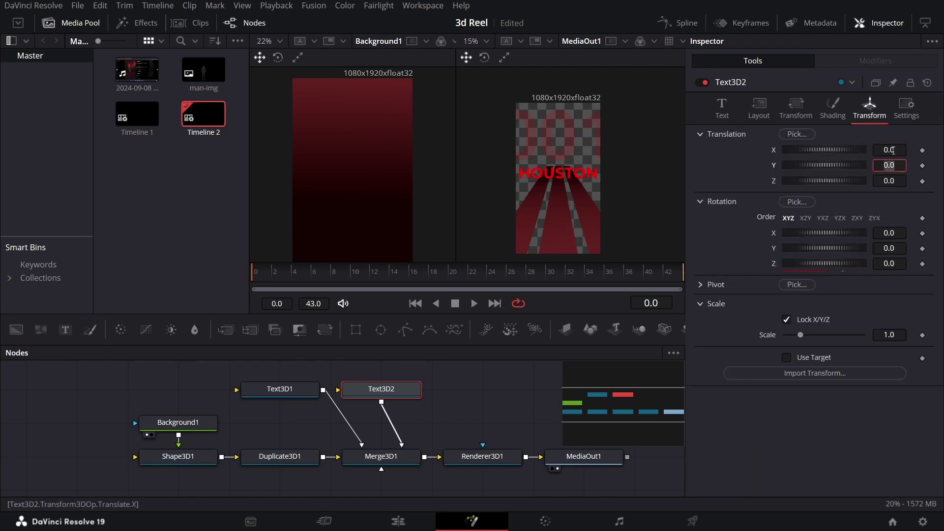
key("BackSpace")
type("695")
key("Tab")
type("-0.96")
key("Tab")
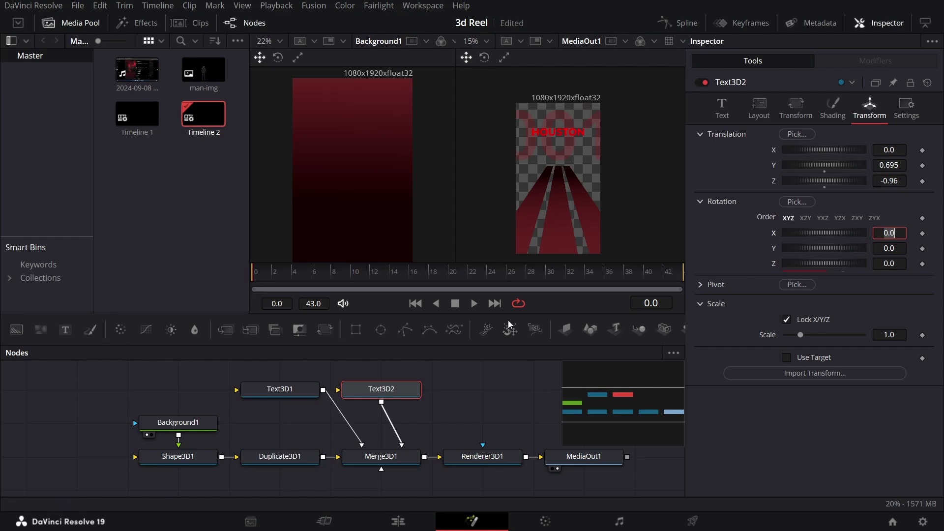
- Add a third Text3D node feeding Merge3D1 and enter the text KOLD
left_click_drag(612, 332, 381, 457)
left_click(735, 177)
type("KOLD")
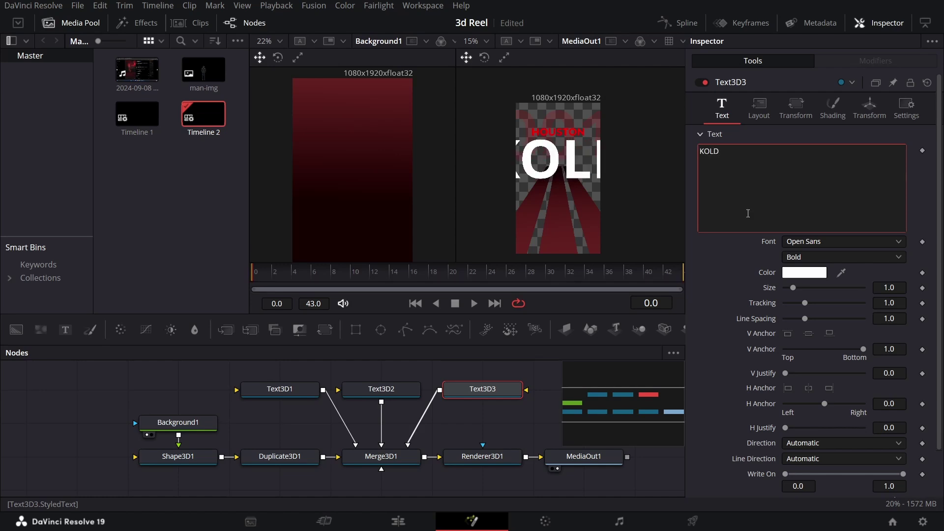
- Change the KOLD text's font to Montserrat in the Black style
left_click(812, 242)
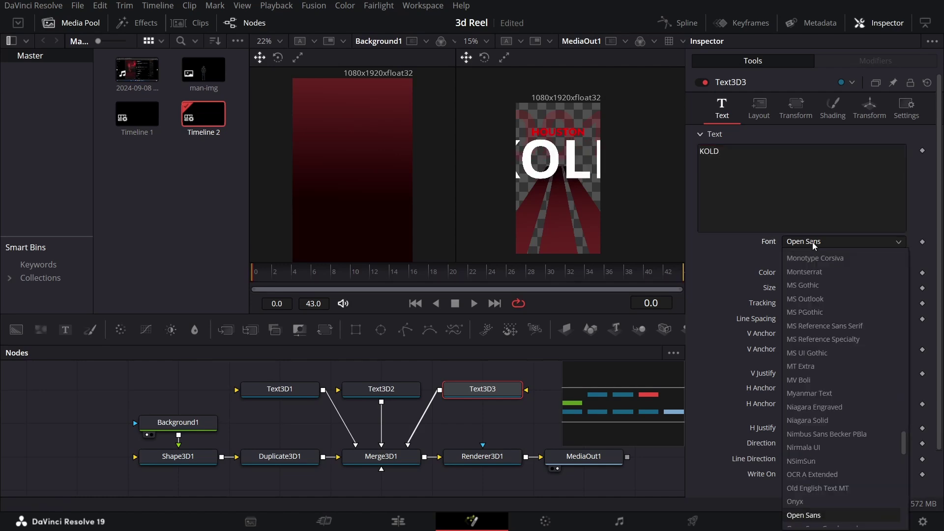
scroll(813, 242, "down", 2)
scroll(813, 242, "up", 3)
left_click(813, 242)
left_click(811, 256)
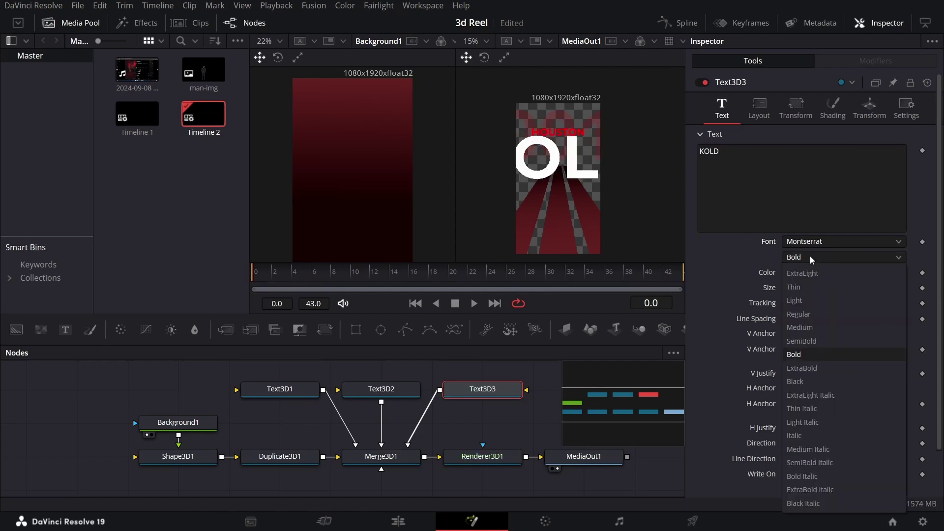
left_click(809, 382)
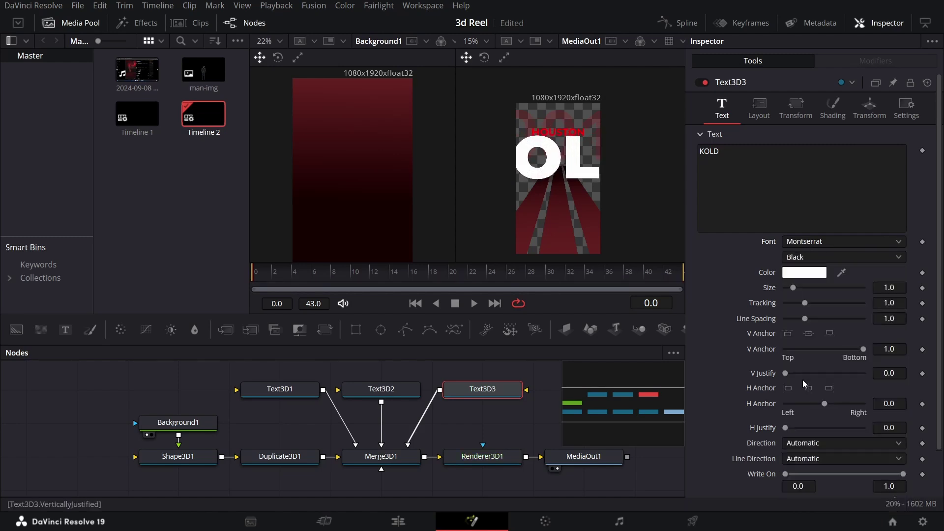
- Set the KOLD text's size to 0.44 and color it red (#ff0000)
left_click(899, 288)
type("0.44")
key("Tab")
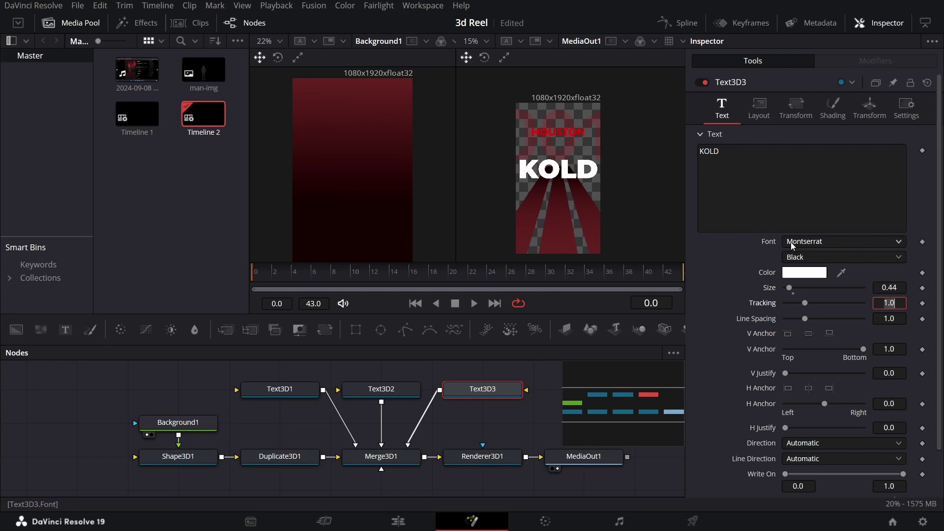
left_click(793, 277)
left_click(337, 197)
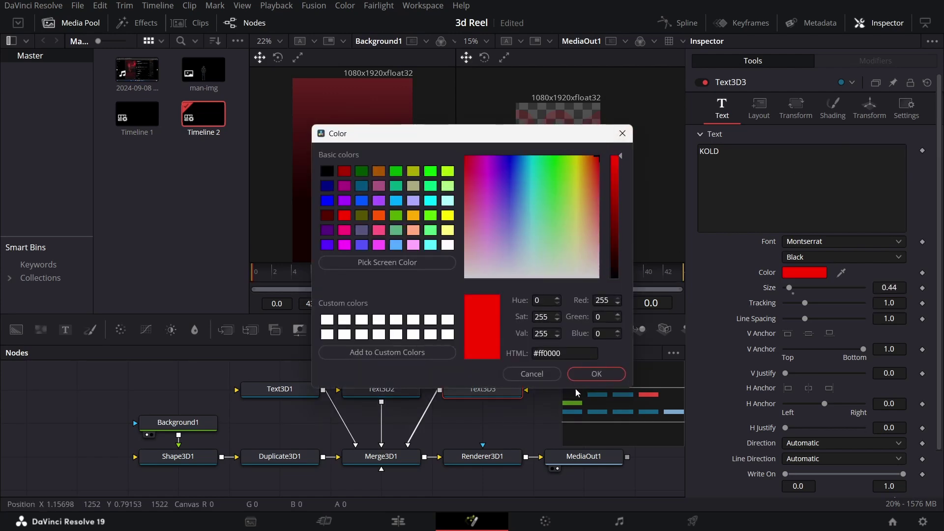
left_click(595, 372)
- Set the KOLD text's translation to Y 0.564 and Z -0.96
left_click(871, 104)
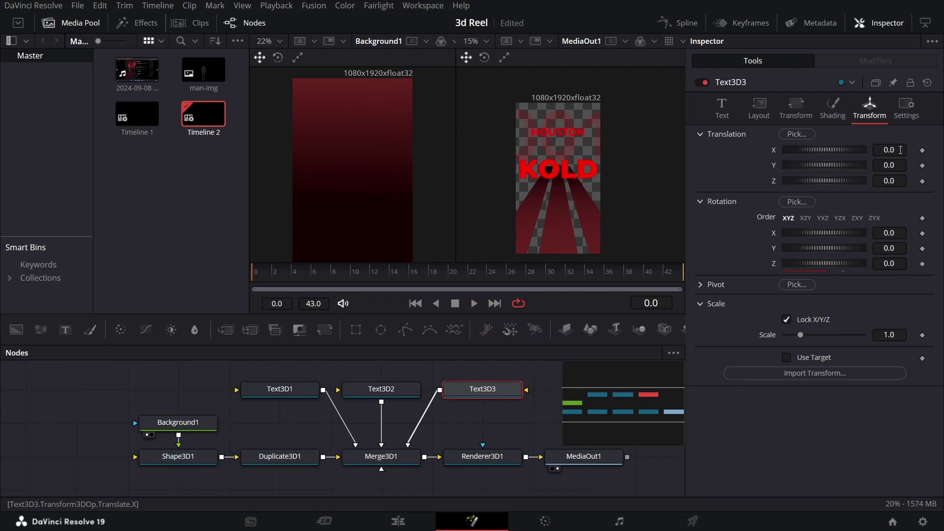
left_click(890, 166)
type("0.564")
key("Tab")
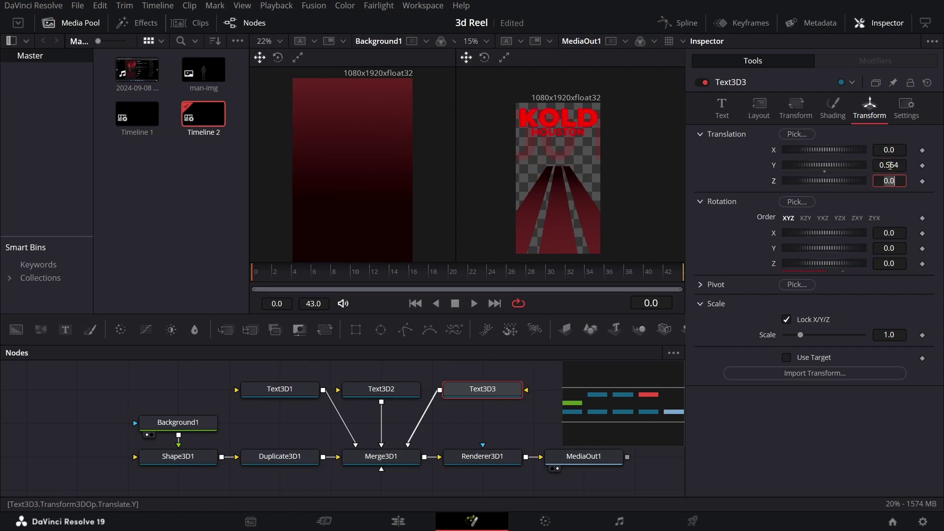
type("-0.96")
key("Tab")
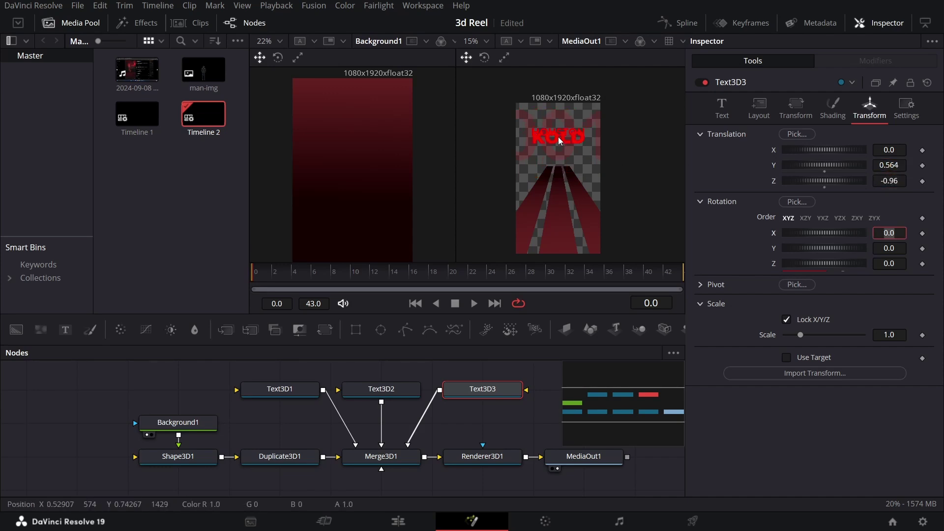
- Lower the KOLD text to a Y translation of 0.475 so it sits directly under HOUSTON
scroll(552, 135, "up", 6)
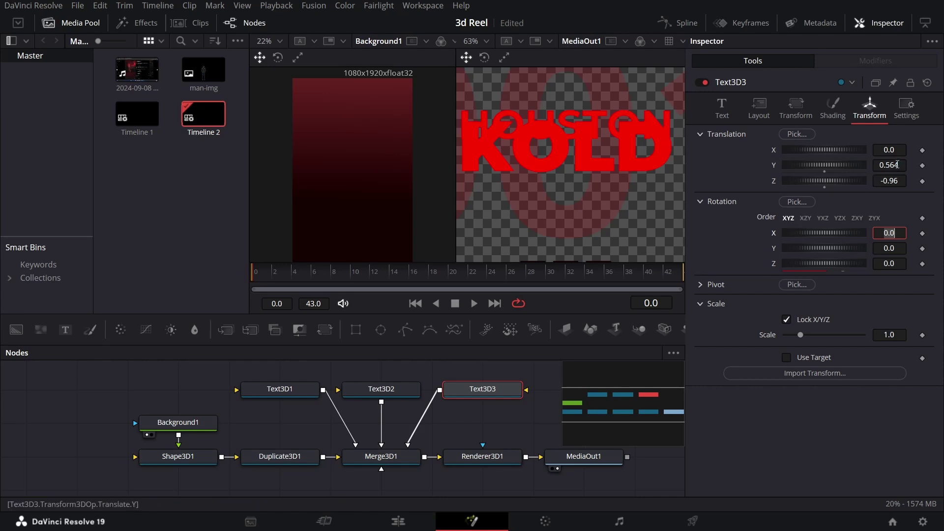
triple_click(898, 165)
type("0.491")
key("Return")
type("0.471")
key("Return")
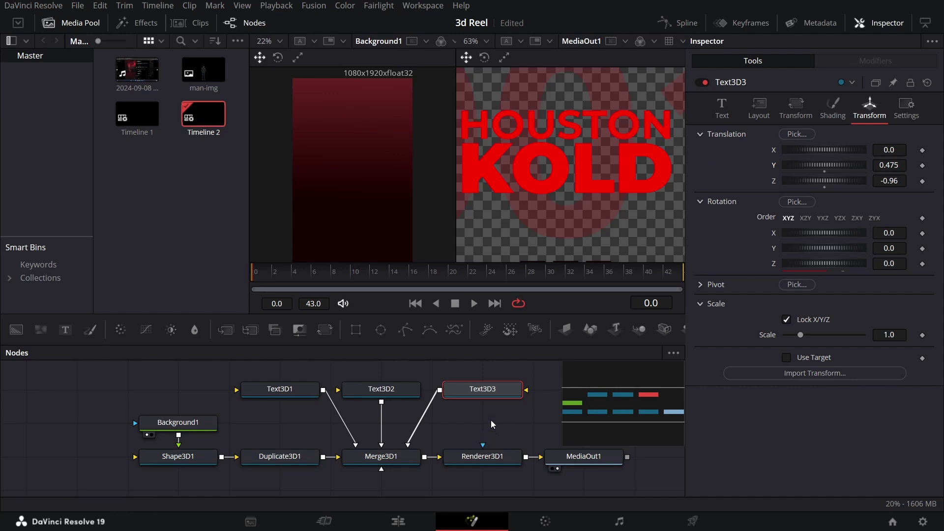
left_click(579, 198)
scroll(579, 199, "down", 4)
scroll(579, 198, "down", 2)
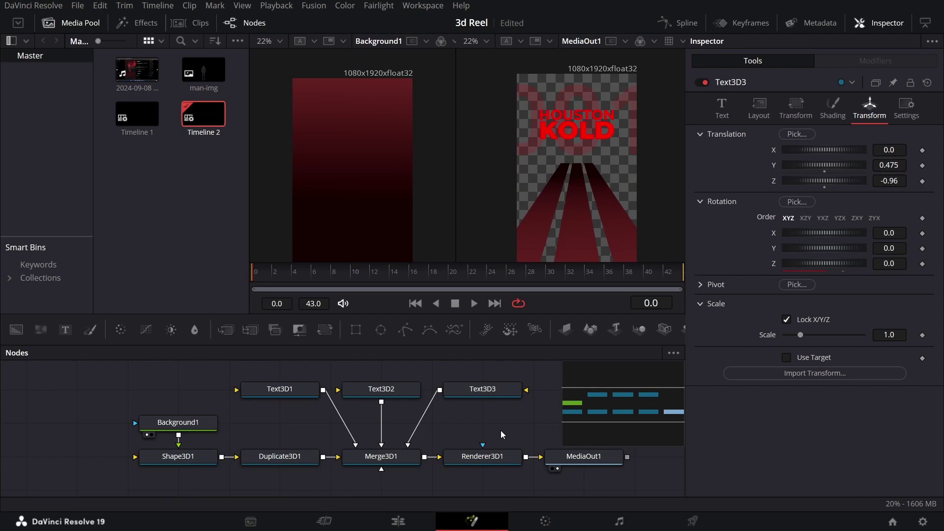
- Bring the man-img picture into the node graph, preview it, and place its node below the Merge3D1 row
left_click(492, 456)
scroll(482, 443, "down", 1)
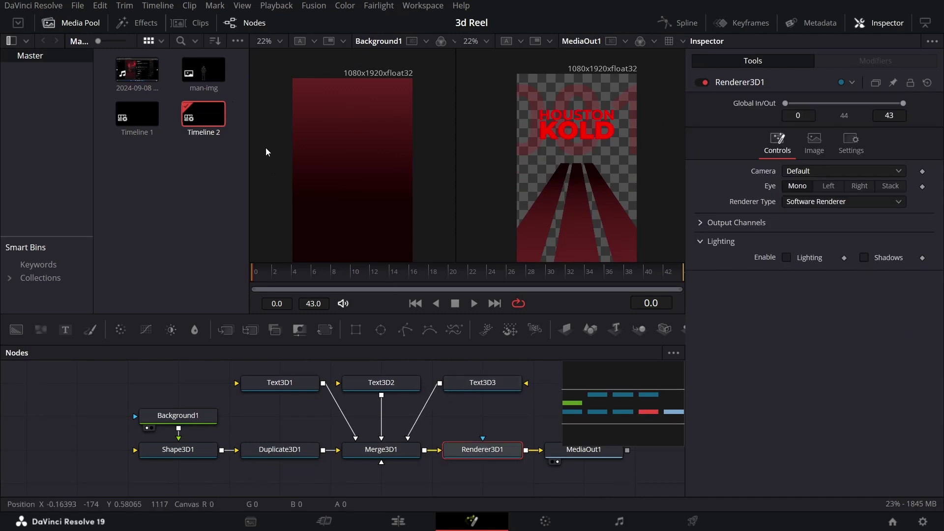
left_click_drag(203, 73, 382, 471)
key("1")
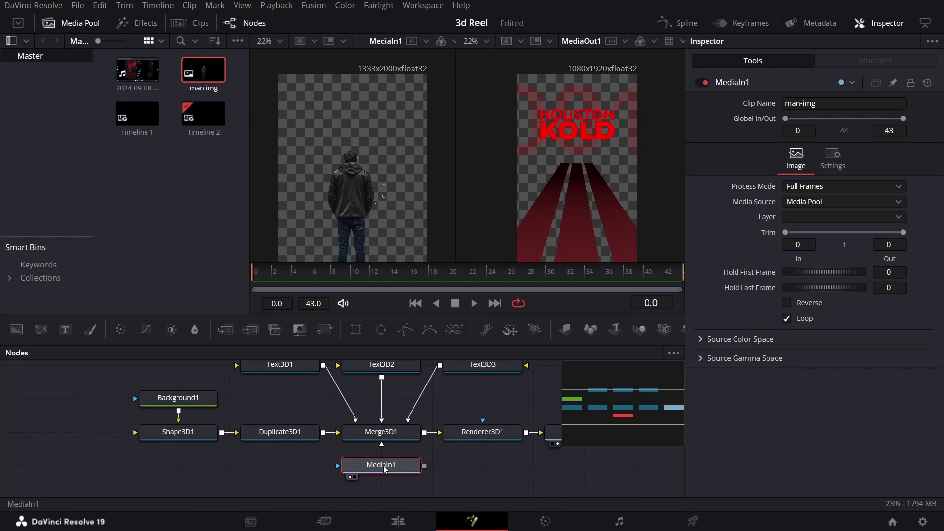
key("1")
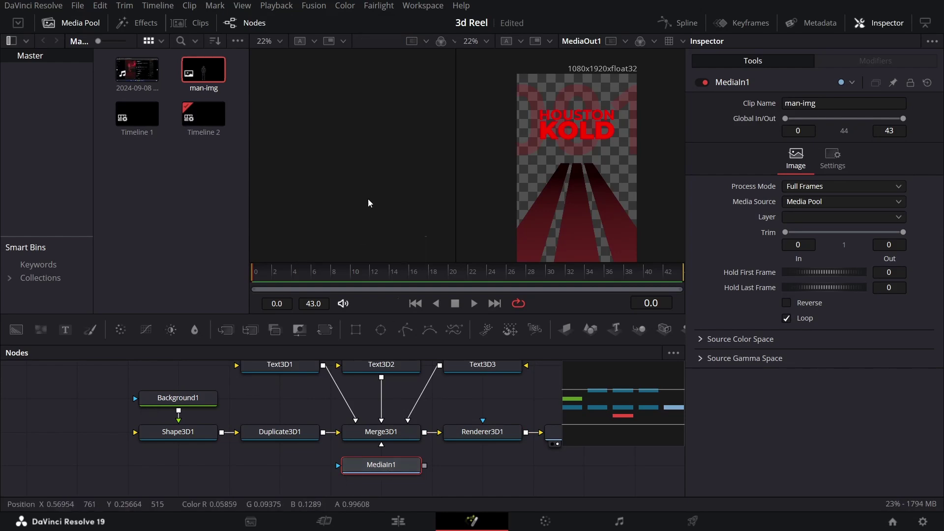
scroll(385, 470, "down", 2)
left_click_drag(400, 427, 347, 456)
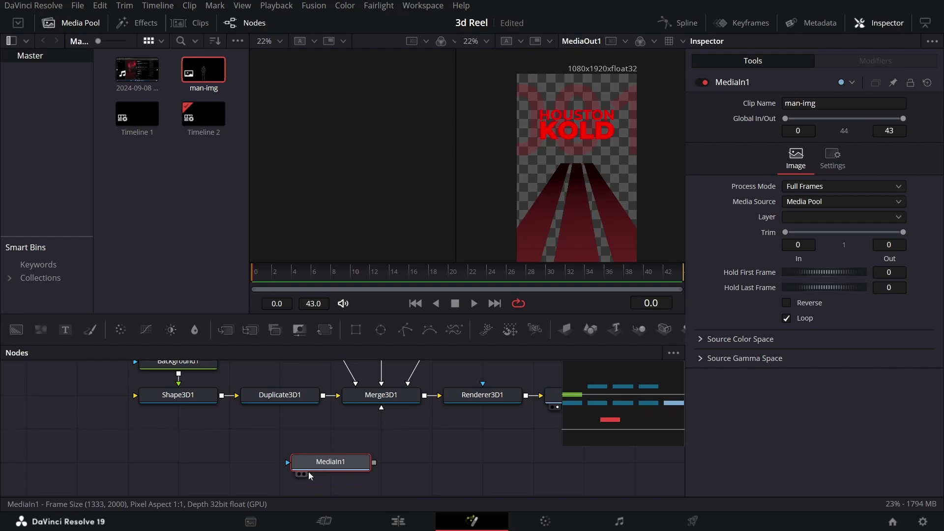
- Add an ImagePlane3D node and a Color Corrector after MediaIn1, and feed the corrected image into the image plane
left_click_drag(567, 332, 330, 428)
left_click(337, 462)
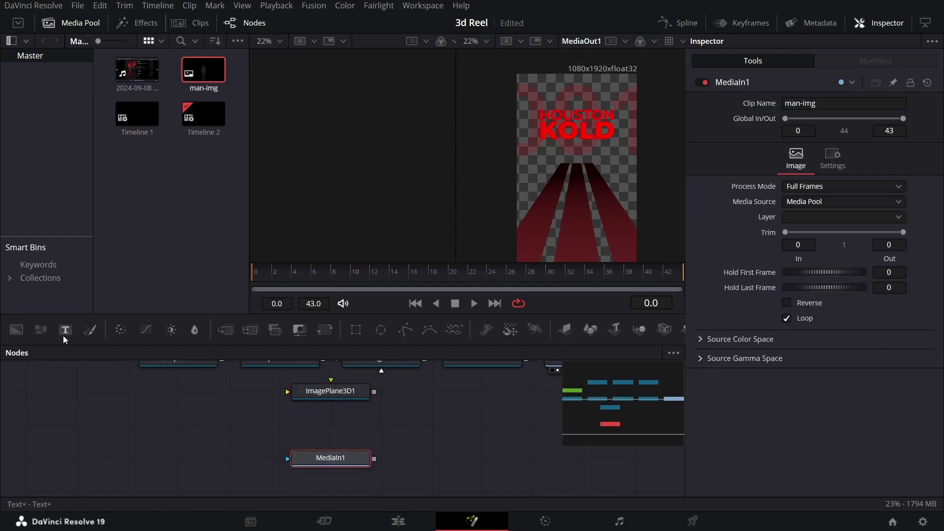
left_click(120, 329)
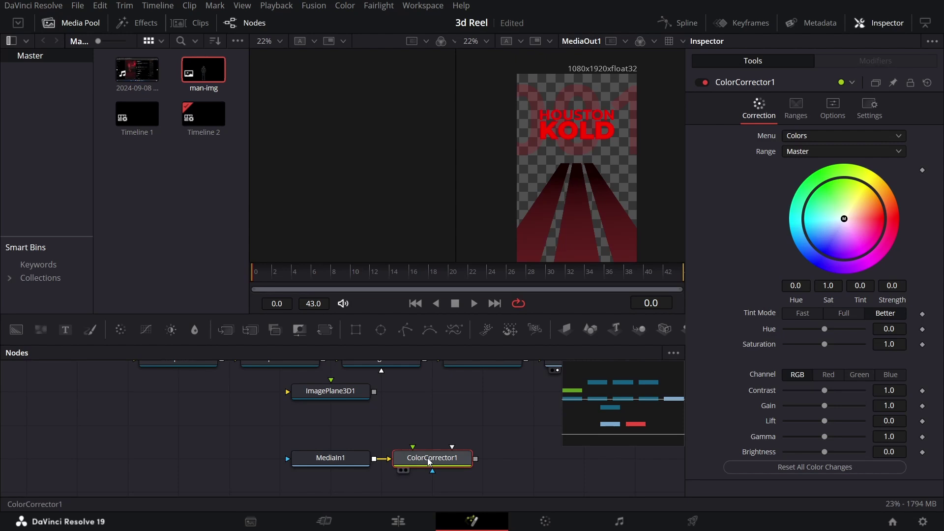
left_click_drag(424, 457, 322, 424)
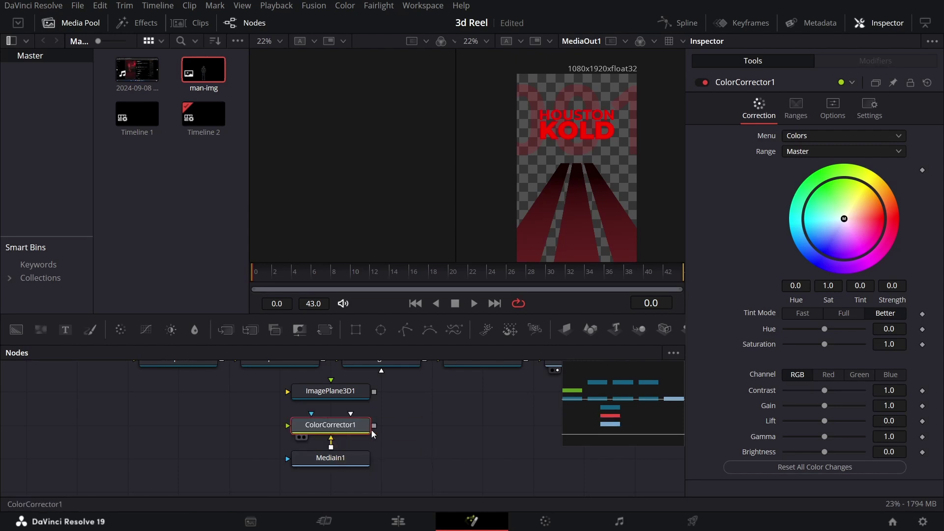
left_click_drag(378, 421, 366, 399)
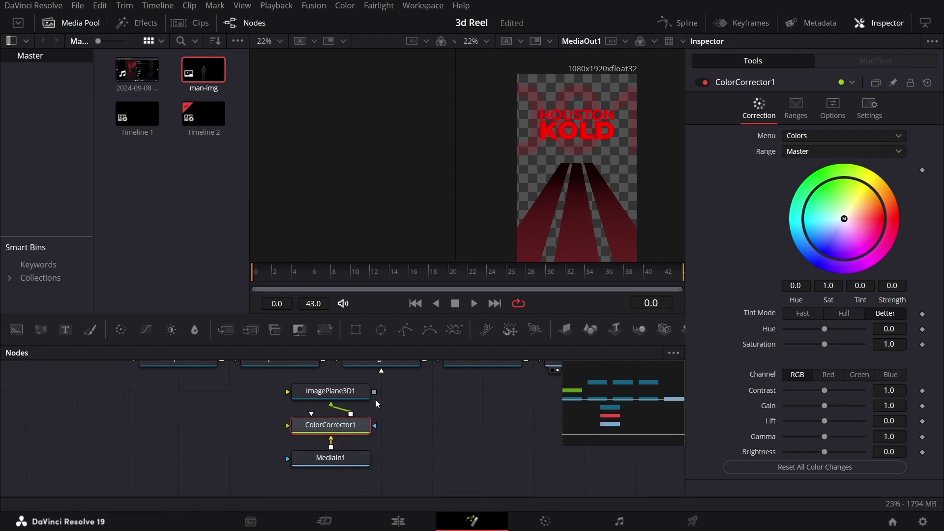
- Connect the ImagePlane3D1 output to Merge3D1 to bring the man into the 3D scene
left_click(347, 398)
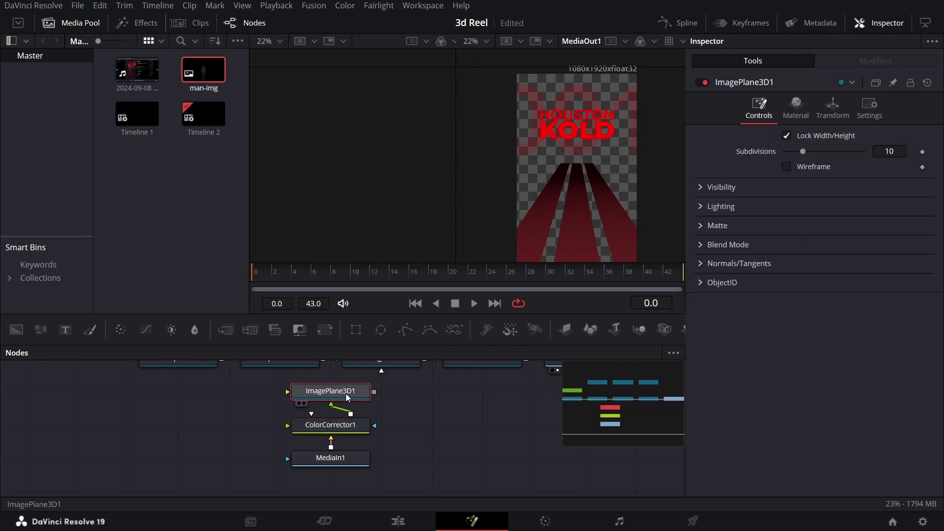
scroll(382, 415, "up", 3)
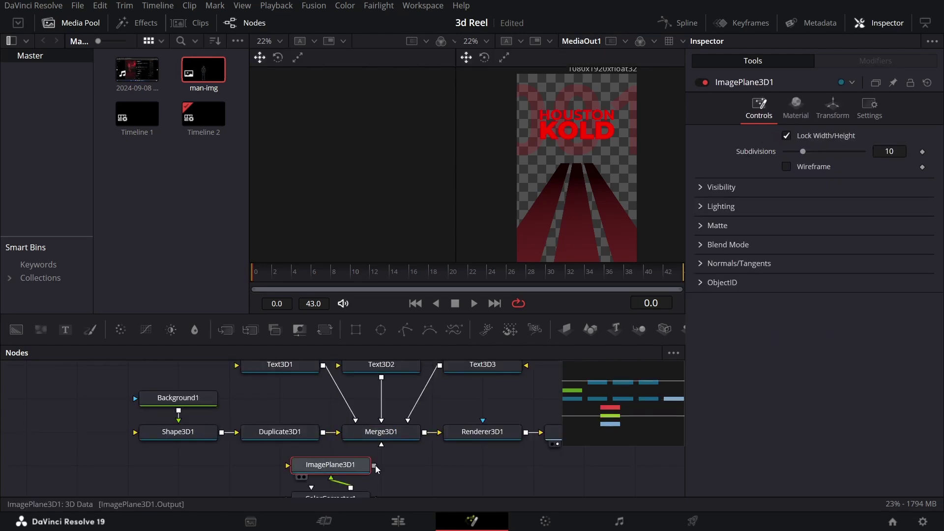
left_click_drag(376, 465, 388, 435)
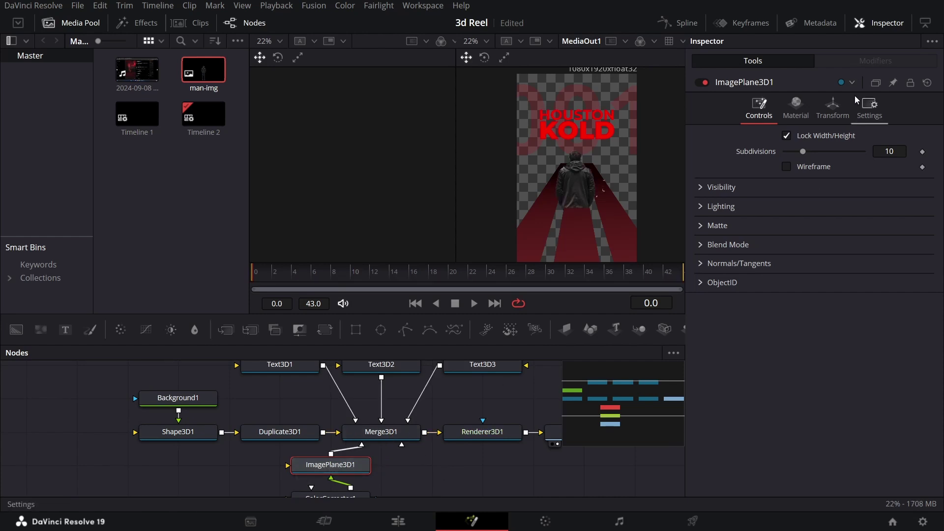
- Set the man's image plane translation to Y 0.25 and Z 0.1
left_click(835, 106)
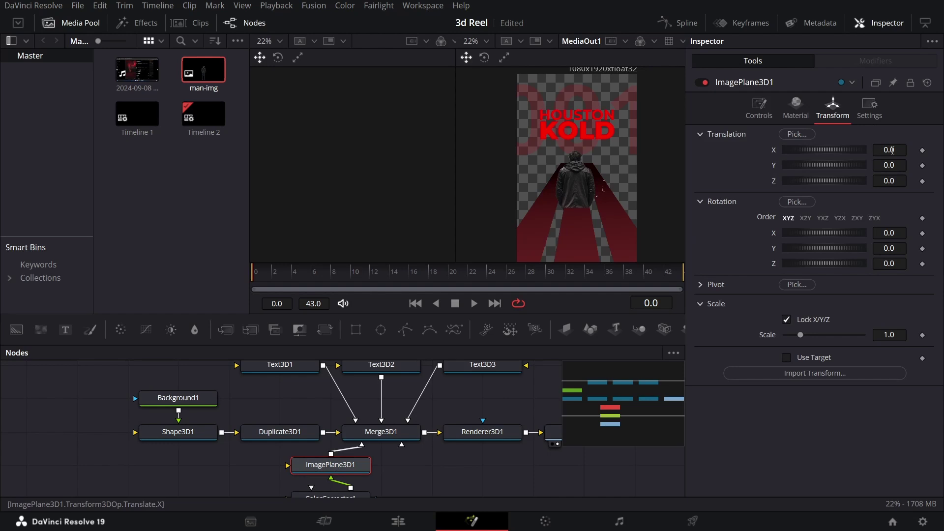
left_click(897, 167)
type("0.25")
key("Tab")
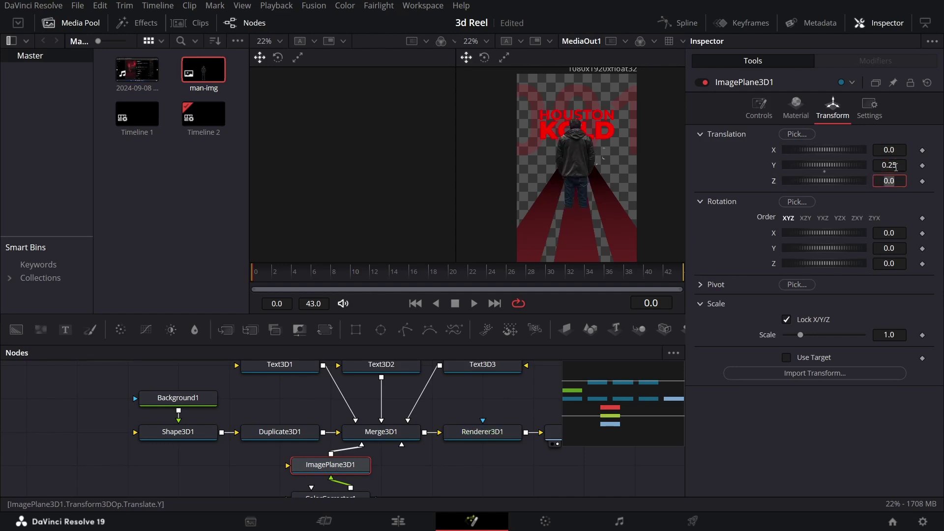
type("0.1")
key("Tab")
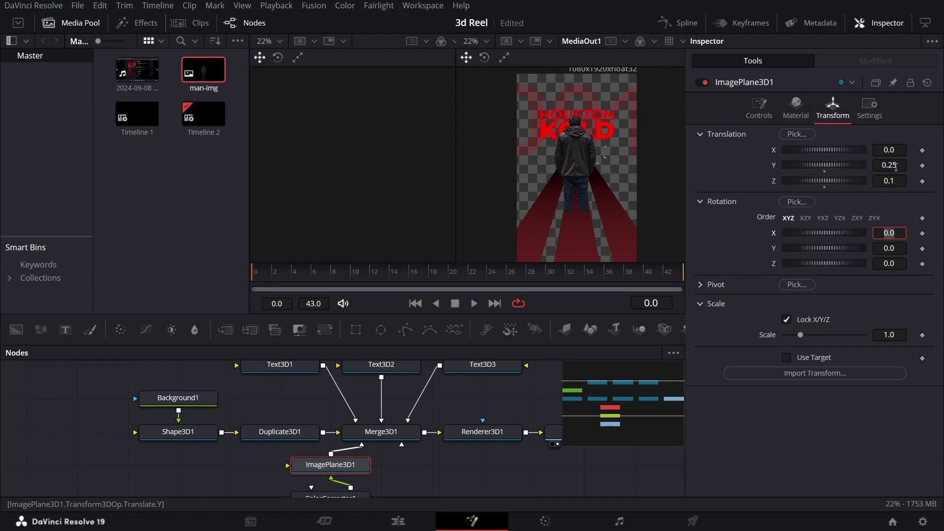
- Scale the man's image plane to 0.7 and check where the feet meet the red strip
left_click(896, 337)
type("0.7")
key("Tab")
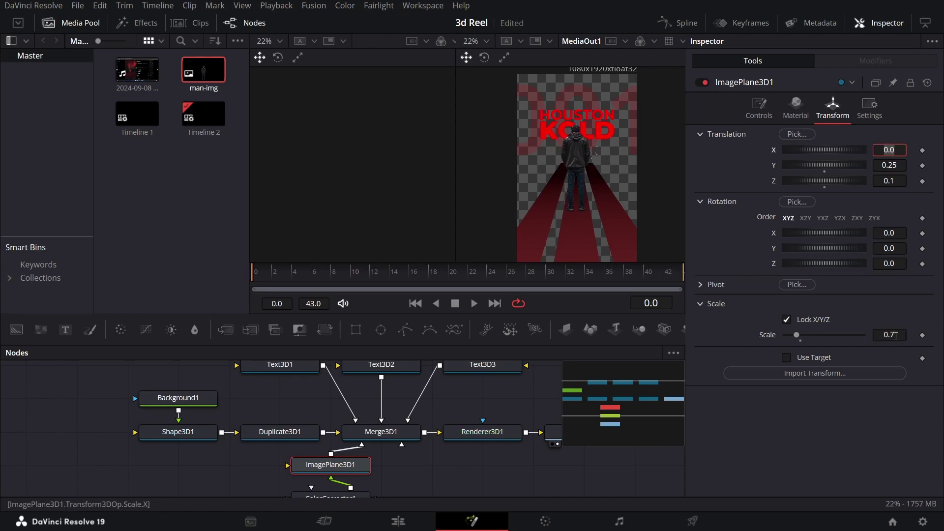
scroll(578, 214, "up", 5)
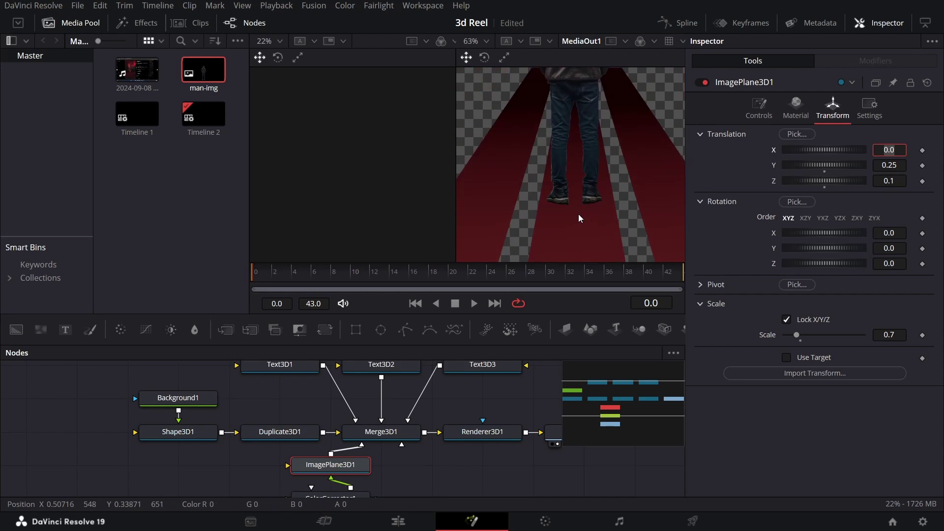
scroll(580, 197, "up", 3)
scroll(580, 185, "down", 4)
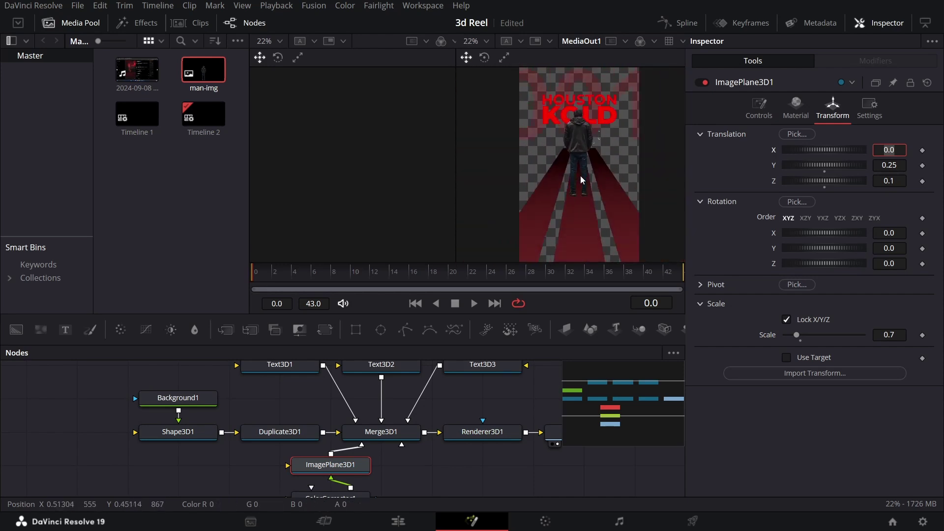
scroll(331, 467, "down", 2)
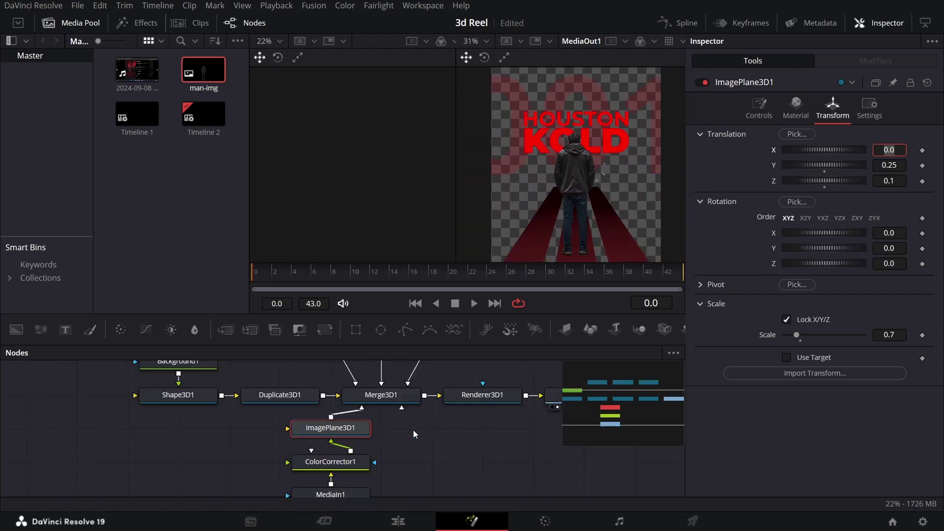
- Tint the man red in ColorCorrector1 with a strength of about 0.655, and inspect the result up close
left_click(331, 462)
left_click_drag(844, 219, 877, 218)
scroll(580, 168, "up", 2)
scroll(579, 168, "up", 2)
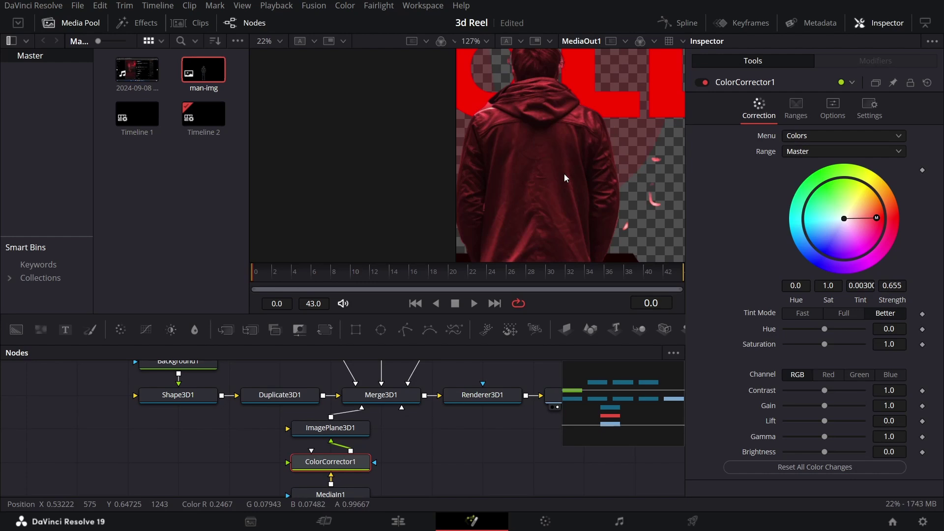
scroll(565, 181, "down", 5)
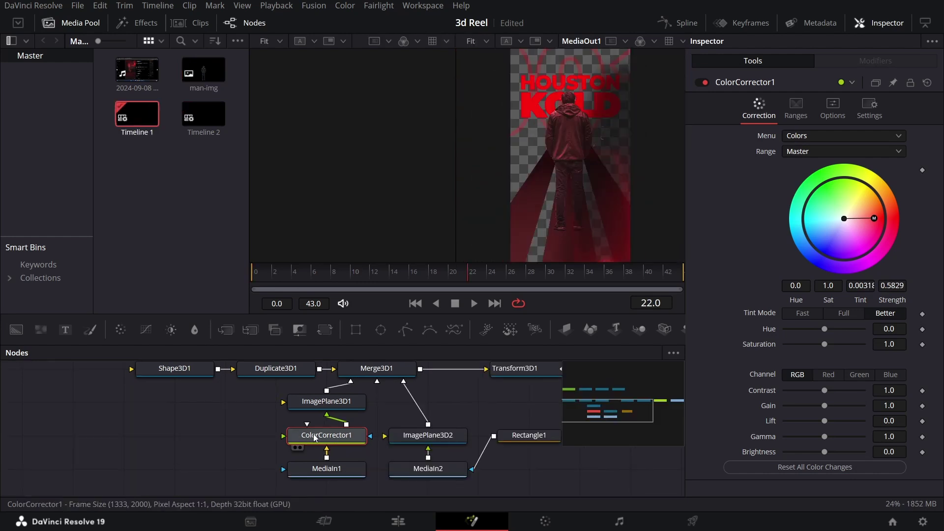
- Darken the man by setting the Color Corrector's gain to 0.5
left_click(888, 406)
type("0.5")
key("Tab")
left_click(505, 404)
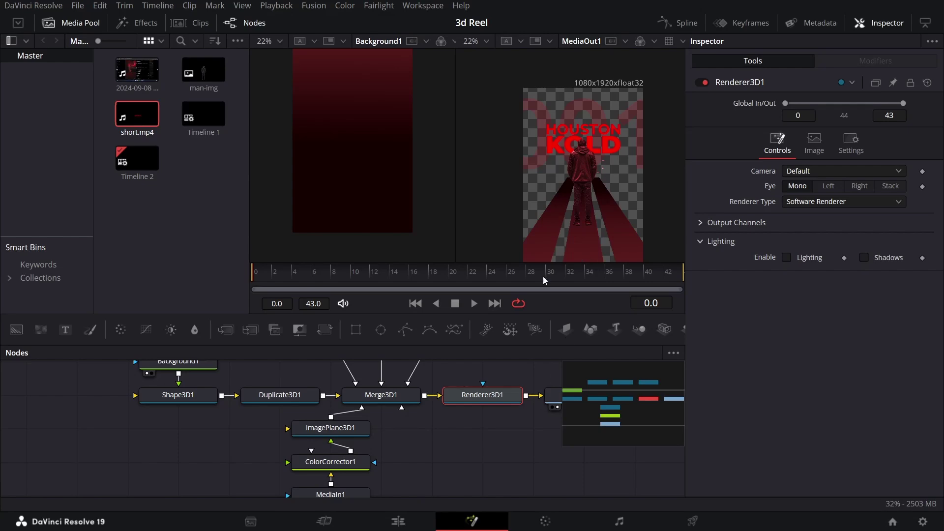
- Switch to the Edit page and place short.mp4 on Video 1 after the Fusion Composition, starting at about 2 seconds
left_click(416, 524)
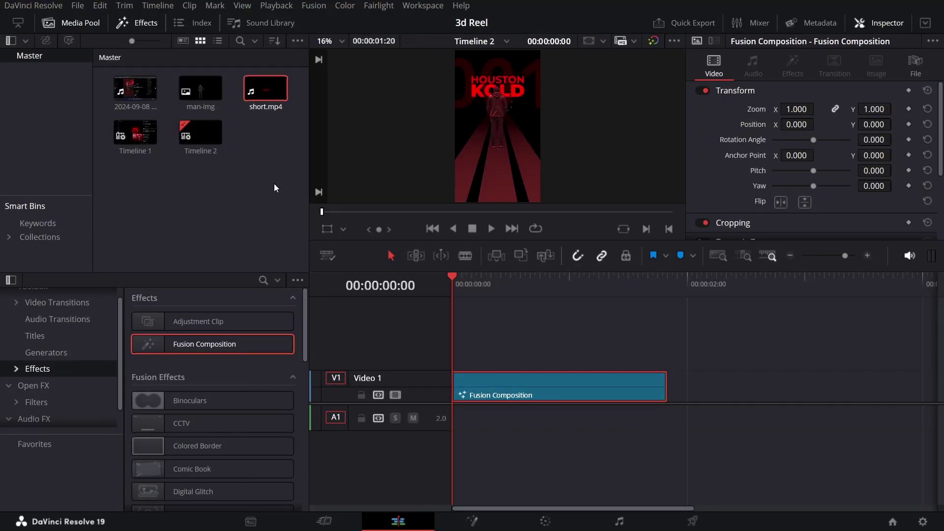
left_click_drag(262, 90, 697, 382)
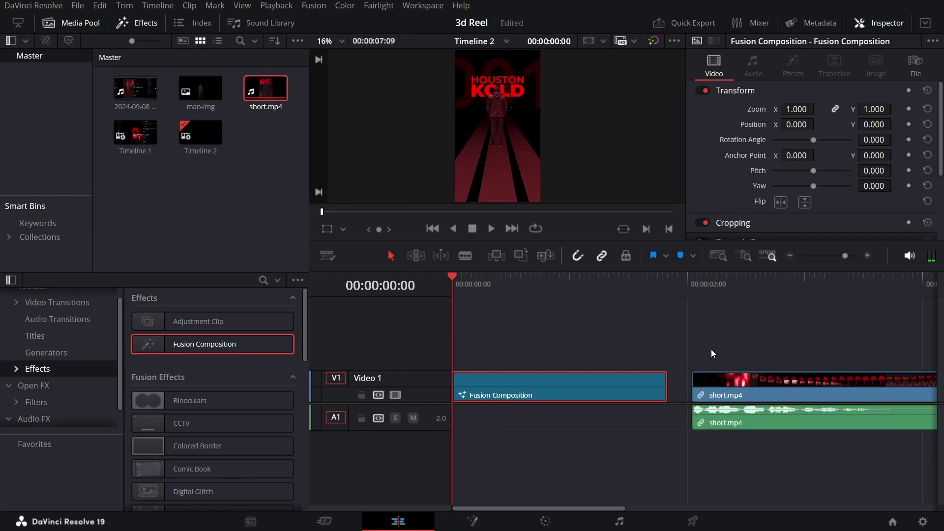
- Mute audio track A1 and preview short.mp4 on the timeline from its start at about 2 seconds
left_click(413, 418)
left_click(691, 292)
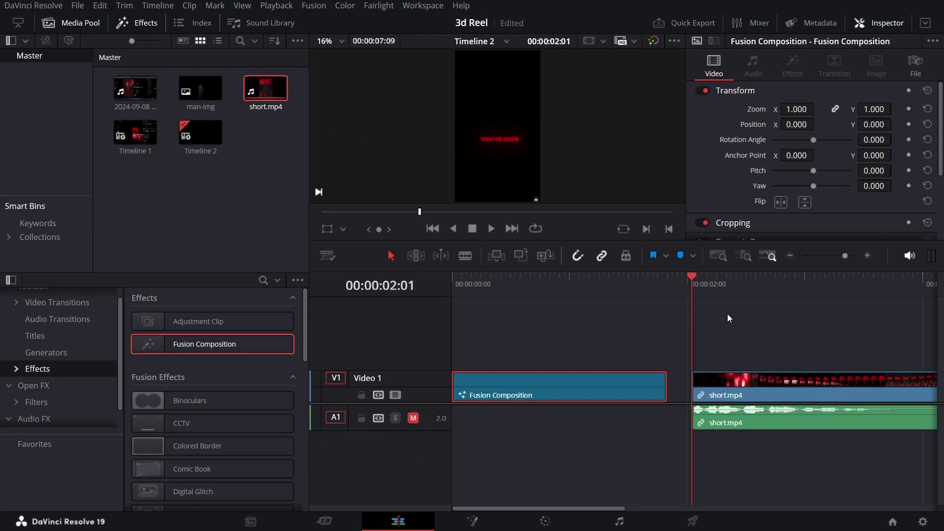
scroll(728, 314, "right", 3)
key("space")
key("space")
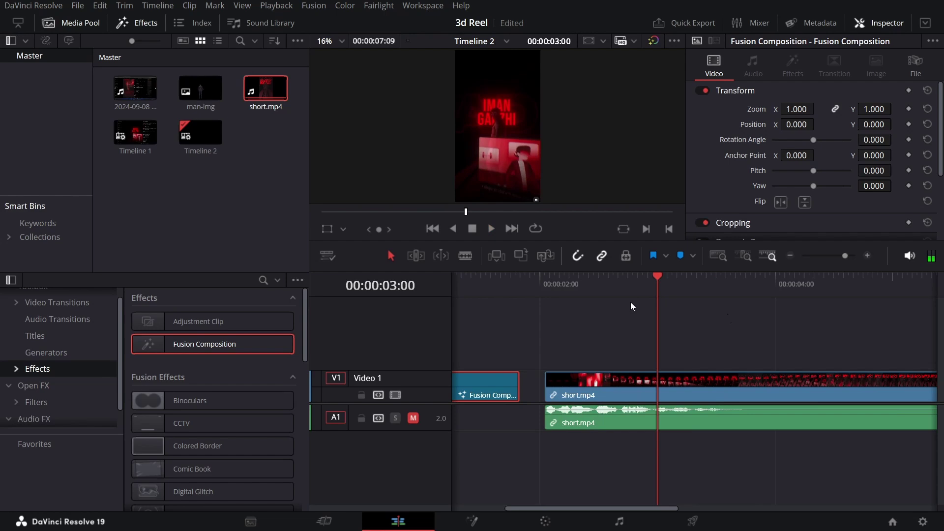
key("space")
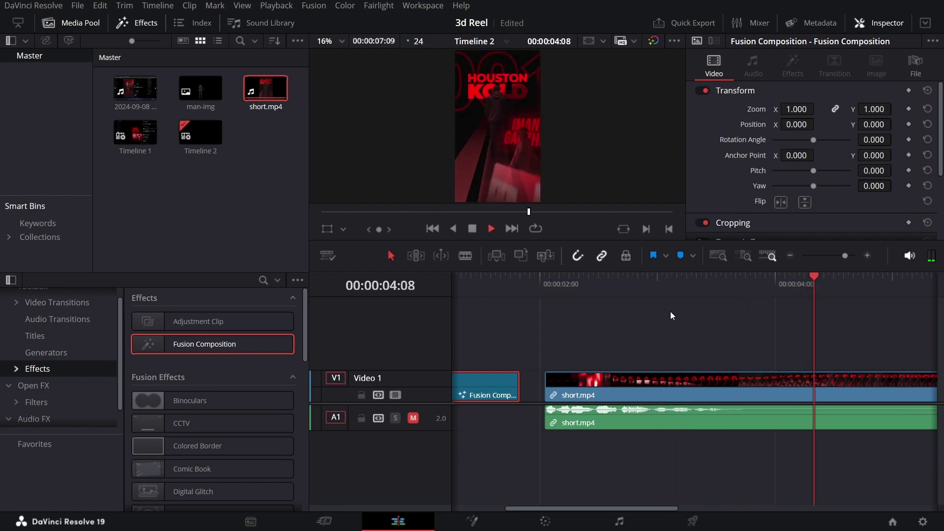
scroll(671, 311, "down", 1)
key("space")
scroll(625, 318, "down", 2)
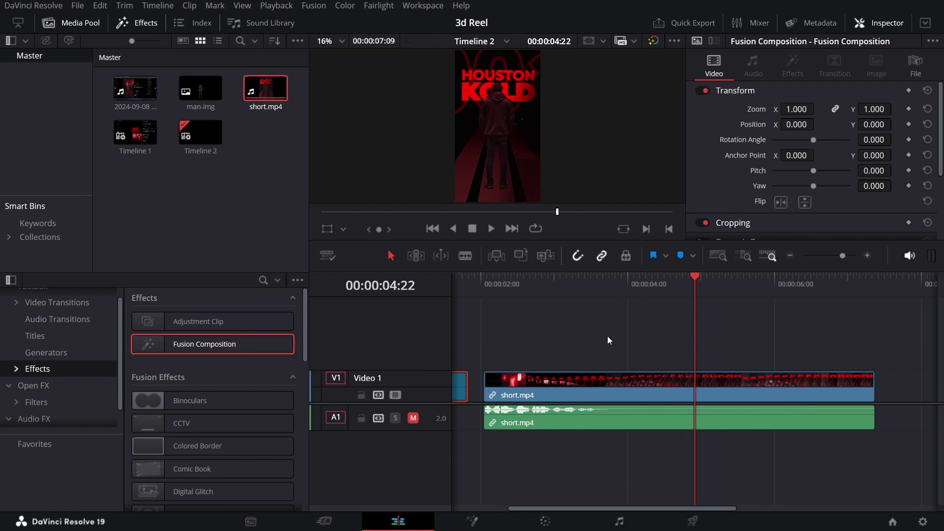
- Delete short.mp4 from the timeline and open the Fusion Composition clip in the Fusion page
left_click(586, 388)
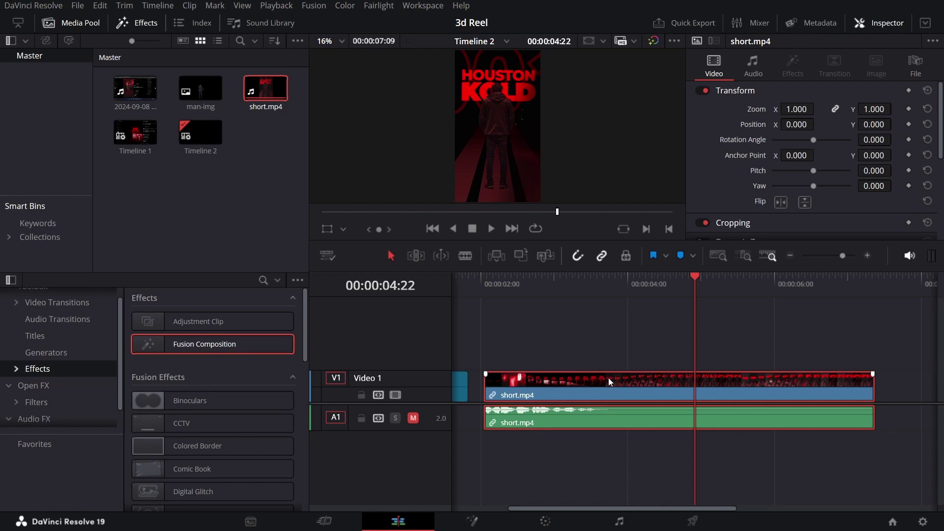
key("Delete")
key("Home")
right_click(500, 383)
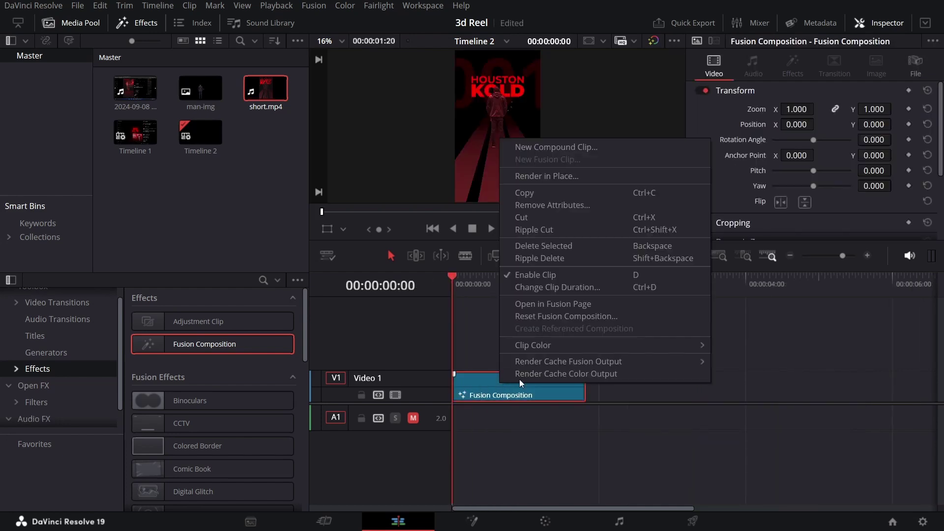
left_click(549, 309)
- Add short.mp4 from the media pool to the node graph and place it beside MediaIn1
left_click_drag(137, 113, 496, 457)
scroll(496, 458, "down", 3)
left_click_drag(481, 423, 432, 457)
scroll(480, 422, "up", 3)
scroll(482, 450, "down", 3)
scroll(480, 463, "up", 3)
- Add an Image Plane 3D node, feed it from MediaIn2 and connect its output to Merge3D1
left_click_drag(565, 337, 482, 458)
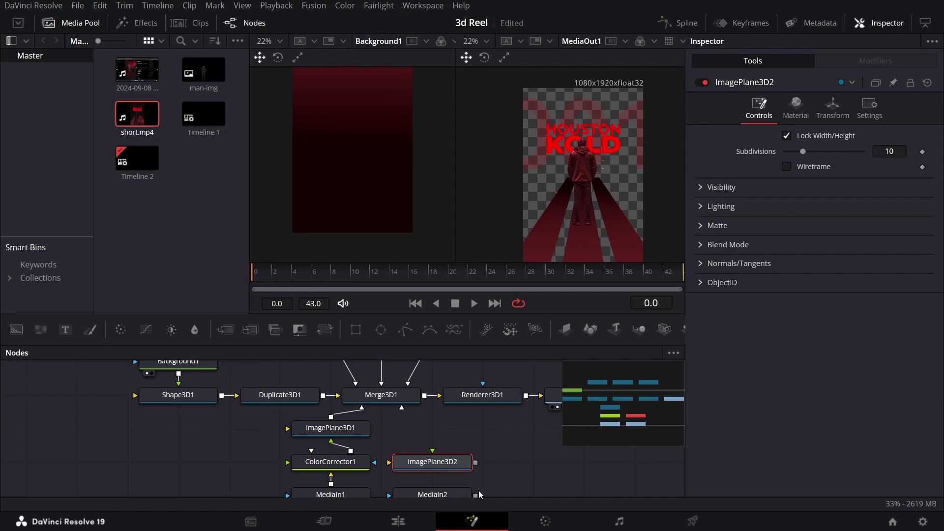
left_click_drag(476, 495, 457, 461)
scroll(479, 471, "down", 3)
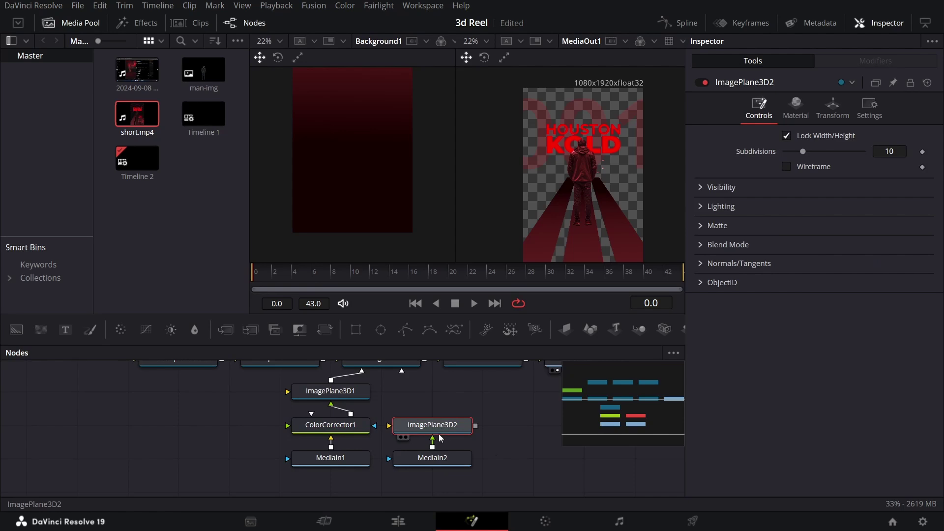
scroll(494, 474, "up", 3)
left_click_drag(420, 431, 397, 396)
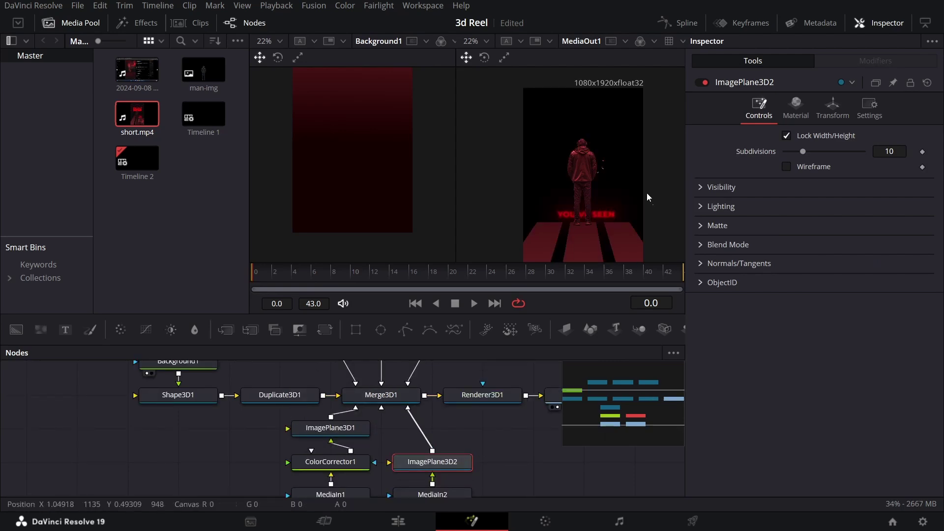
- Set the video's ImagePlane3D2 translation to X 0.215, Y 0 and Z 1.25
left_click(437, 467)
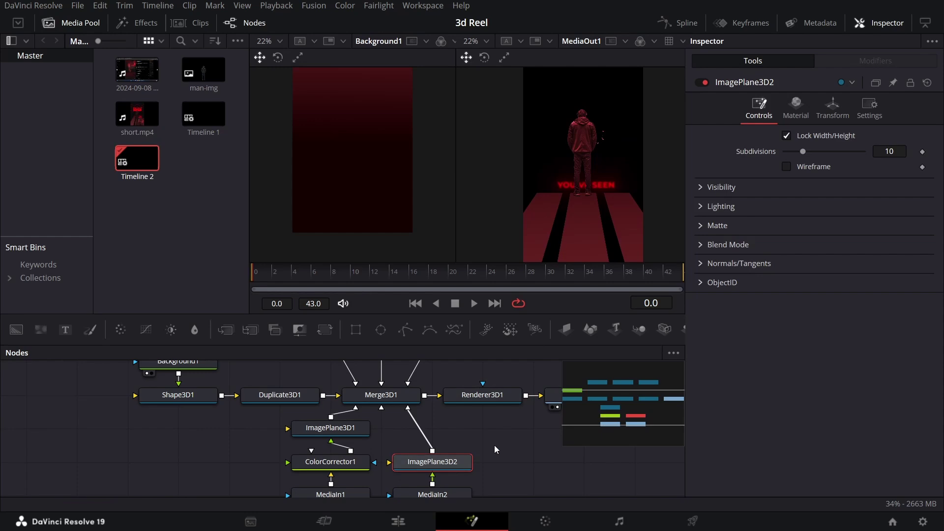
left_click(833, 108)
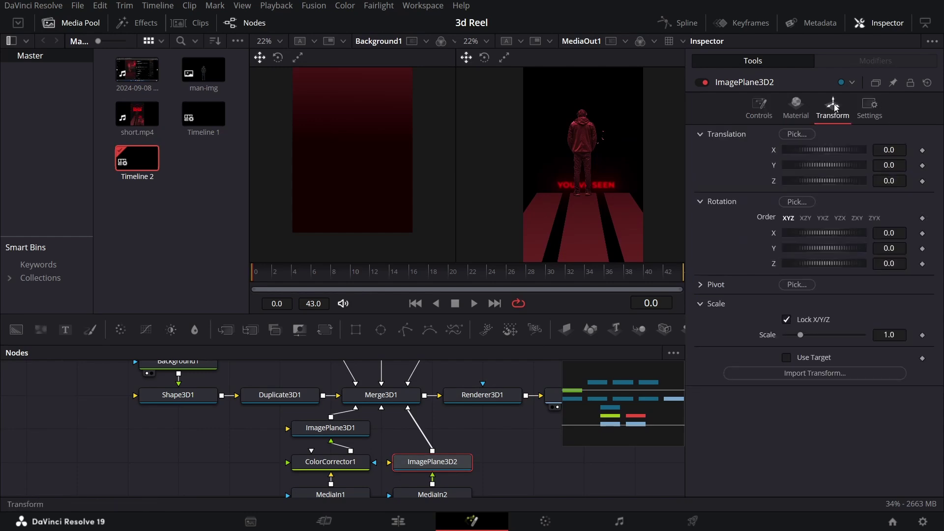
left_click(903, 151)
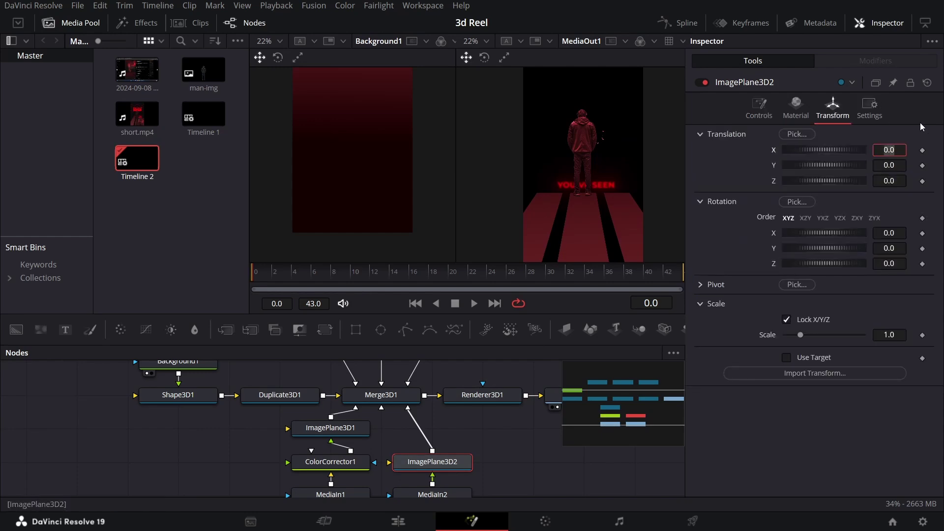
type("0.215")
key("Tab")
type("0")
key("Tab")
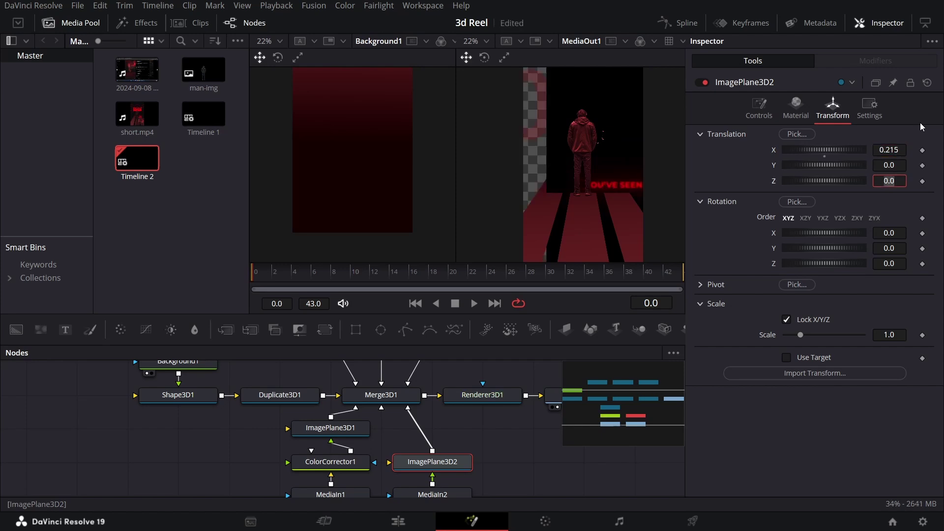
type("1.25")
key("Tab")
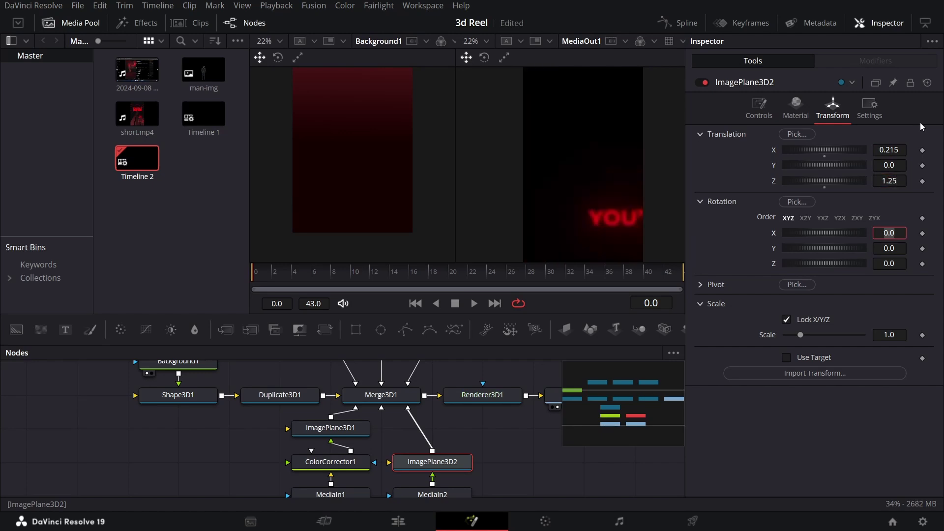
- Rotate ImagePlane3D2 to X -20.9, Y -33.9 and Z 0
type("-20.9")
key("Tab")
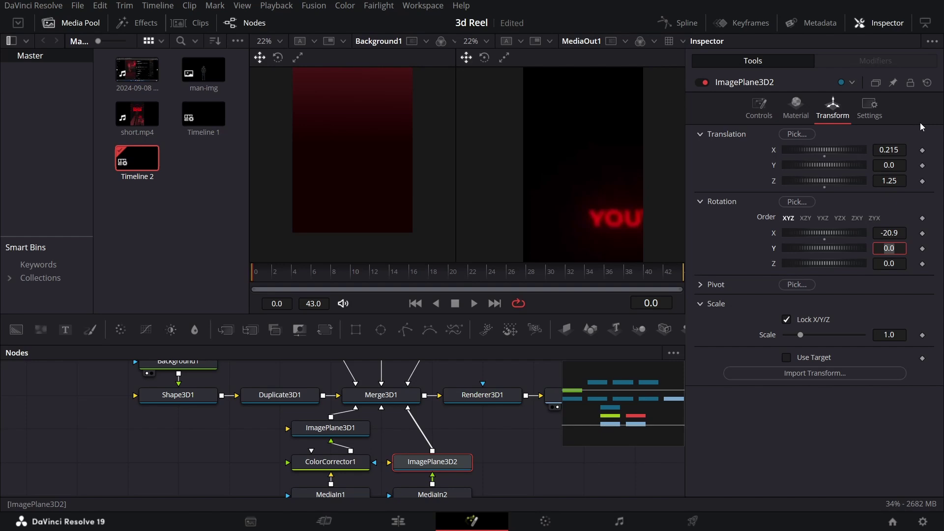
type("-33.9")
key("Tab")
type("0")
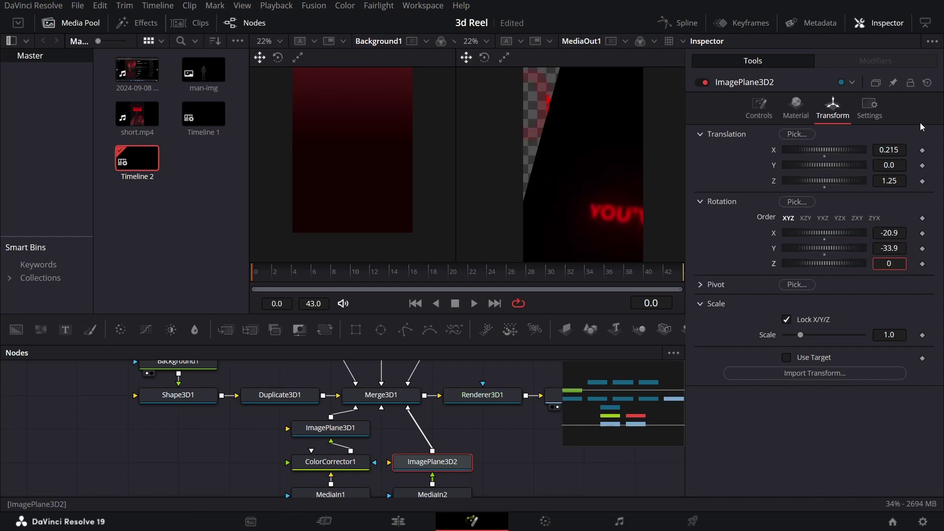
key("Tab")
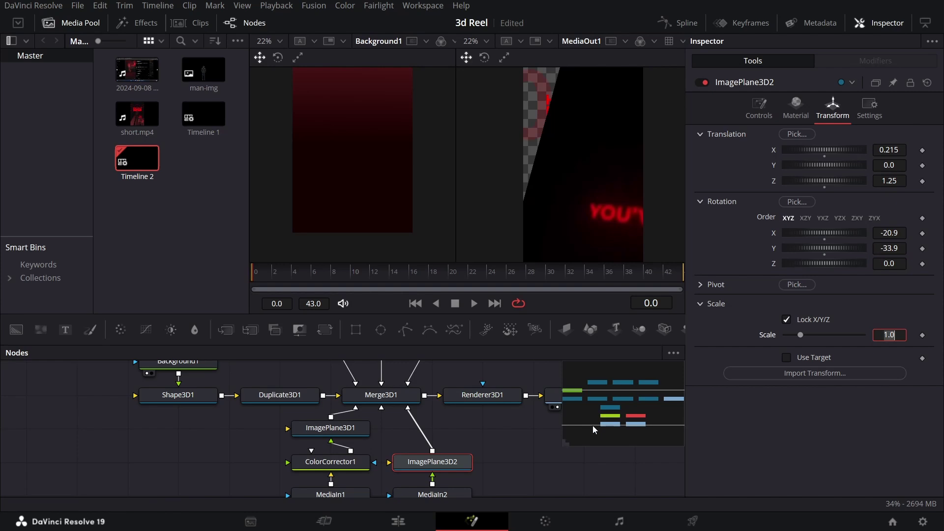
- Shrink ImagePlane3D2 to a scale of about 0.24 and shift its X translation to about 0.097
type("0.8")
key("Return")
left_click_drag(881, 339, 825, 339)
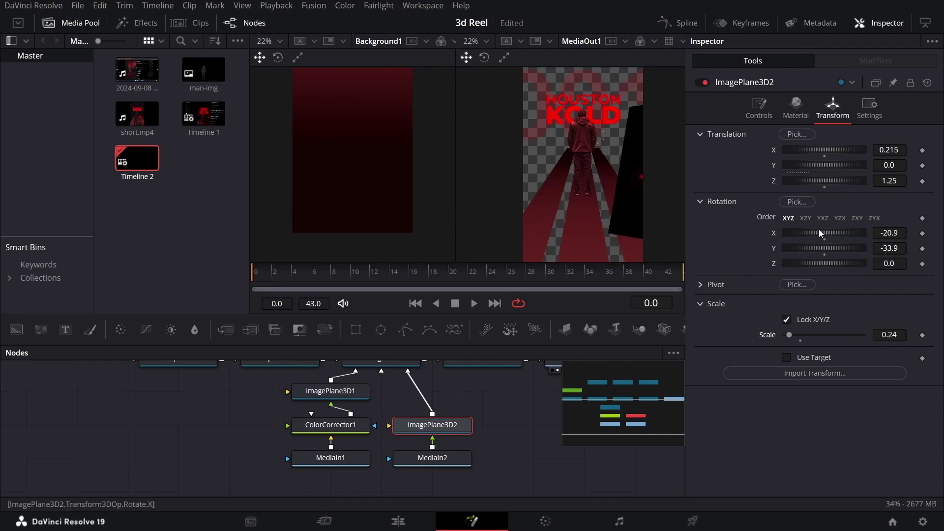
mouse_move(889, 148)
left_mouse_down()
mouse_move(859, 147)
mouse_move(871, 148)
left_mouse_up()
- Try a scale of 0.15 on ImagePlane3D2, and raise it to 0.19
left_click(897, 336)
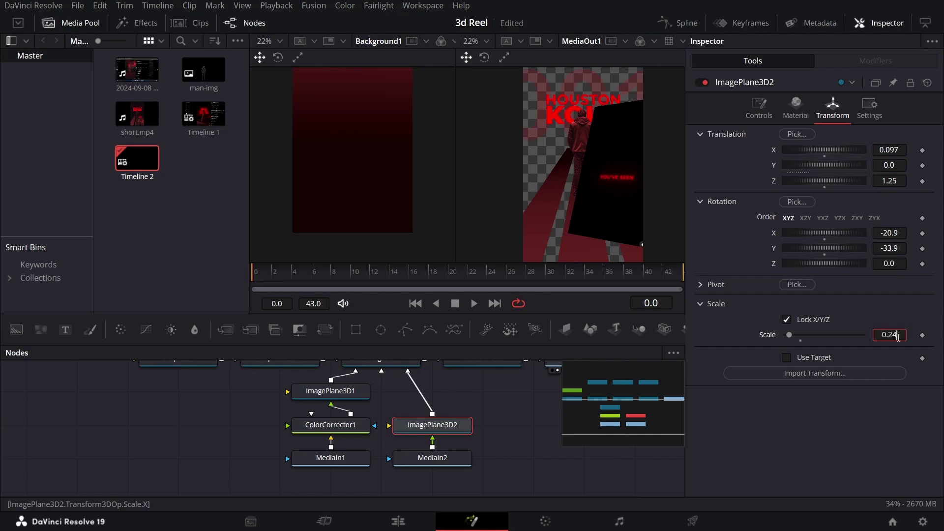
type("15")
key("Tab")
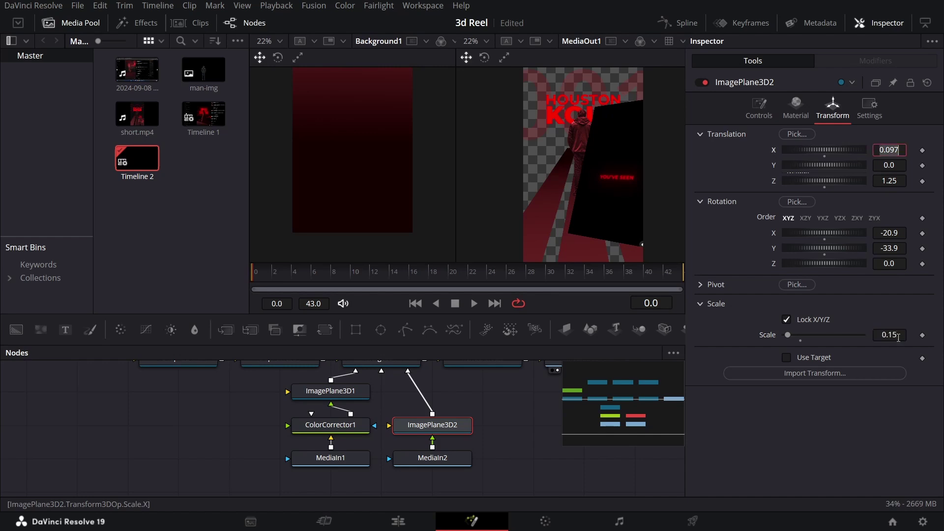
left_click(898, 335)
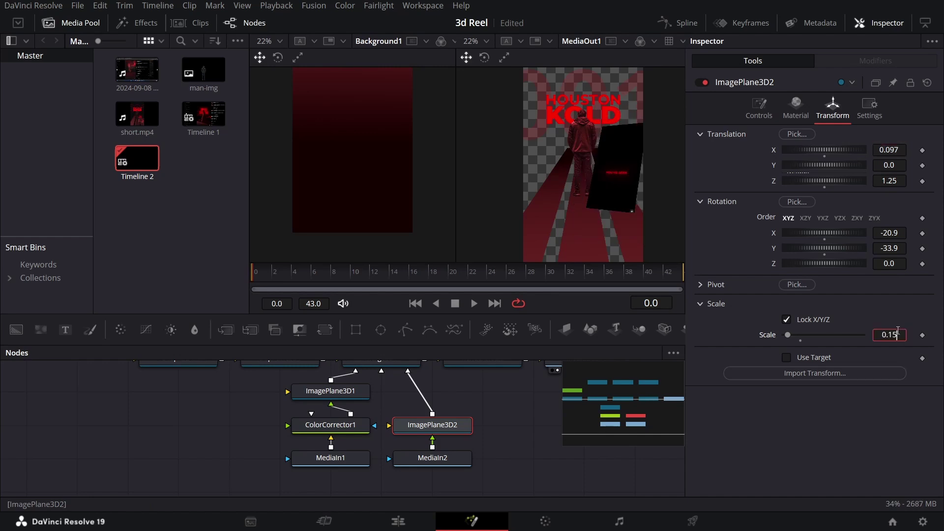
key("BackSpace")
type("9")
key("Tab")
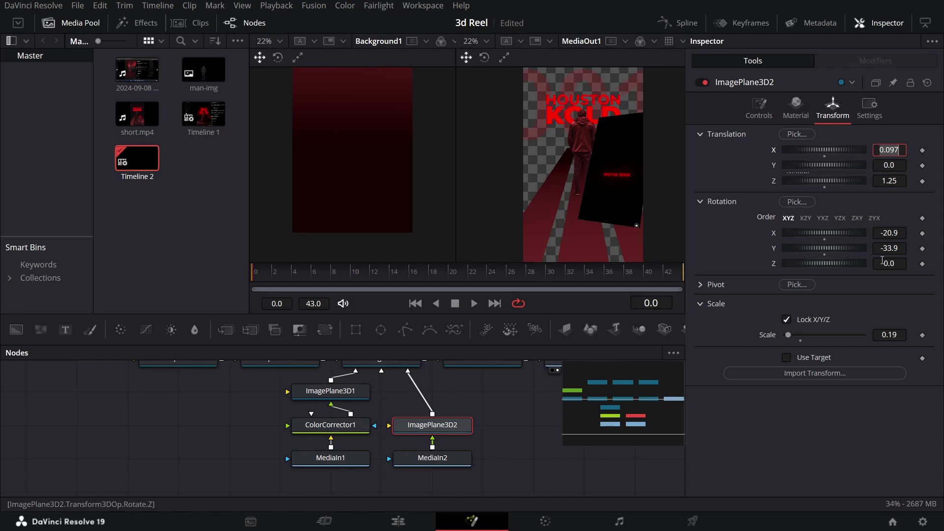
- Reposition the video plane with a Y translation of about -0.051 and an X translation of about 0.092
scroll(888, 166, "down", 5)
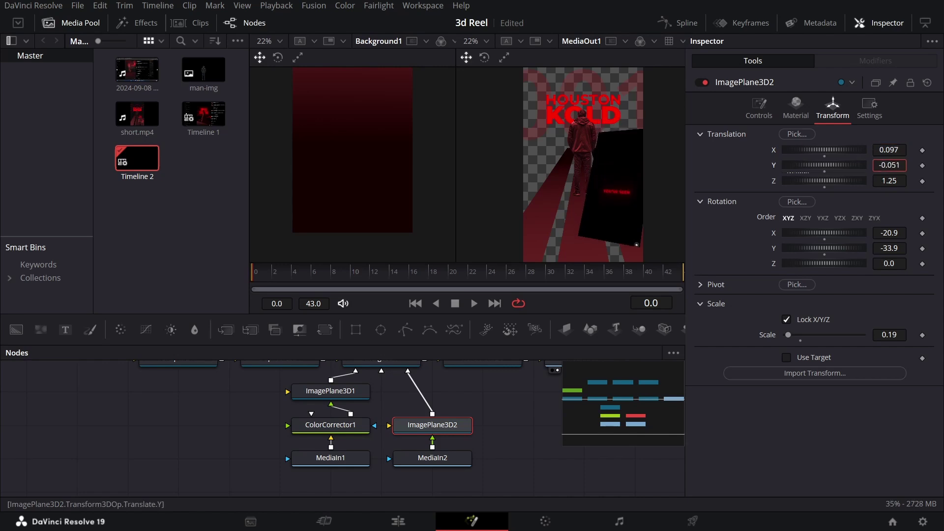
scroll(893, 148, "up", 5)
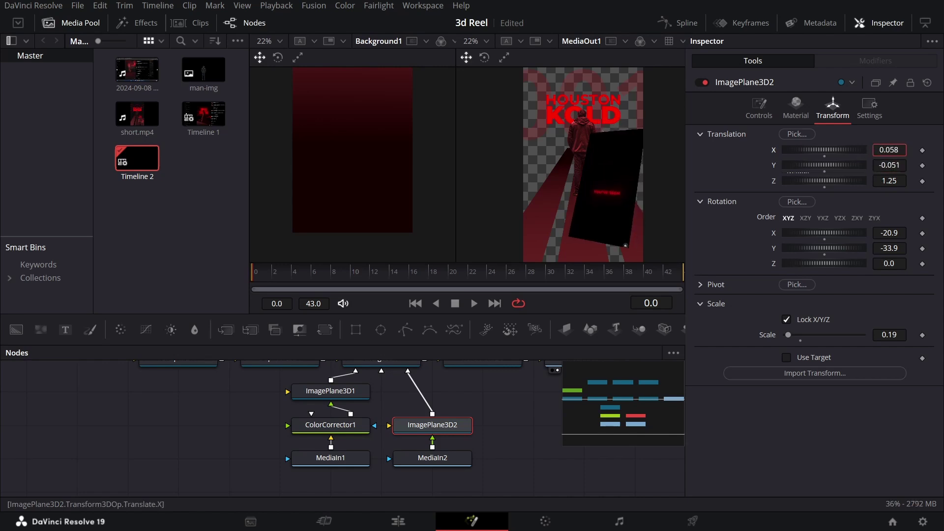
scroll(890, 150, "up", 15)
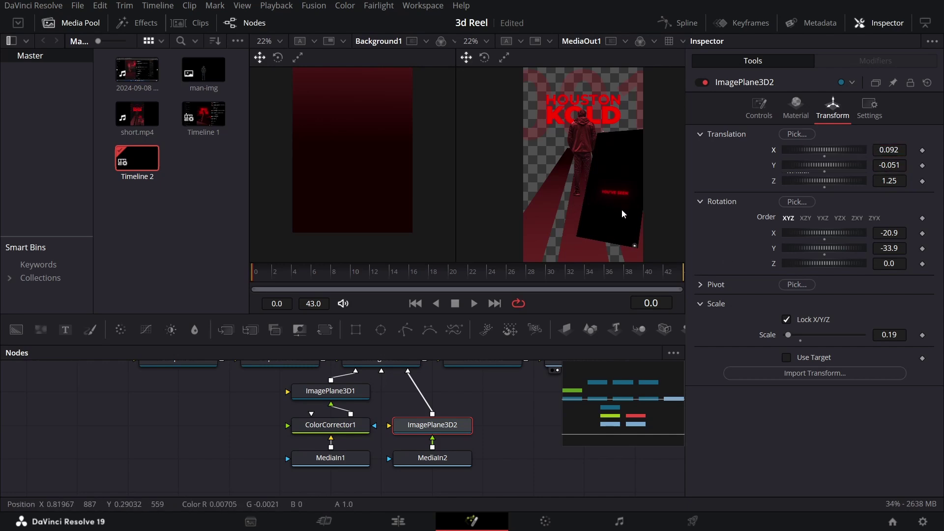
- Add a Rectangle mask, connect it to MediaIn2, and set its width and height to 1.0
left_click_drag(356, 337, 405, 478)
scroll(571, 468, "down", 1)
left_click_drag(468, 471, 444, 453)
left_click_drag(825, 266, 865, 281)
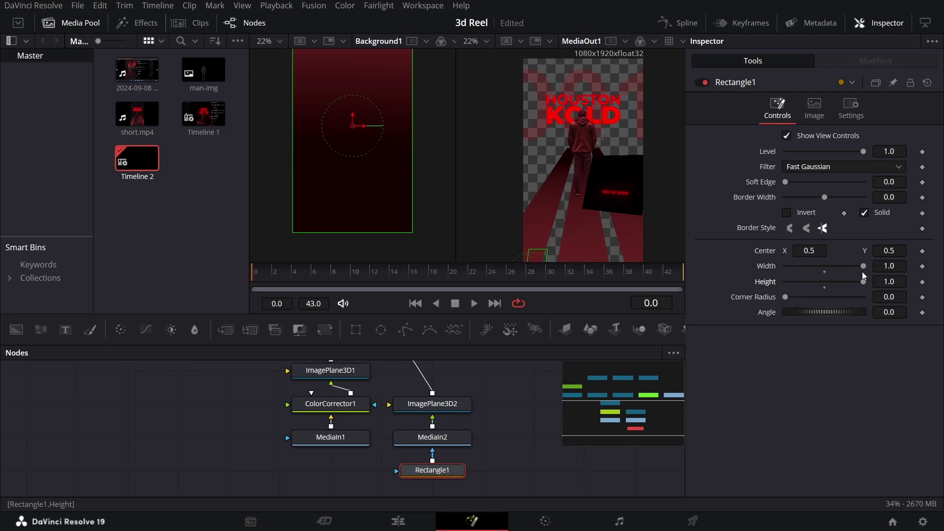
- Soften the Rectangle mask's edge to 0.2 and reduce its width to about 0.882 and height to about 0.906
left_click_drag(787, 183, 837, 182)
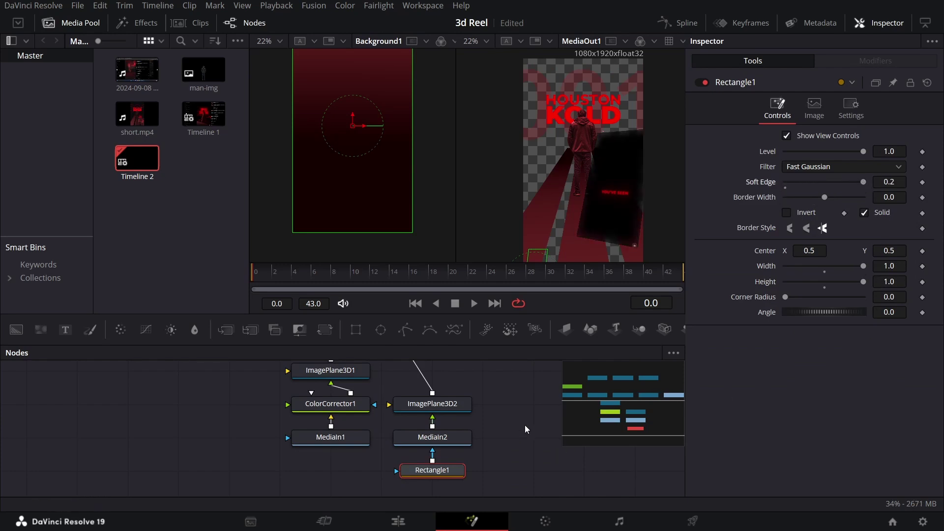
scroll(525, 425, "down", 1)
left_click_drag(864, 266, 855, 284)
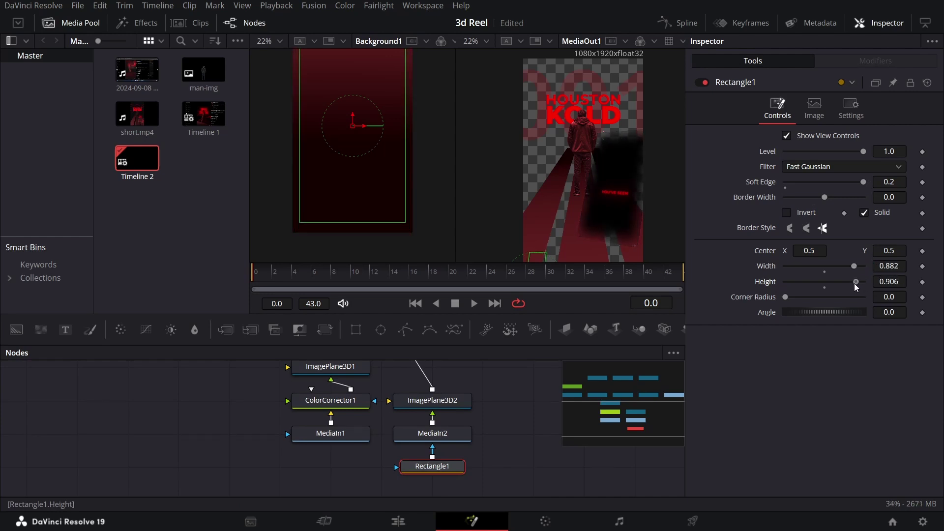
- Try a scale of 0.22 on ImagePlane3D2, and set it to 0.2
left_click(438, 402)
left_click(904, 335)
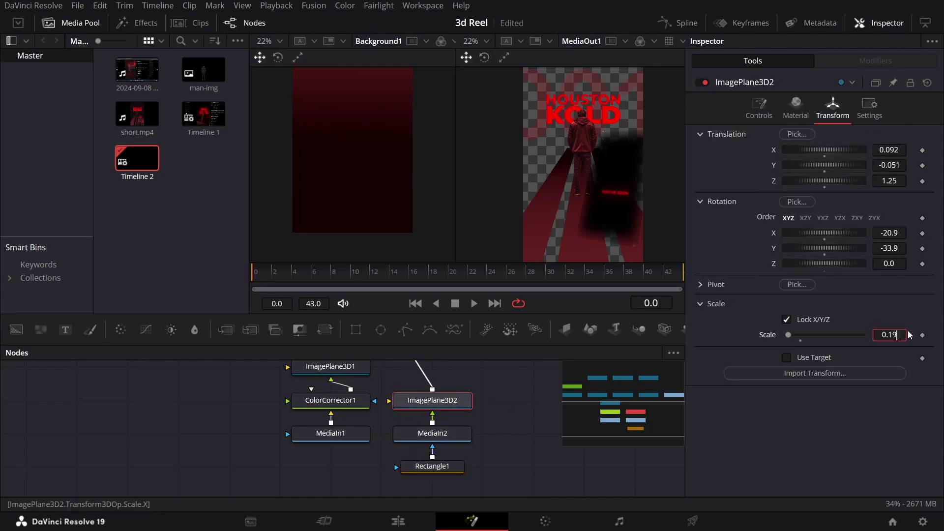
key("BackSpace")
key("BackSpace")
type("22")
key("Tab")
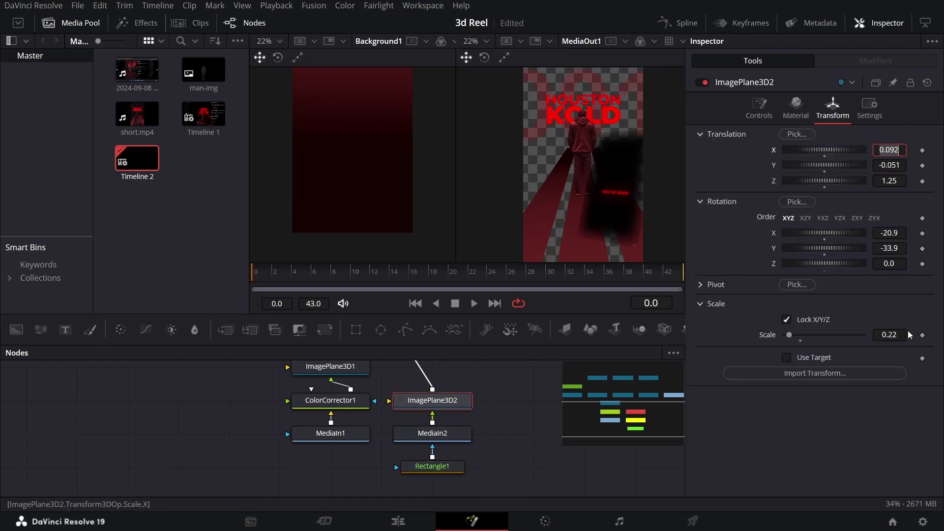
left_click(890, 335)
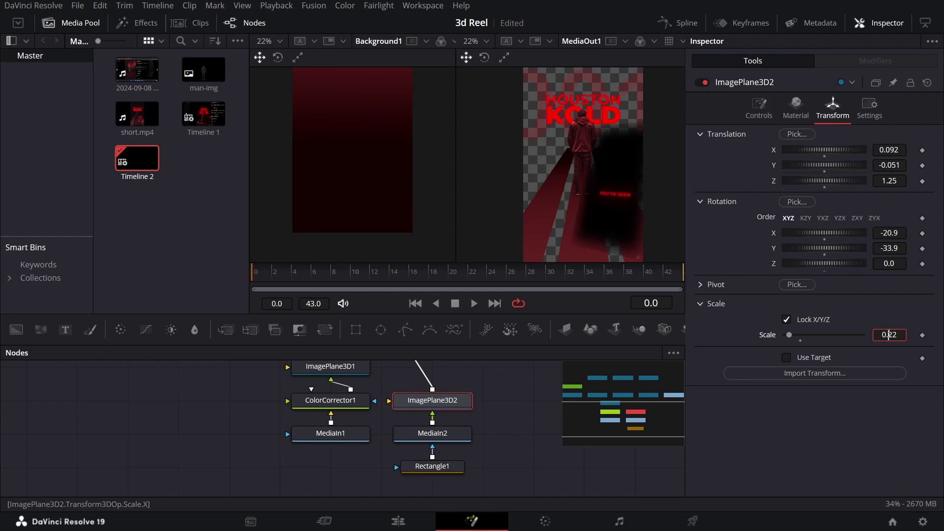
key("BackSpace")
key("Tab")
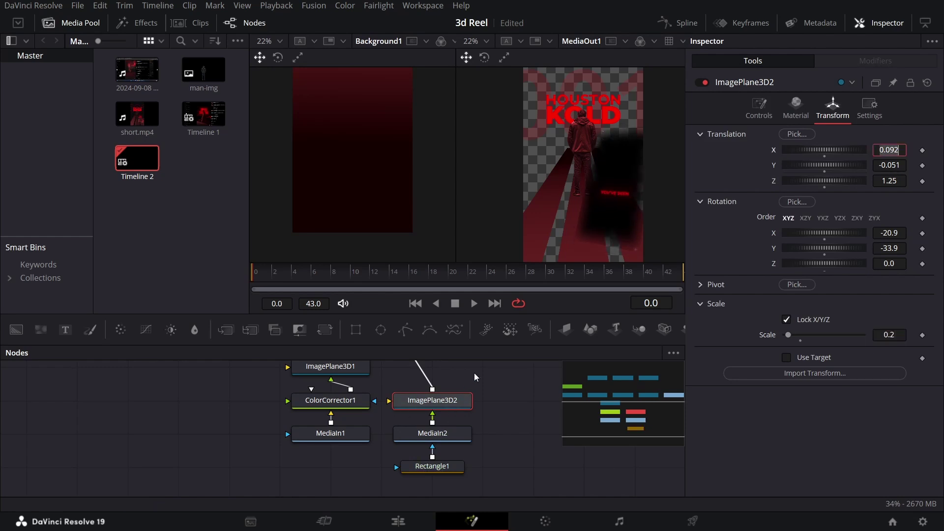
- Lower the diffuse opacity of ImagePlane3D2's material to 0.7
scroll(467, 377, "up", 3)
left_click(480, 389)
left_click(443, 457)
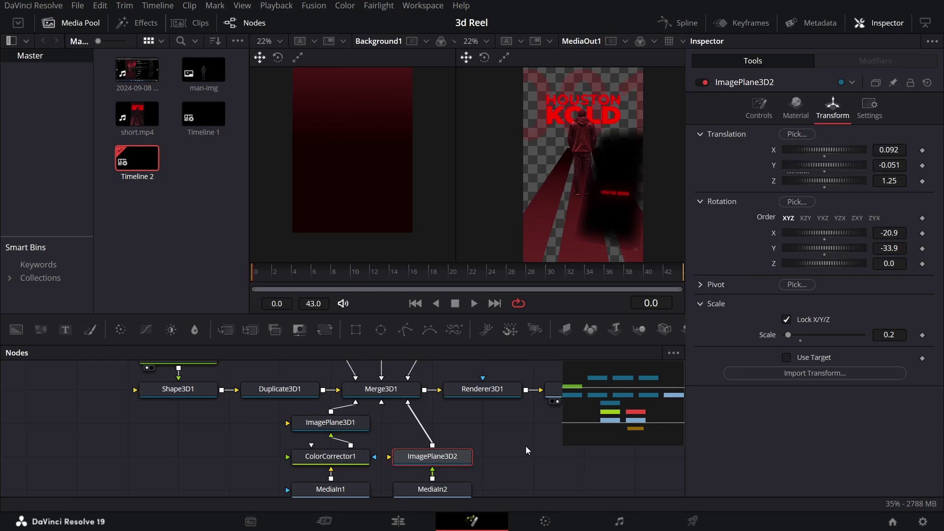
left_click(796, 107)
left_click(894, 227)
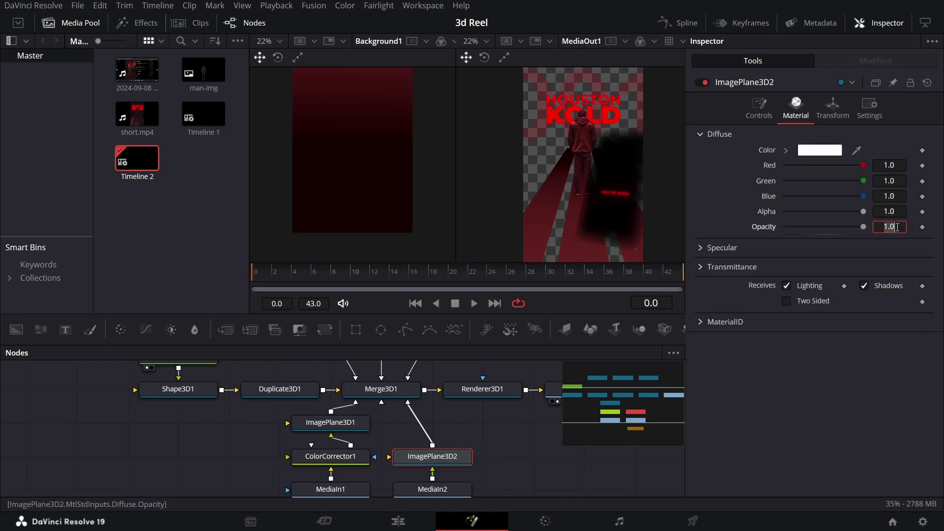
type("0.7")
key("Tab")
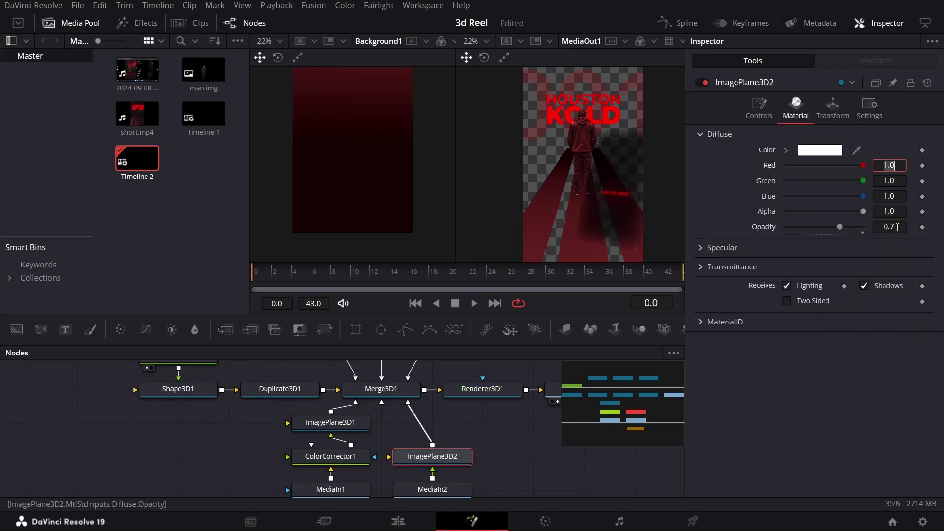
- Select Renderer3D1 and add a Transform 3D node to the composition
left_click(494, 431)
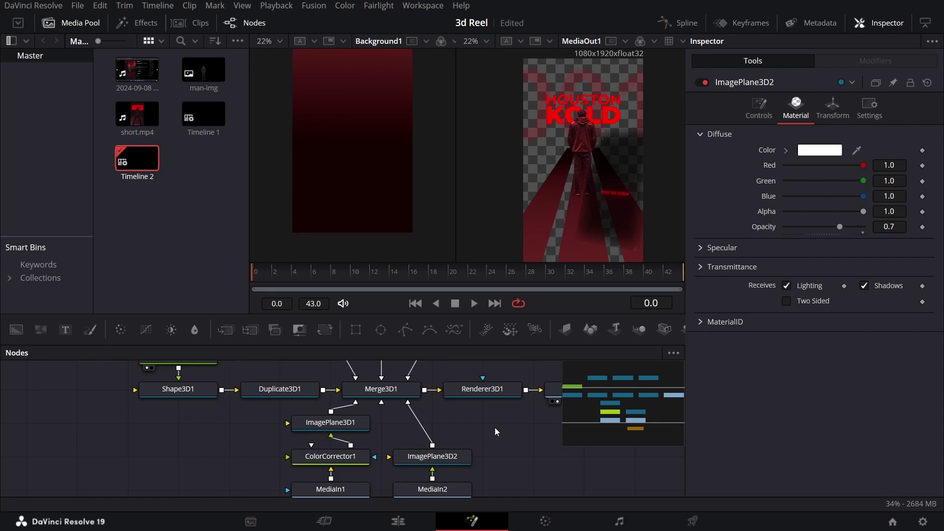
left_click(483, 389)
left_click_drag(512, 442, 454, 419)
left_click(262, 413)
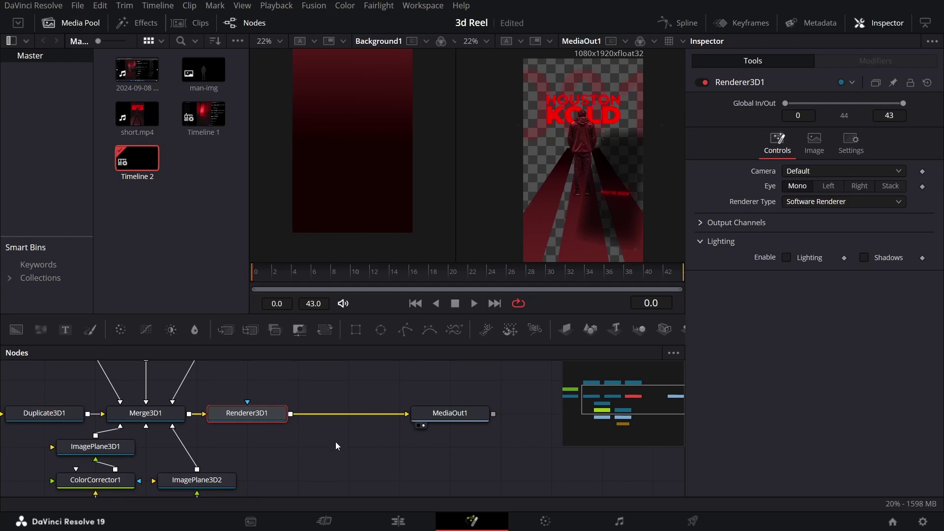
key("shift+space")
type("tra")
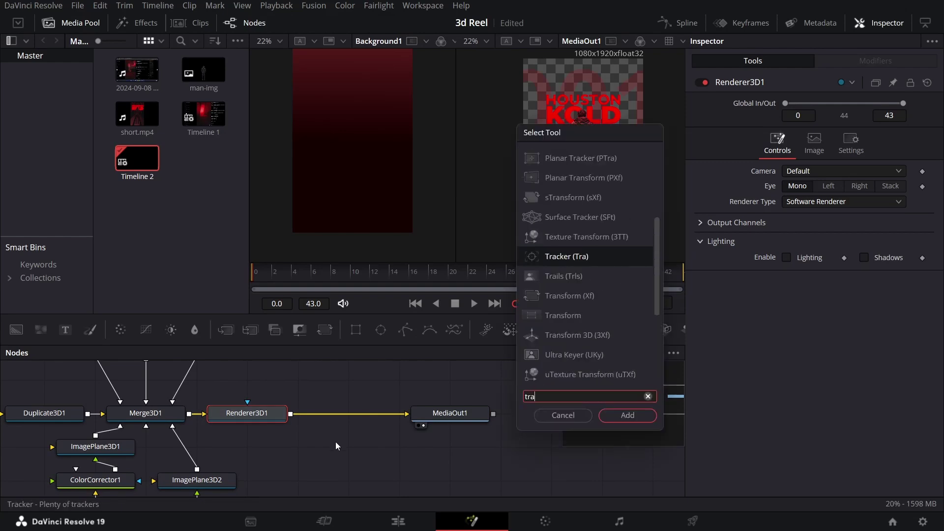
type("nsform 3D")
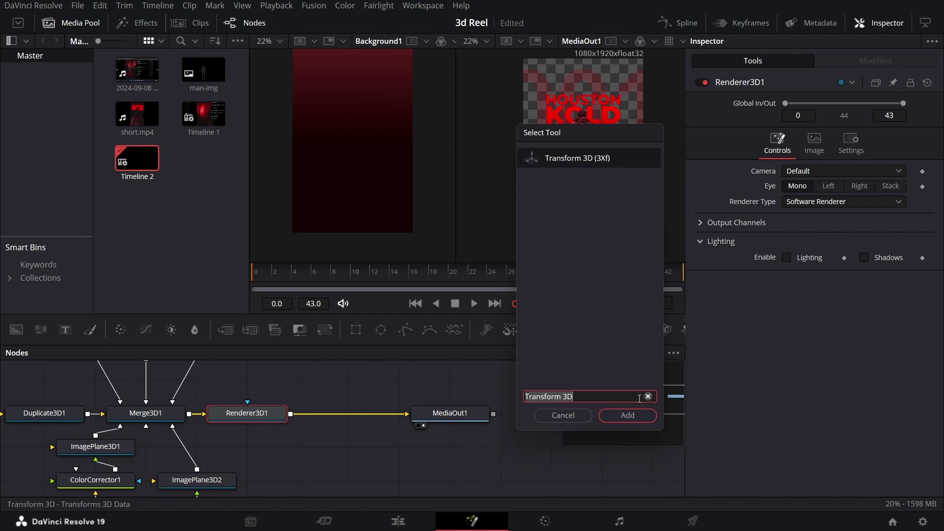
left_click(628, 415)
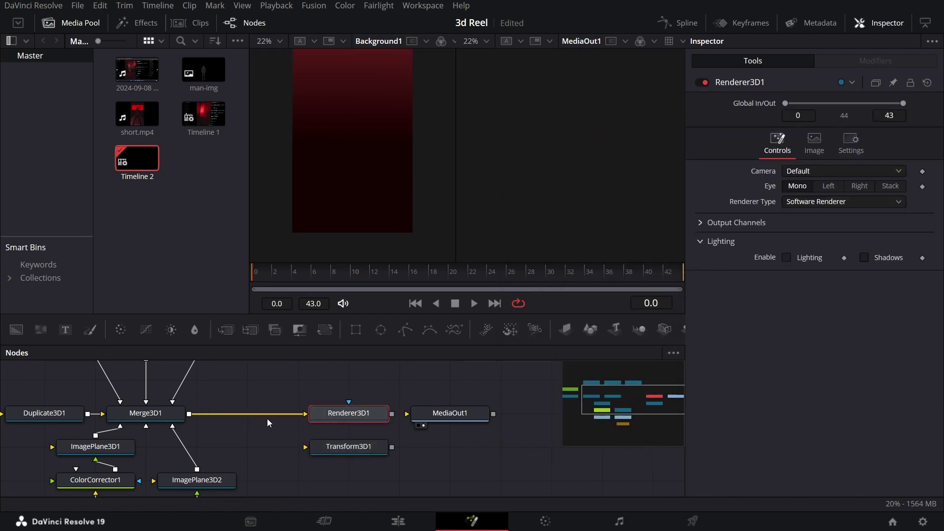
- Wire Transform3D1 between Merge3D1 and Renderer3D1, reconnect Renderer3D1 to MediaOut1, and space the three nodes away from Merge3D1
left_click_drag(263, 414, 305, 415)
left_click(249, 416)
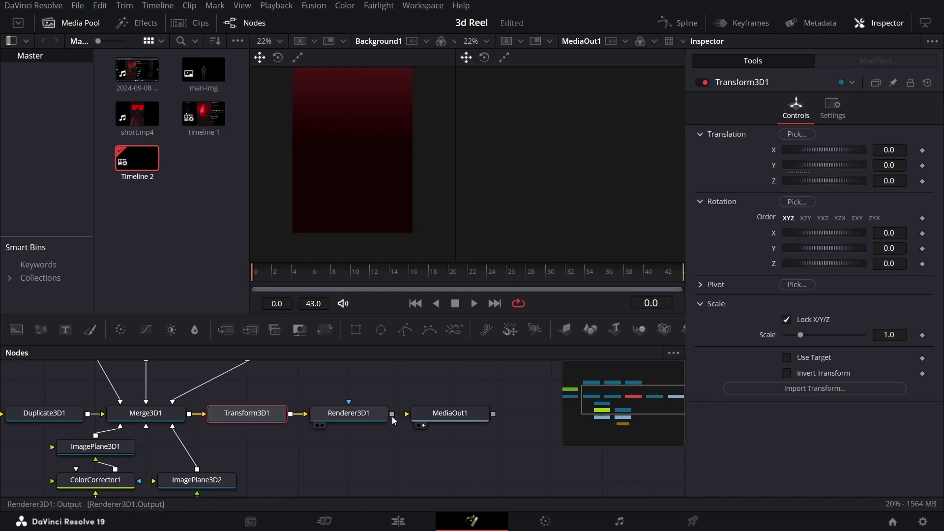
left_click_drag(392, 415, 408, 414)
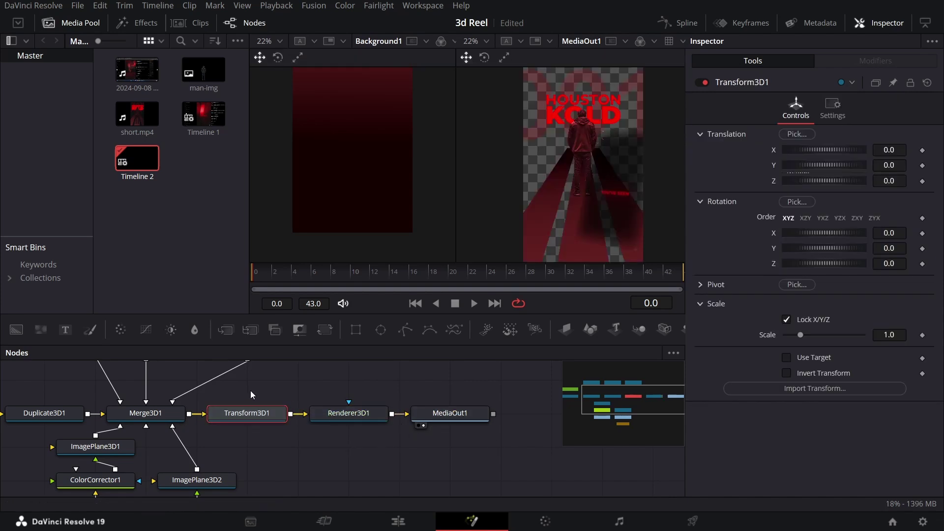
left_click_drag(250, 391, 433, 430)
left_click_drag(257, 416, 307, 416)
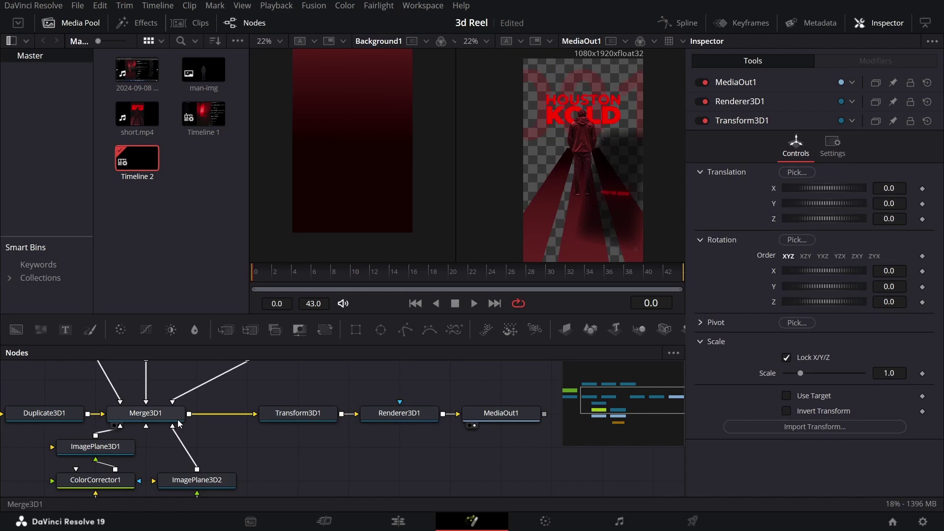
- Keyframe Transform3D1's Y translation at -0.3 on frame 0
left_click(311, 417)
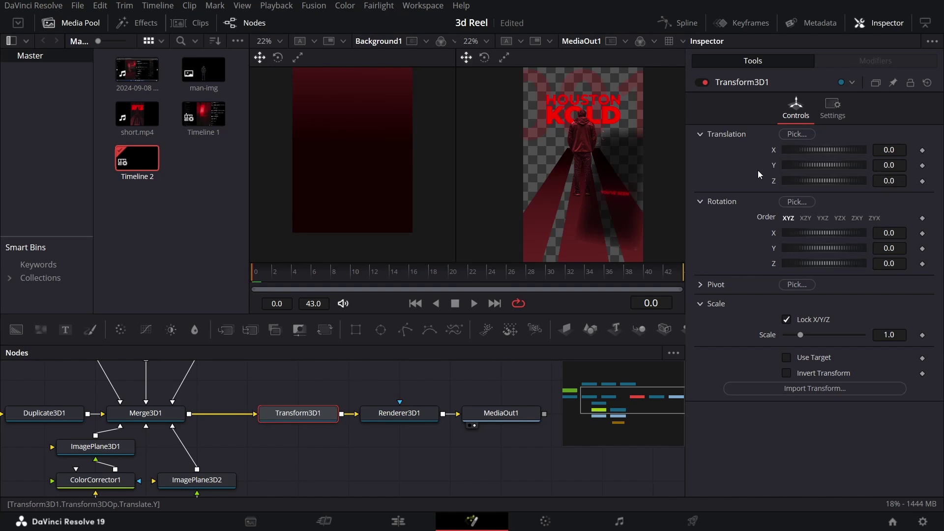
left_click(923, 165)
left_click(889, 165)
type("-0.3")
key("Tab")
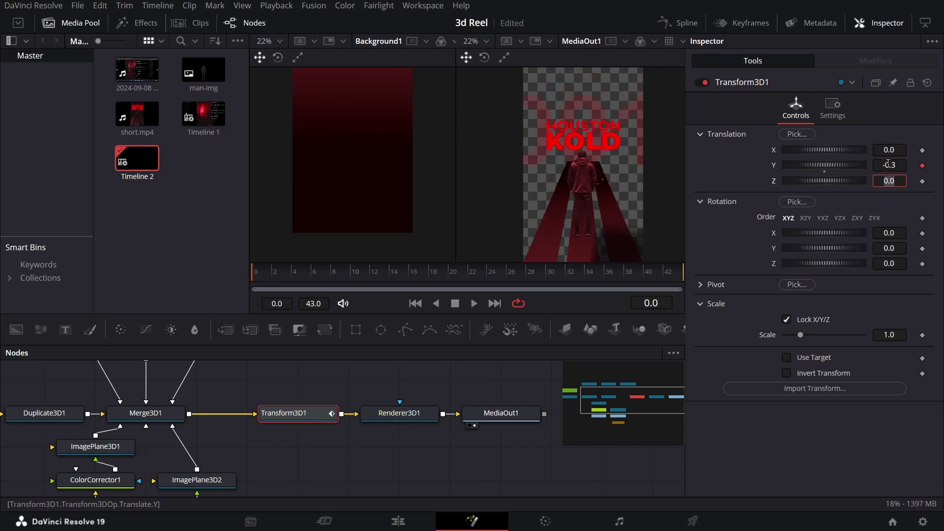
- Keyframe Transform3D1's Y translation at 0 on frame 10
left_click(351, 274)
left_click(922, 165)
left_click(892, 166)
type("0")
key("Tab")
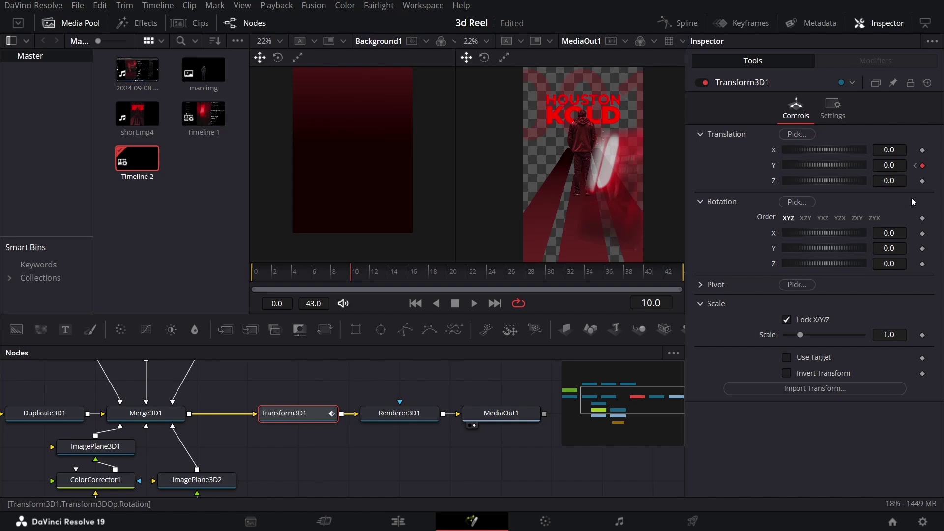
- Add a Z translation keyframe at frame 10, and at frame 20 set Y translation to -0.1 and Z translation to 0.7
left_click(923, 181)
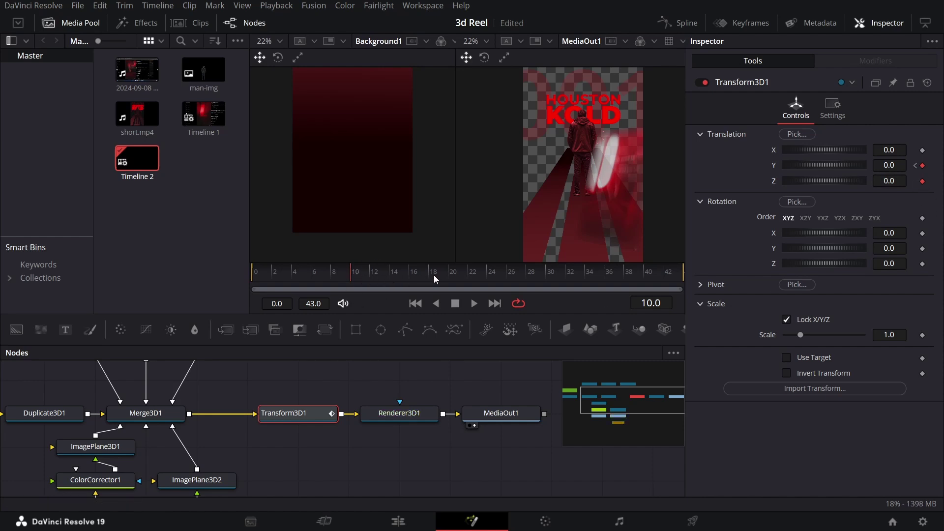
left_click(452, 273)
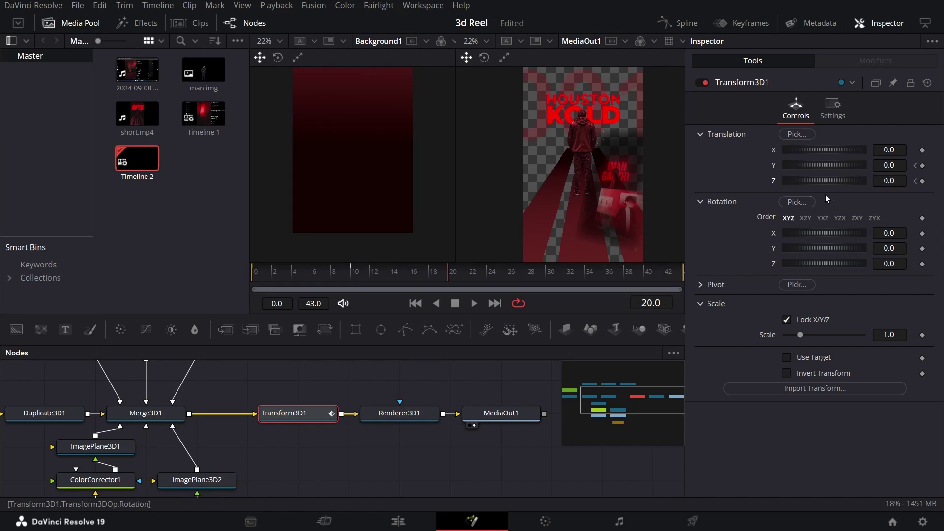
left_click(889, 166)
type("-0.1")
key("Tab")
key("BackSpace")
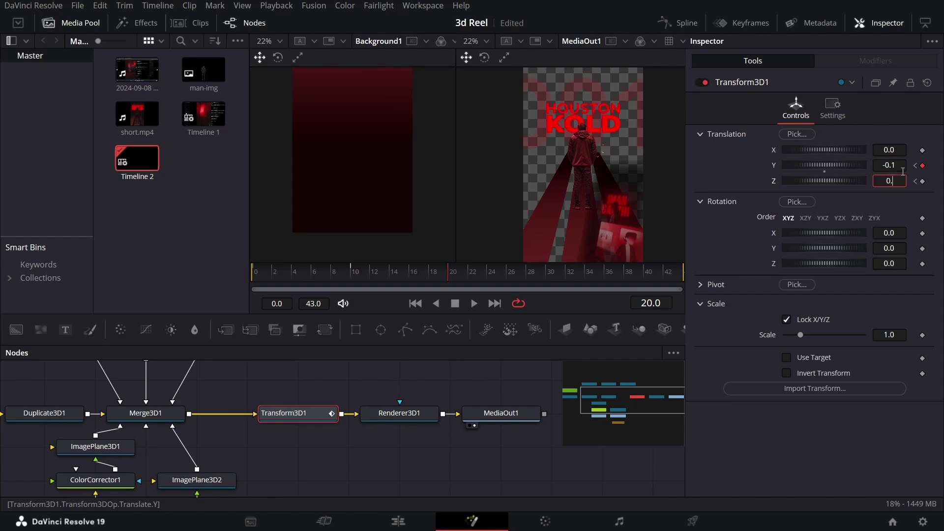
type("7")
key("Tab")
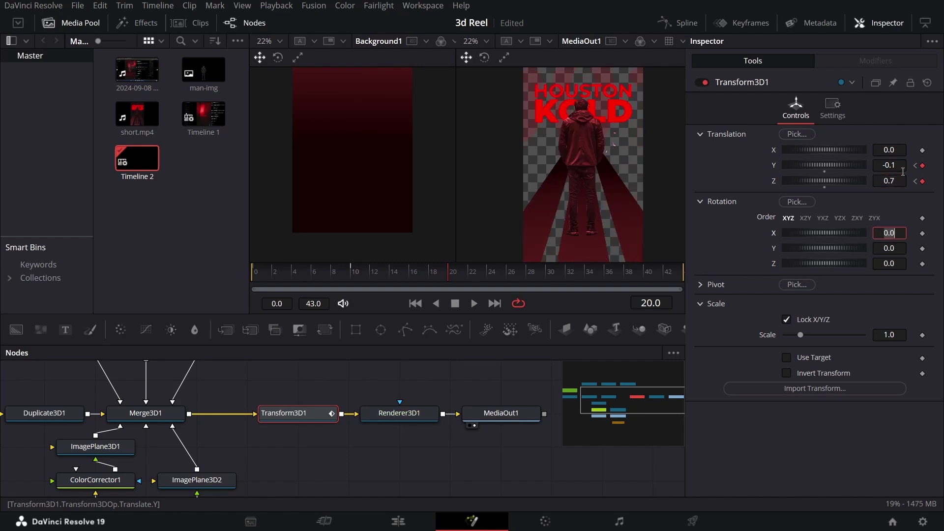
- Add a Z rotation keyframe at frame 20, and at frame 43 set Y translation to -0.15 and Z translation to 0.9
left_click(923, 263)
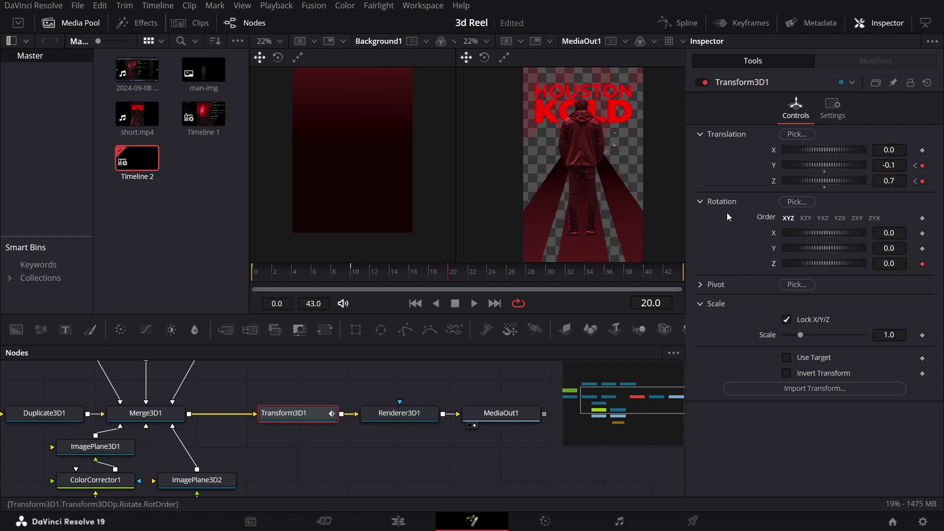
left_click(681, 273)
left_click(891, 165)
key("BackSpace")
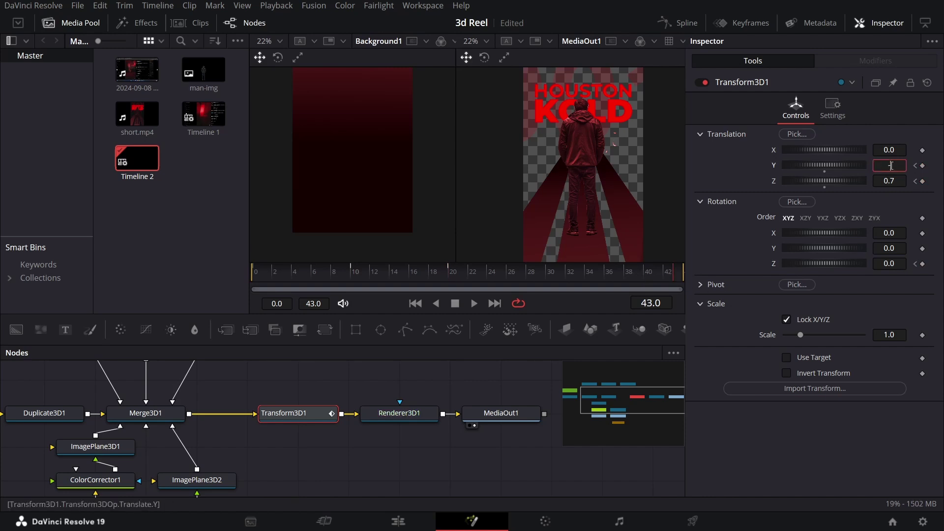
type("-0.15")
key("Tab")
type("0.")
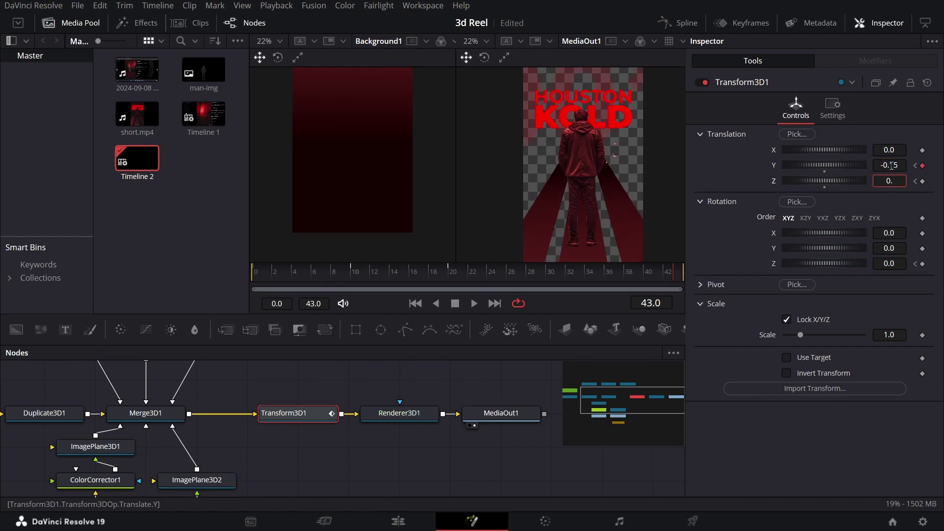
key("Tab")
- Set Transform3D1's Z rotation to -2.5 at frame 43
left_click(888, 264)
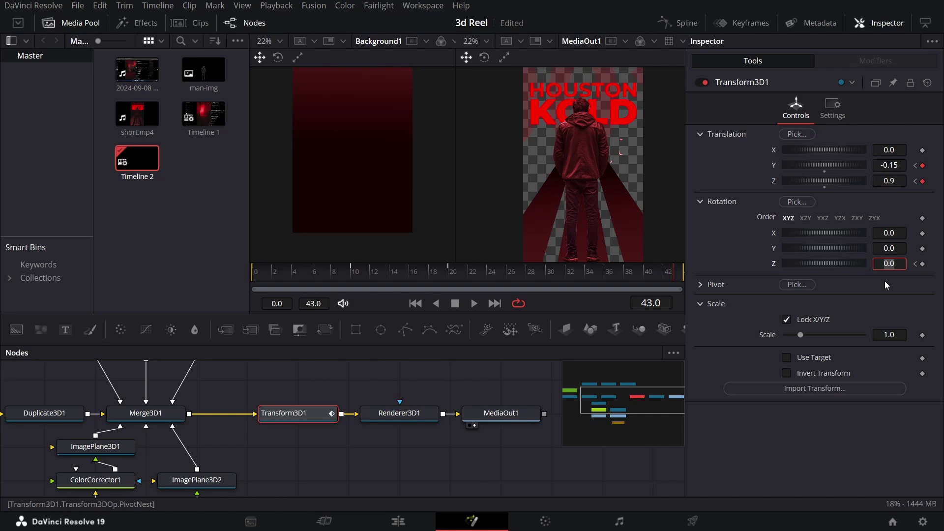
type("-2.5")
key("Tab")
- Play back the Transform3D1 animation from near the start of the composition
left_click(268, 273)
key("space")
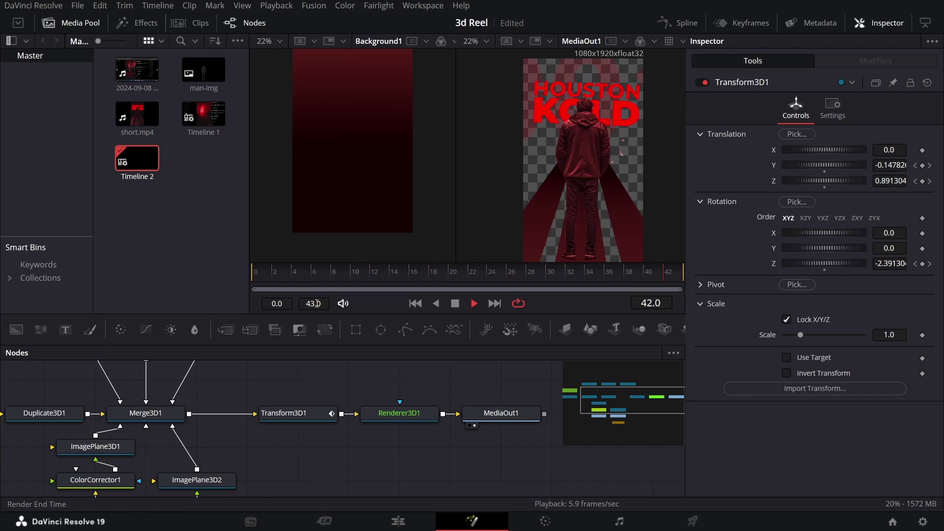
key("space")
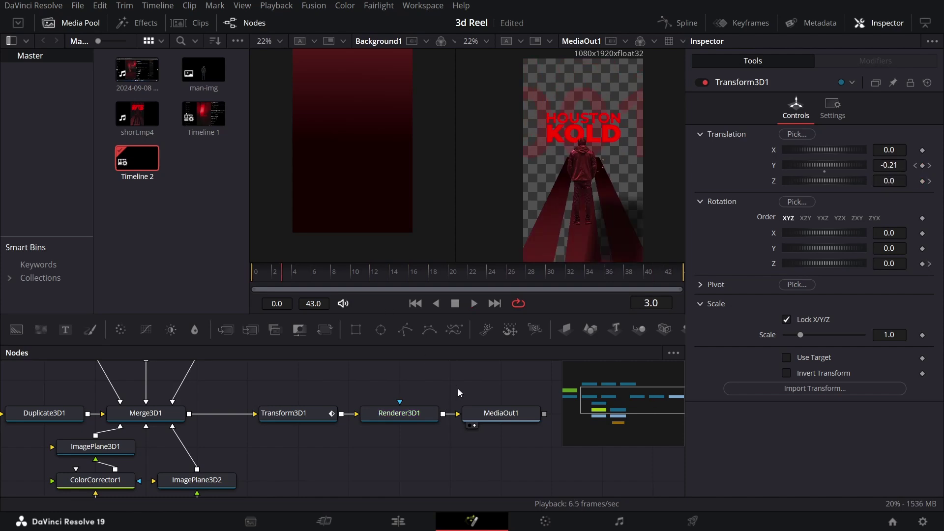
- Check the composition clip on the Edit page, and return to its Fusion nodes with Transform3D1 selected
key("shift+4")
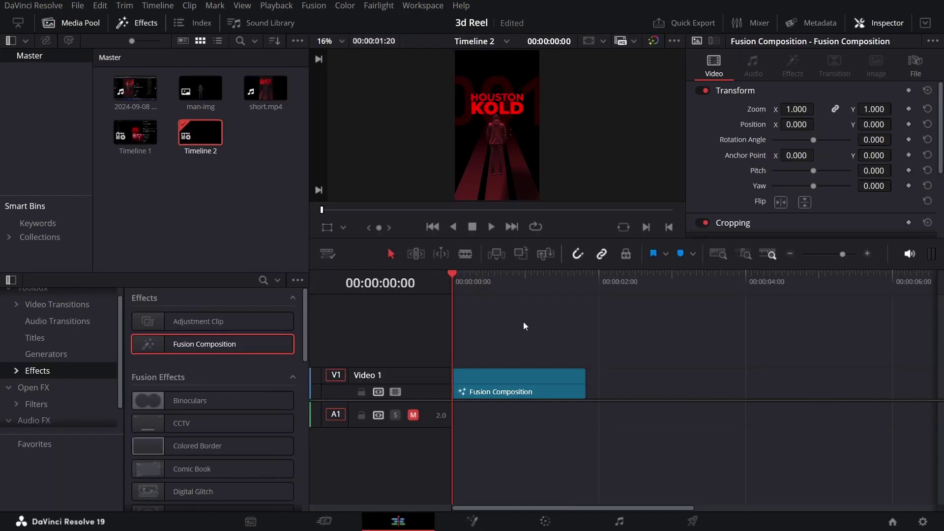
right_click(522, 380)
left_click(571, 300)
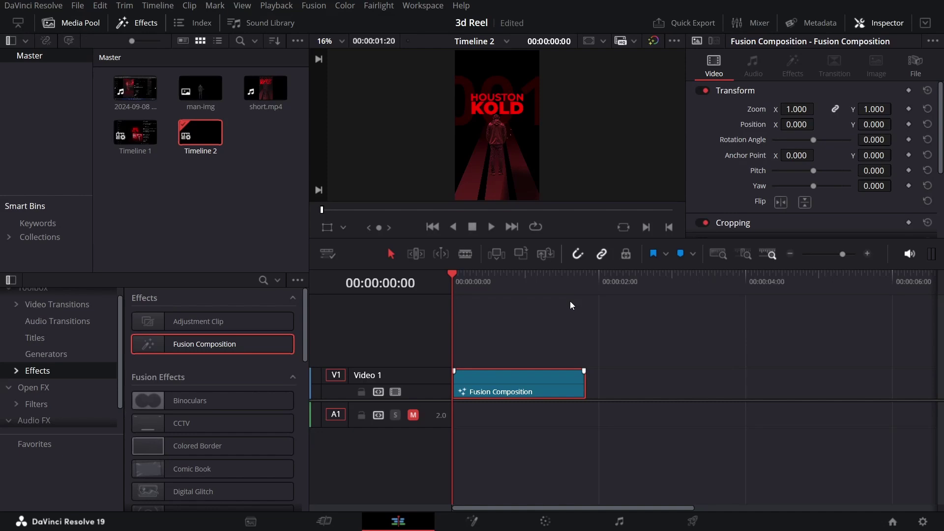
left_click(305, 419)
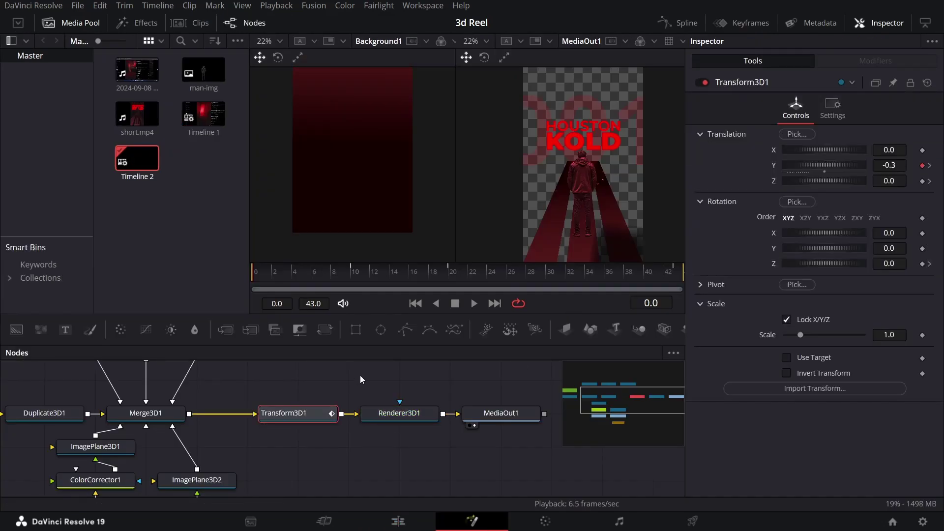
- Open the Spline editor, collapse the Text3D entries, and display only Transform3D1's Y Offset curve
left_click(686, 24)
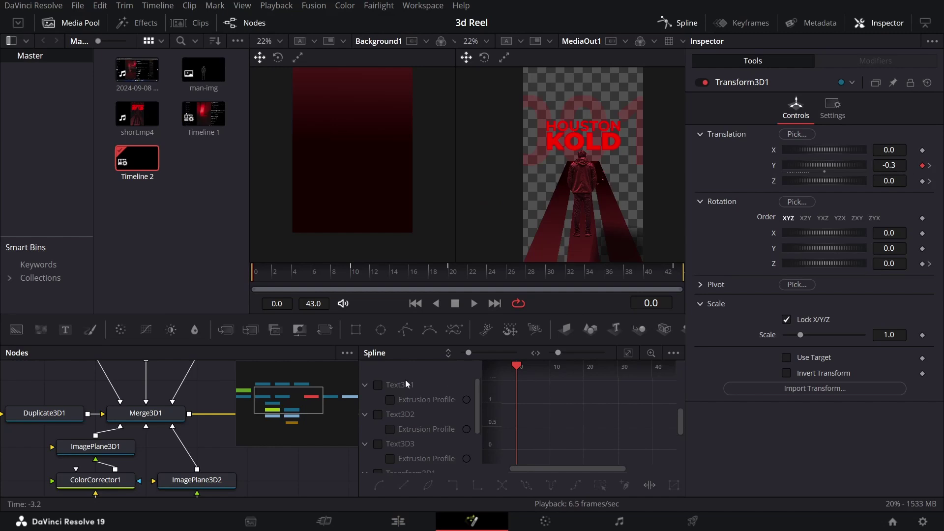
left_click(364, 384)
left_click(364, 399)
left_click(364, 414)
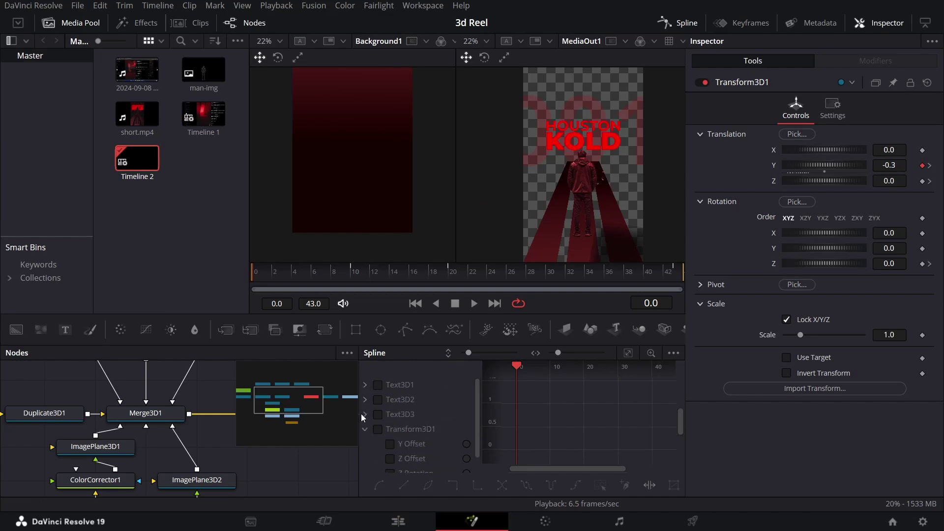
left_click(378, 430)
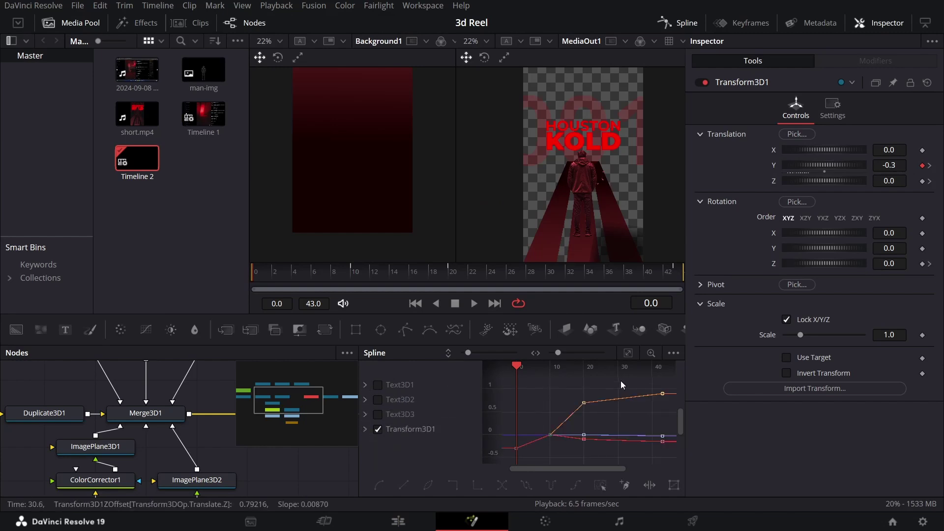
left_click(364, 428)
left_click(392, 457)
left_click(391, 445)
- Smooth the Y Offset curve at the frame 0 and frame 10 keyframes, and lengthen the frame 0 keyframe's outgoing handle
left_click_drag(559, 468, 521, 465)
scroll(541, 432, "up", 2)
left_click_drag(541, 432, 569, 390)
left_click_drag(522, 443, 621, 423)
key("Delete")
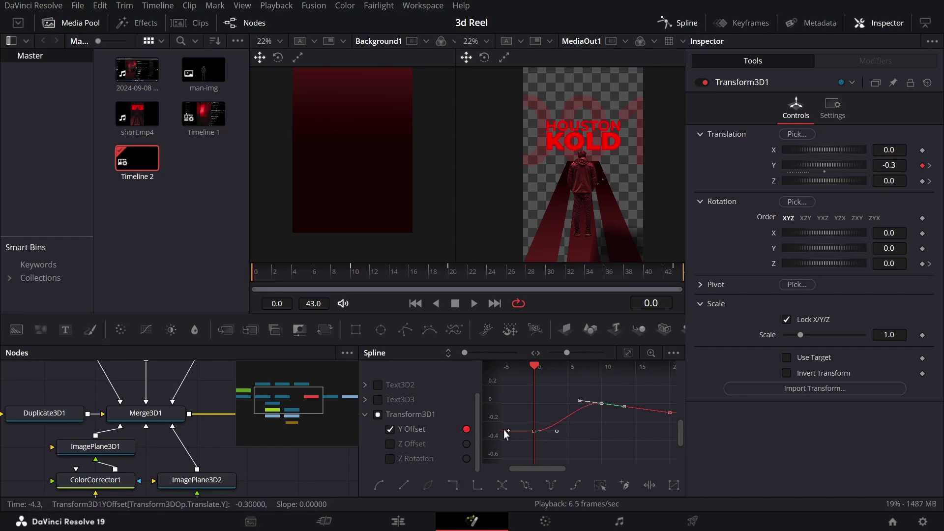
left_click_drag(556, 431, 574, 431)
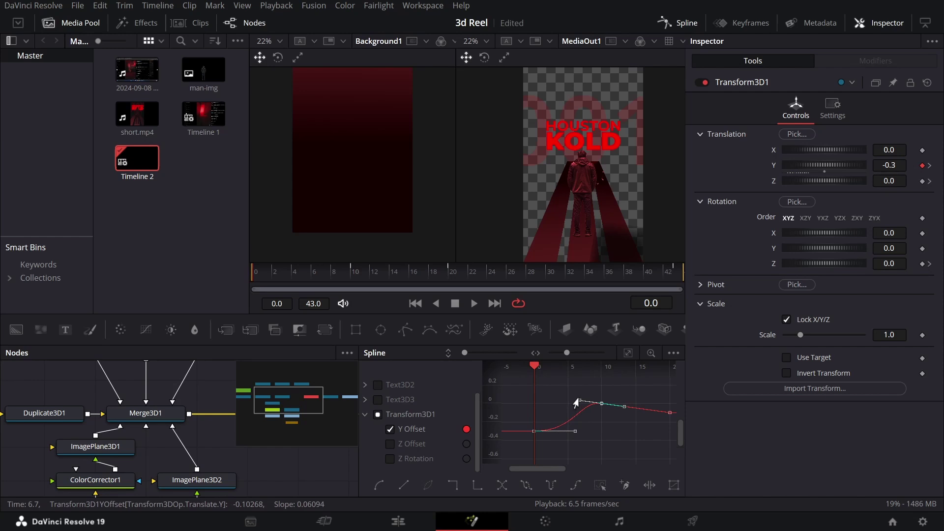
left_click(626, 433)
- Play a few frames, smooth the Y Offset curve's keyframe at frame 20, and scrub to frame 18
key("space")
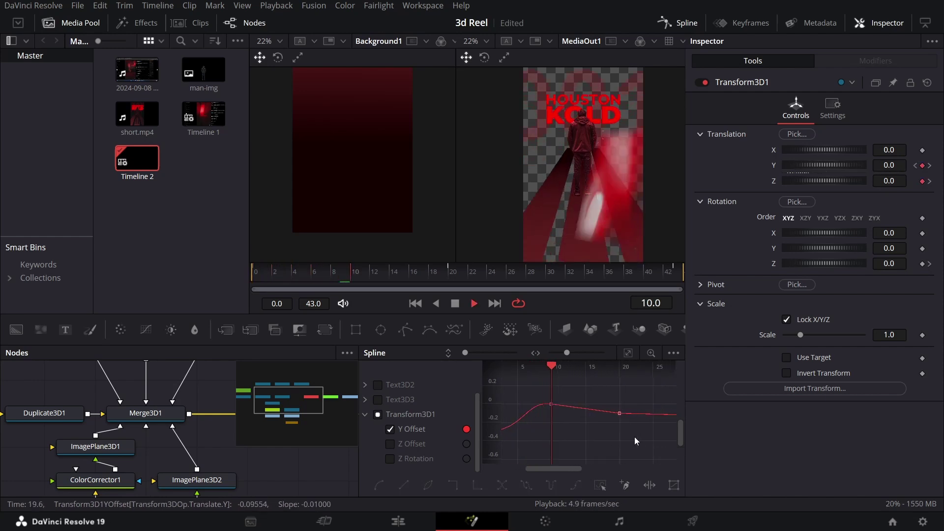
key("space")
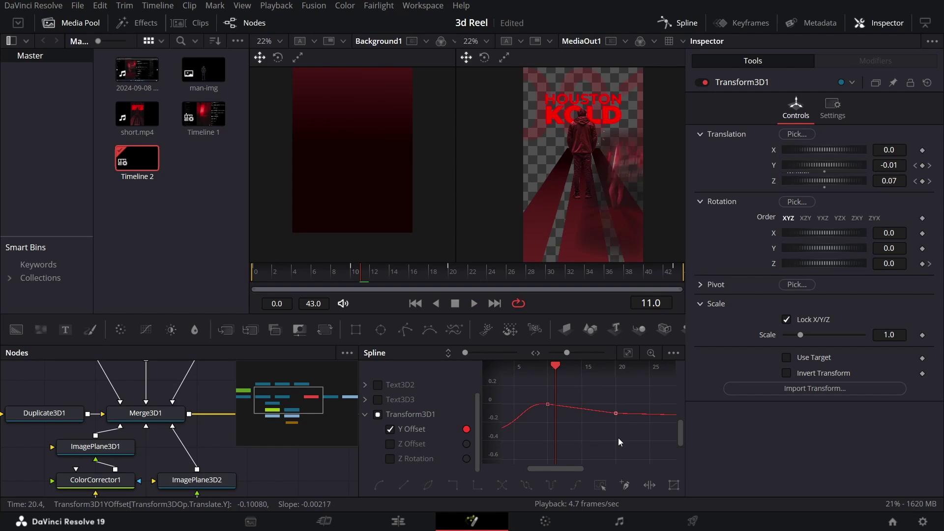
left_click_drag(631, 433, 590, 384)
scroll(600, 435, "down", 3)
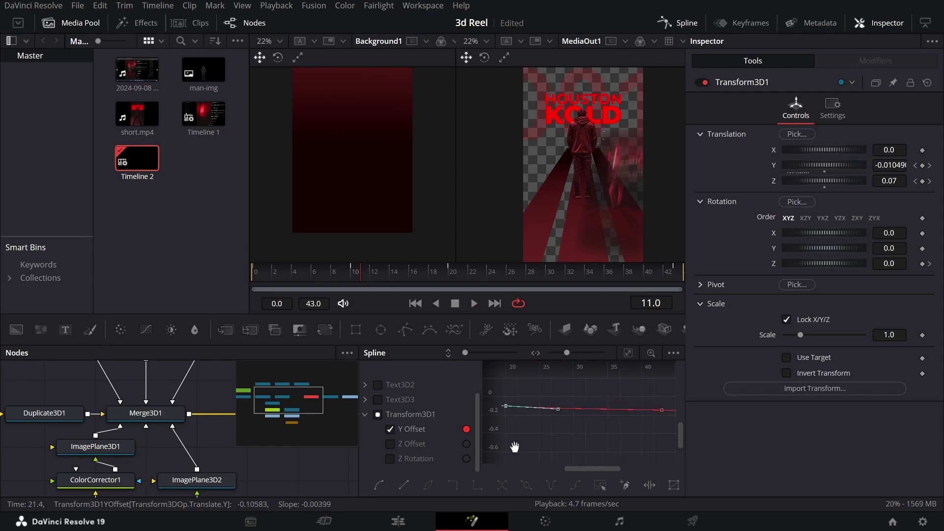
left_click_drag(359, 271, 432, 286)
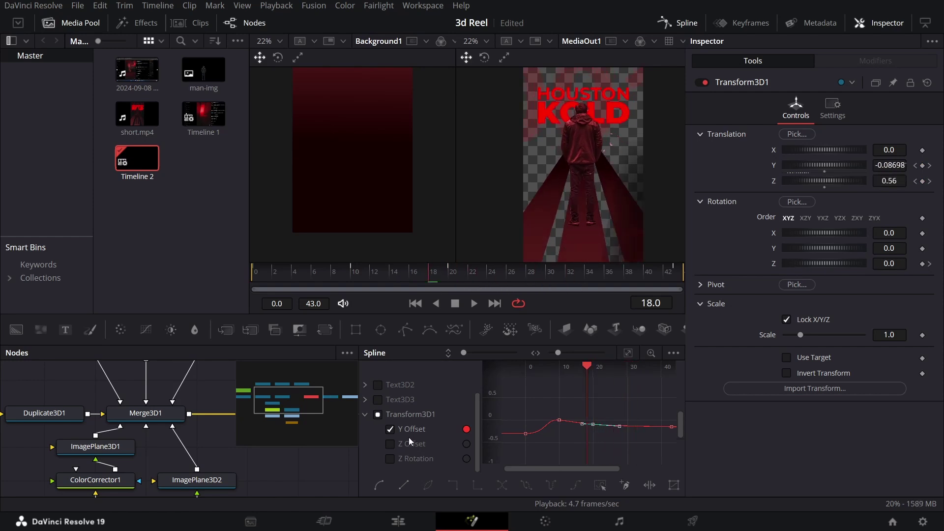
- Display only the Z Offset curve, and smooth its keyframes at frames 10 and 20
left_click(390, 443)
left_click(391, 428)
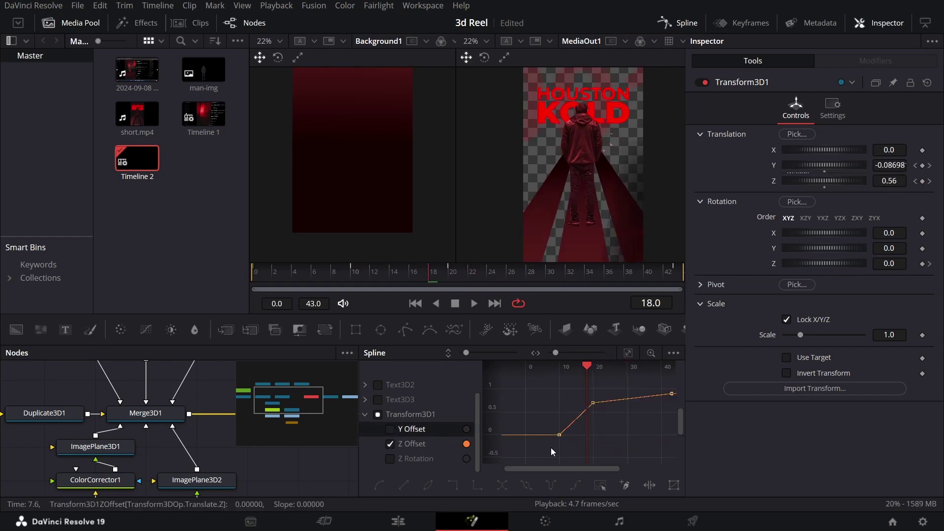
left_click_drag(607, 385, 607, 384)
key("shift+s")
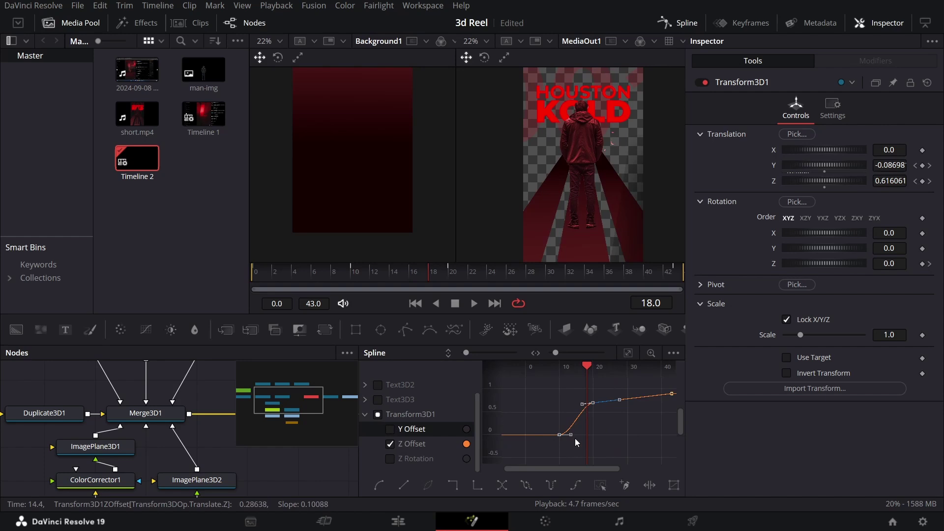
- Lengthen the outgoing handle of the Z Offset curve's frame 10 keyframe and smooth the curve's final keyframe
left_click_drag(570, 436, 585, 435)
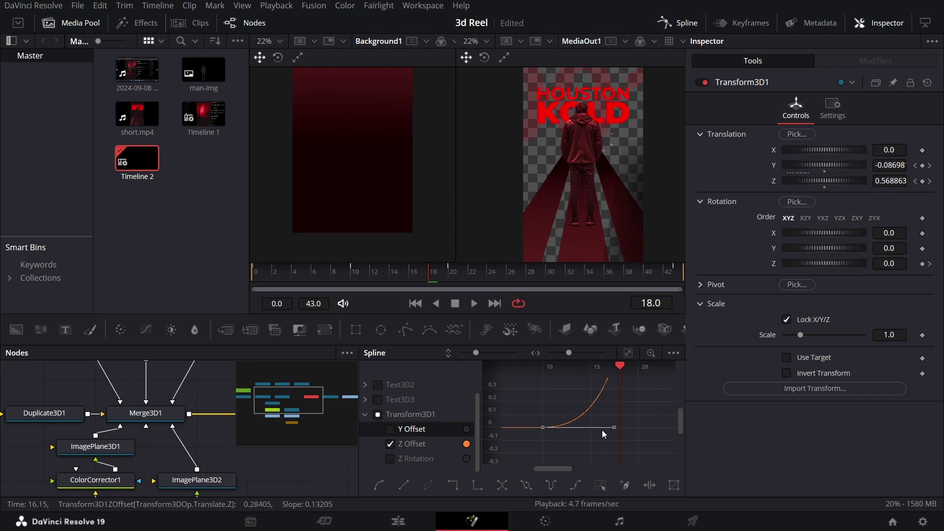
left_click_drag(595, 445, 568, 451)
scroll(597, 445, "up", 3)
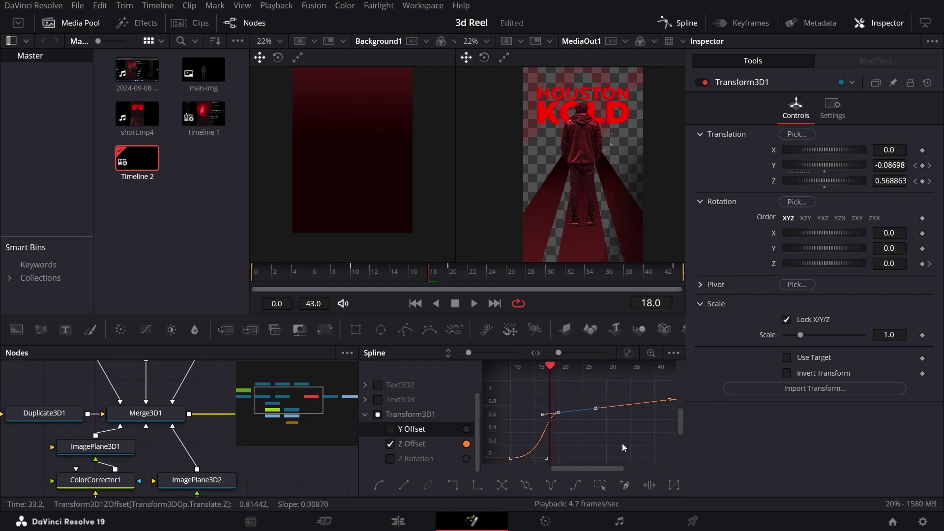
left_click_drag(544, 432, 581, 427)
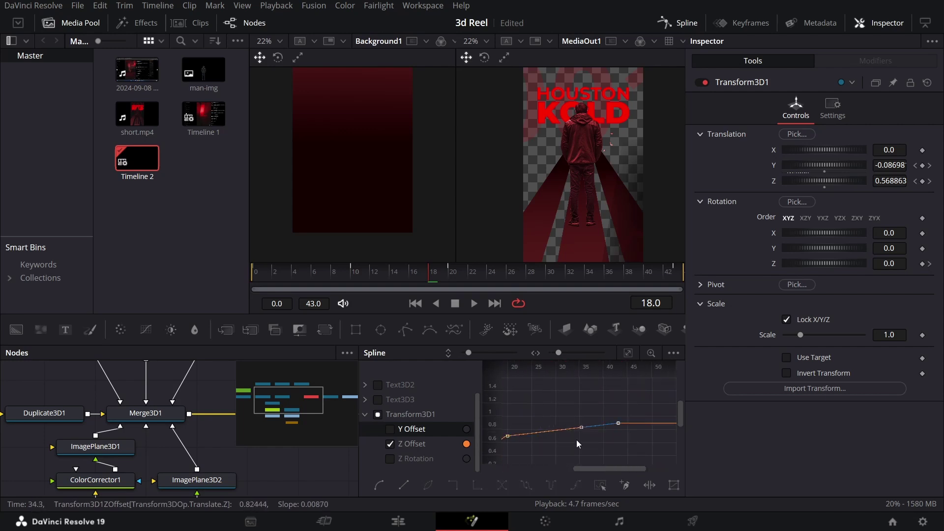
scroll(615, 436, "down", 4)
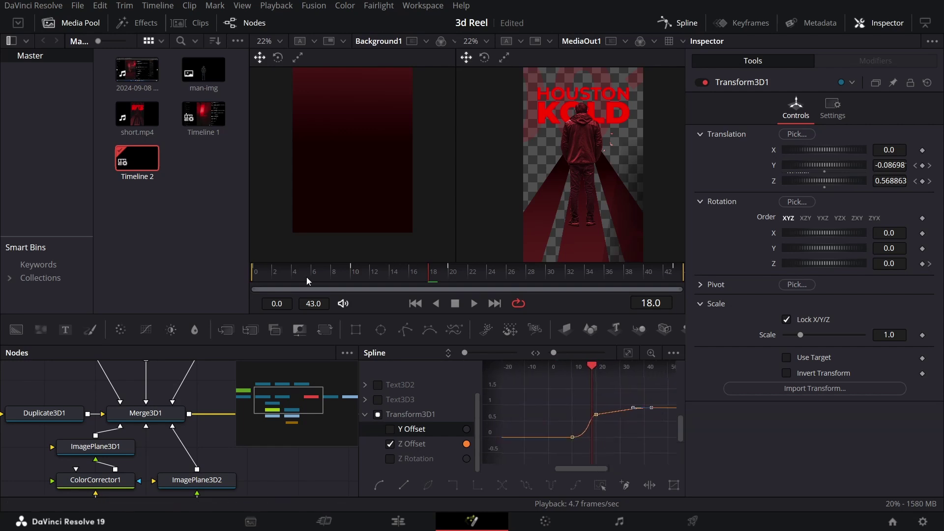
- Play the animation from the first frame to check the Z Offset easing
left_click(258, 279)
key("space")
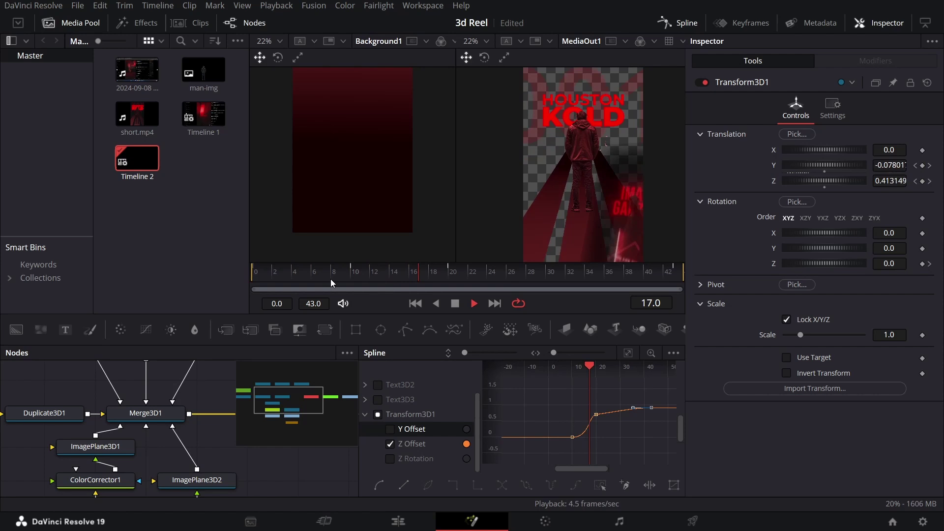
key("space")
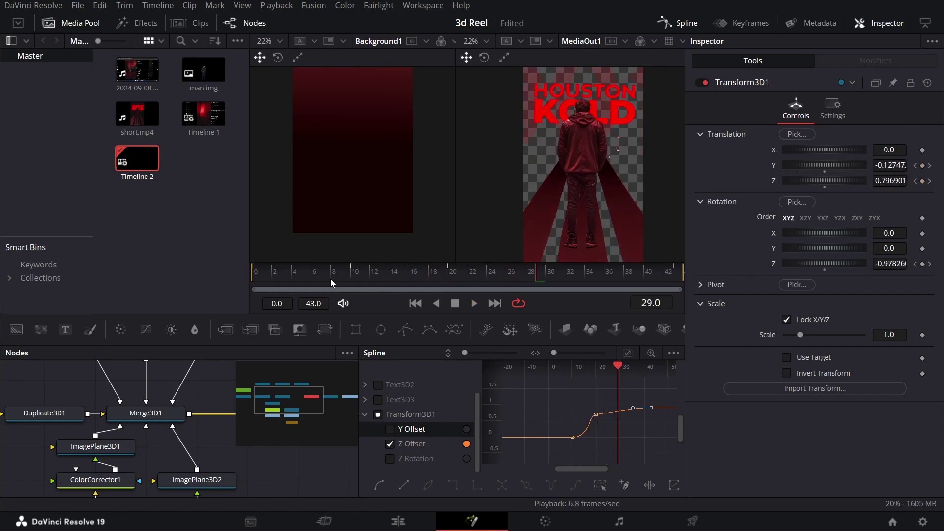
- Display only Transform3D1's Z Rotation curve, fit it in the graph, and smooth its keyframes
left_click(390, 459)
left_click(390, 443)
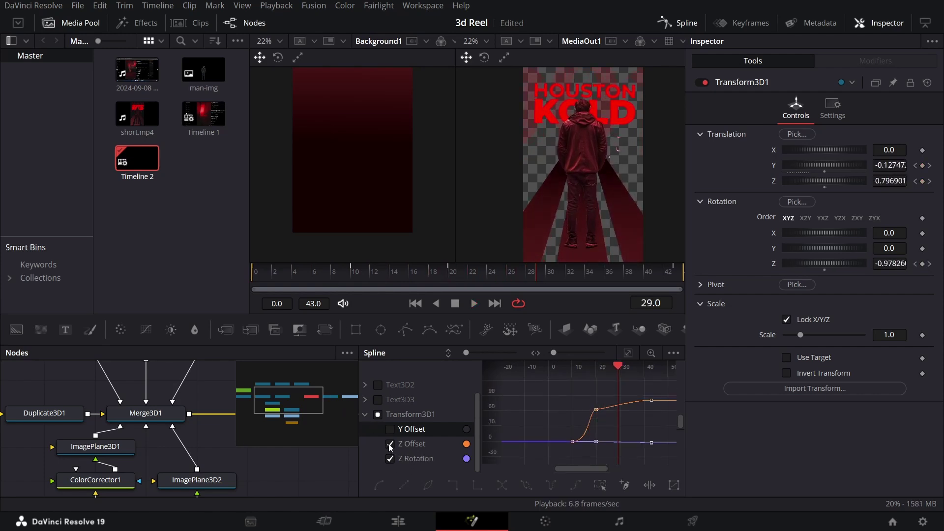
left_click(628, 353)
scroll(604, 409, "down", 2)
left_click_drag(547, 436, 639, 379)
key("s")
left_click_drag(593, 401, 608, 401)
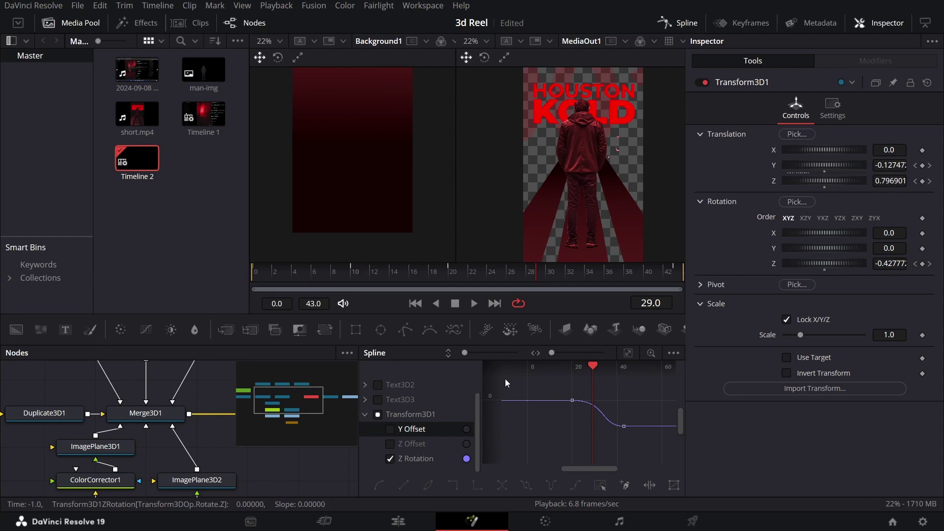
- Play the animation to check the eased Z Rotation
left_click_drag(356, 273, 479, 278)
key("space")
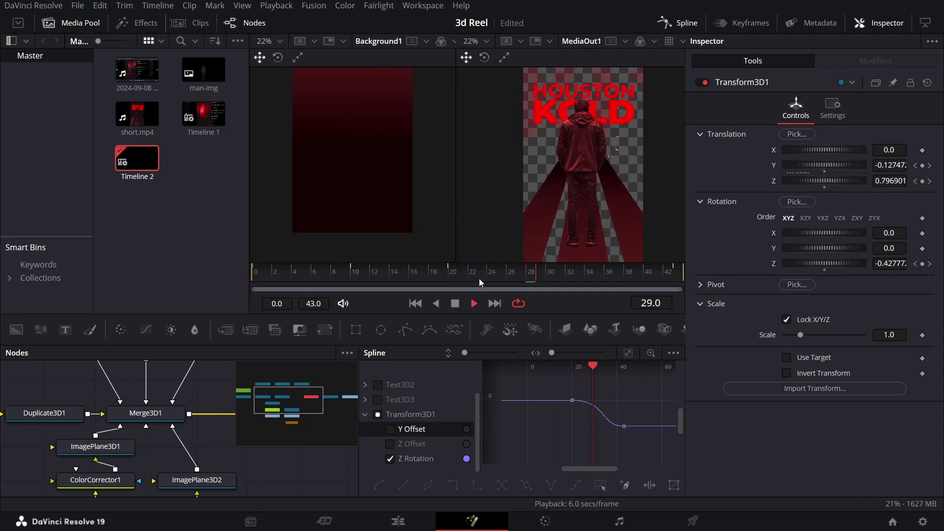
key("space")
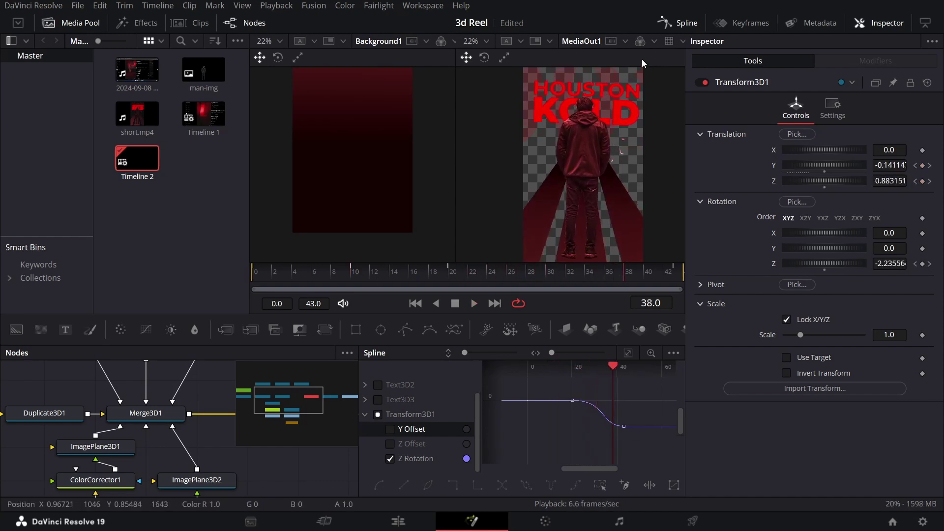
- Close the Spline editor and insert a Brightness Contrast node between Renderer3D1 and MediaOut1
key("shift+F8")
left_click(524, 383)
left_click_drag(365, 393, 503, 406)
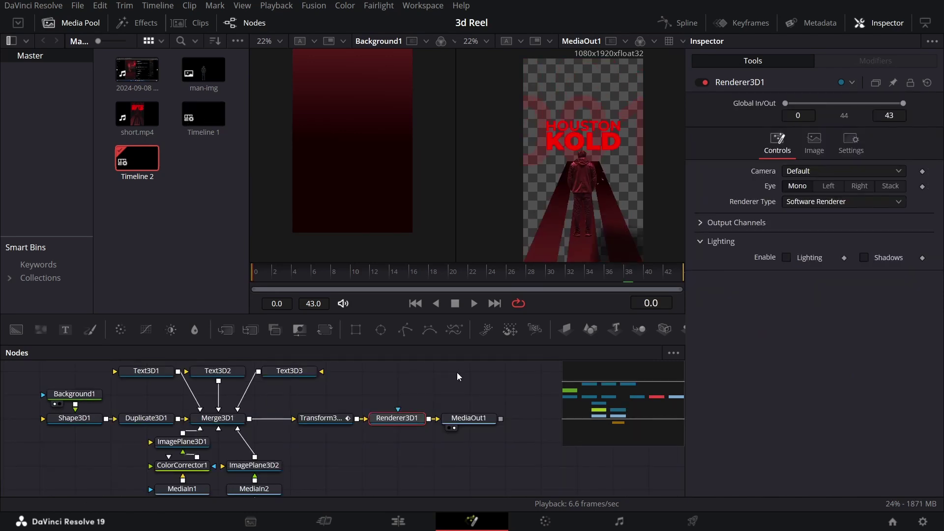
left_click_drag(471, 420, 541, 420)
left_click_drag(455, 383, 334, 412)
left_click(293, 450)
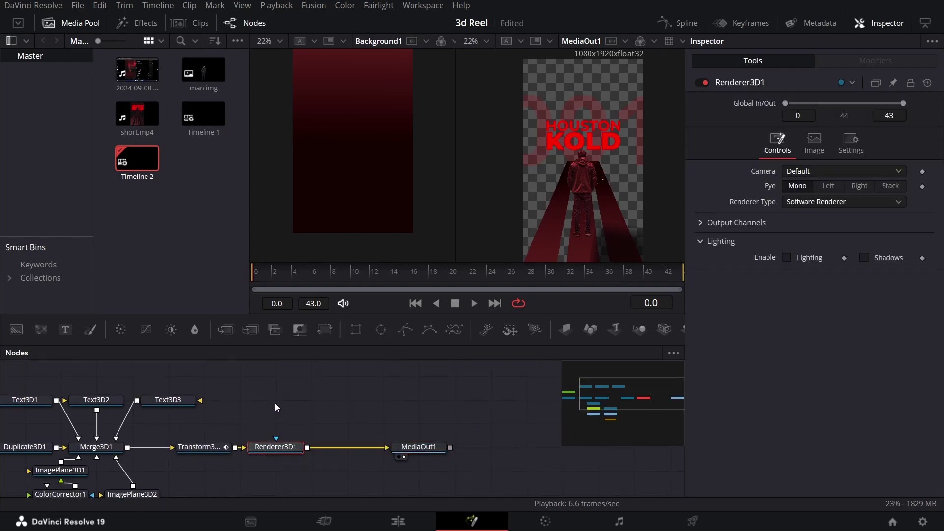
left_click(175, 333)
mouse_move(367, 450)
left_mouse_down()
mouse_move(367, 426)
mouse_move(364, 454)
left_mouse_up()
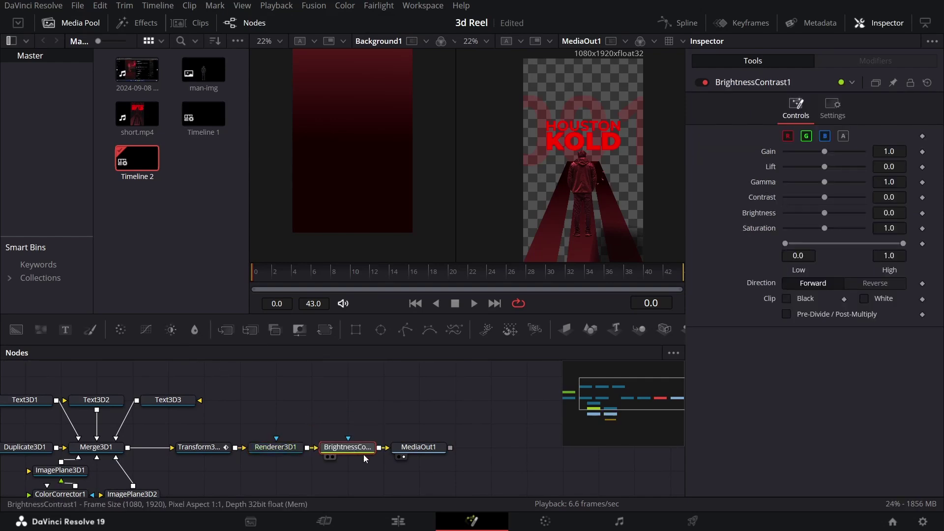
- Apply a Shake modifier to BrightnessContrast1's Lift and set the shake's maximum to 0.1
right_click(925, 171)
mouse_move(901, 217)
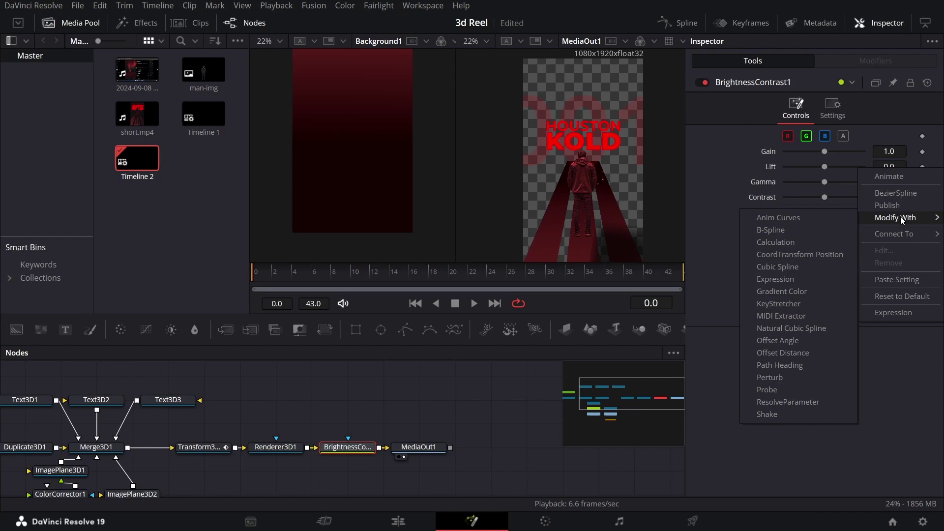
left_click(776, 415)
left_click(885, 63)
left_click(899, 168)
key("Tab")
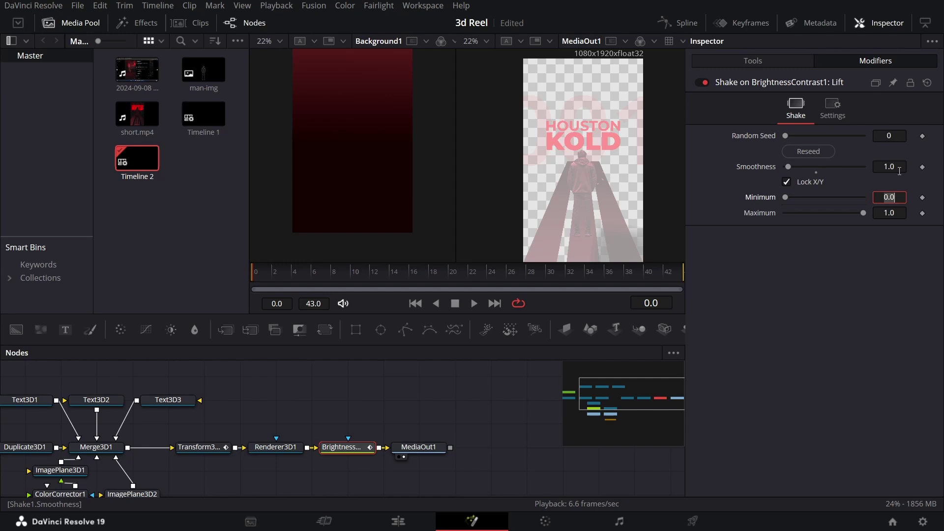
key("Tab")
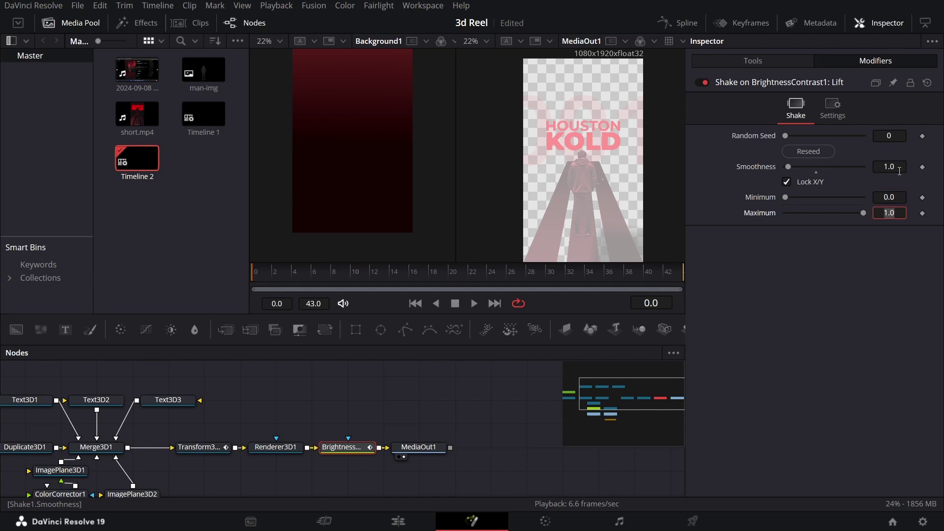
type("0.1")
key("Tab")
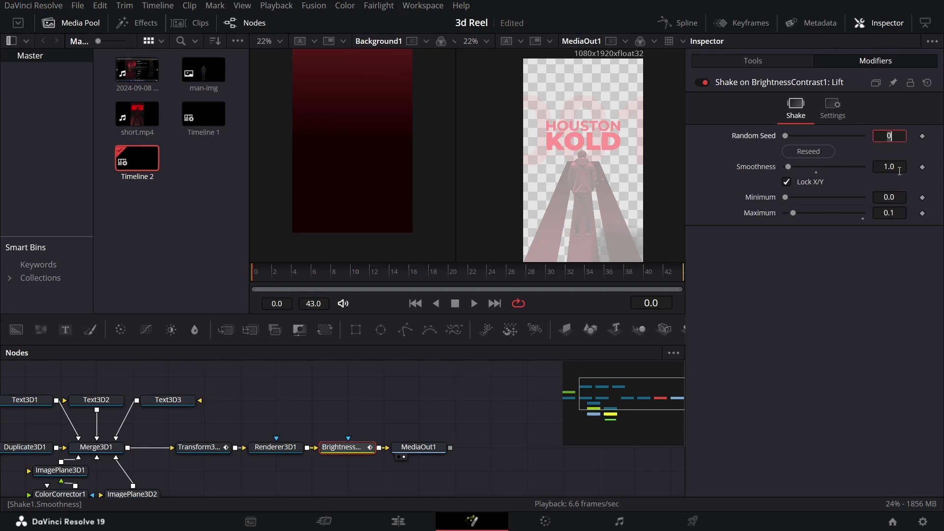
- Play the composition to check the flickering Lift effect
left_click(468, 394)
key("space")
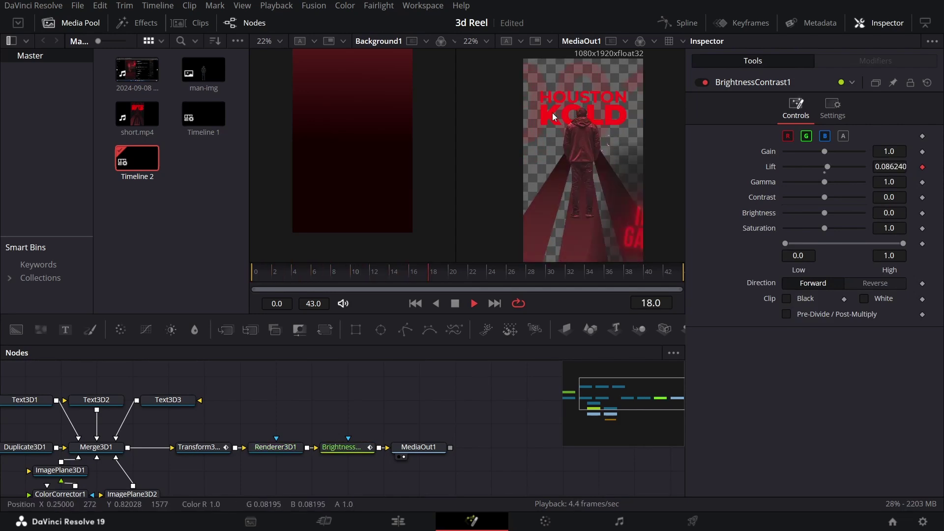
key("space")
- Switch to the Edit page and duplicate the Fusion Composition clip further along Video 1, starting at 00:00:02:12
left_click(399, 522)
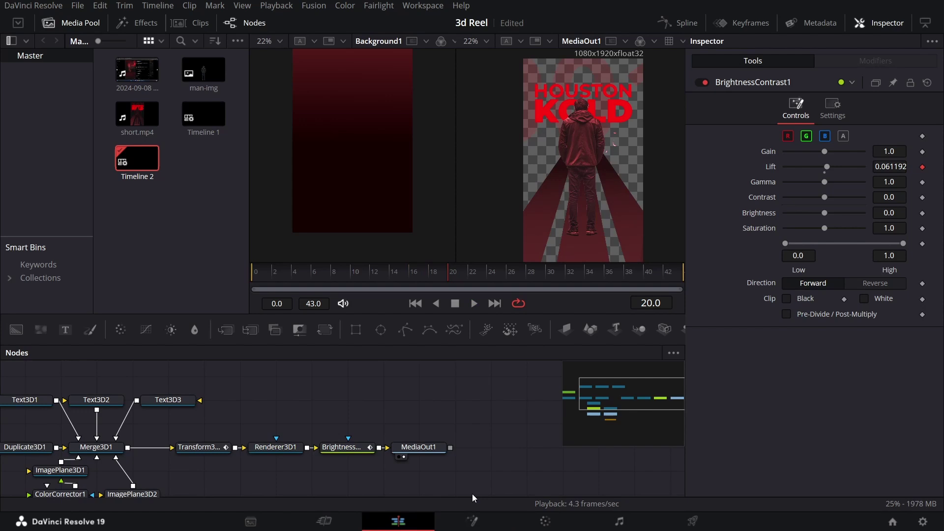
left_click_drag(503, 286, 568, 299)
left_click(634, 332)
key("Home")
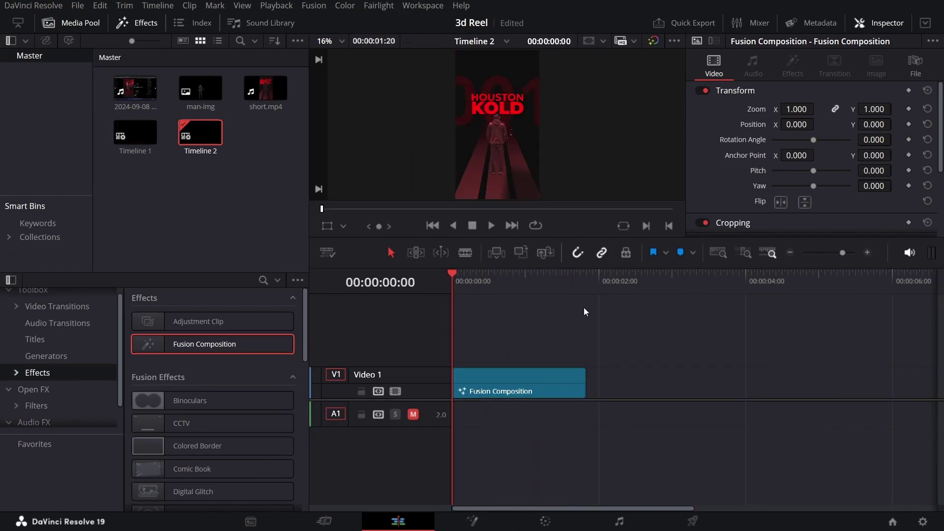
left_click_drag(503, 389, 688, 388)
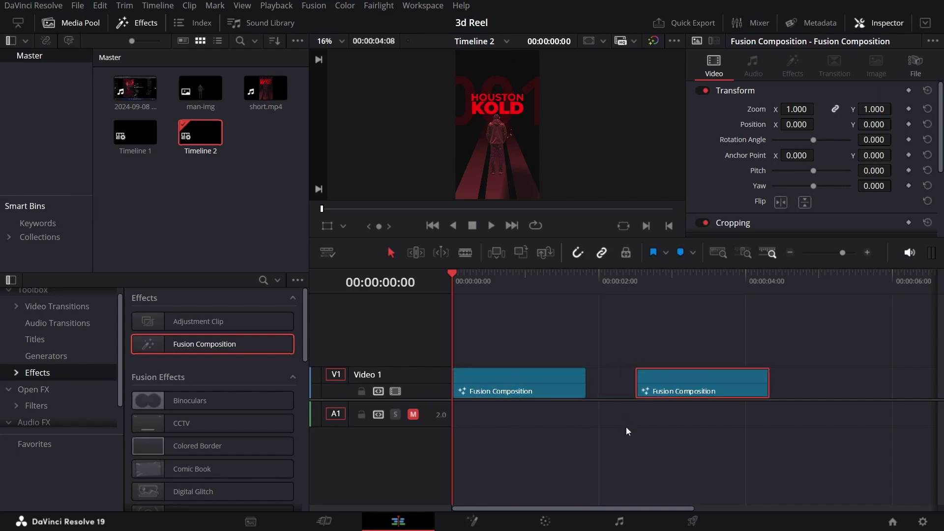
- Move the playhead to 00:00:02:12 and stack two more copies of the duplicated clip on Video 2 and Video 3
left_click(644, 281)
left_click(640, 286)
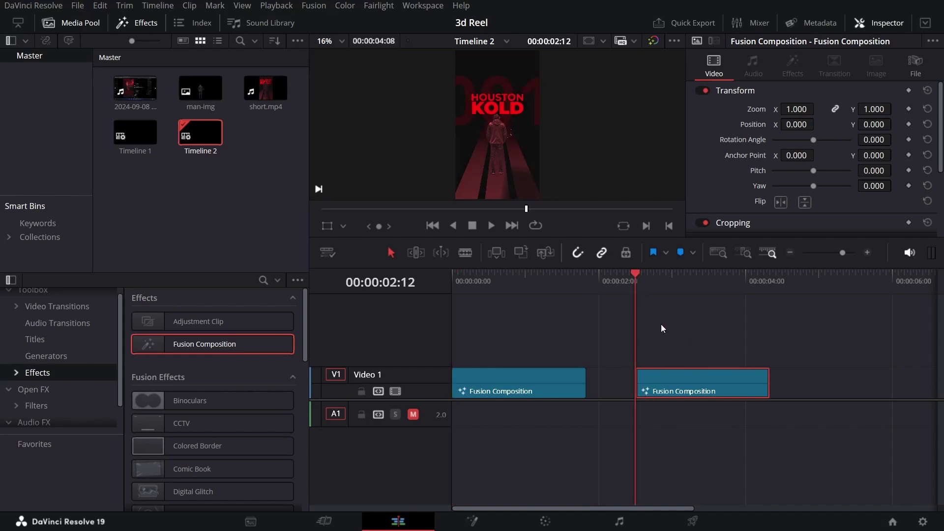
scroll(662, 323, "right", 2)
scroll(625, 342, "up", 2)
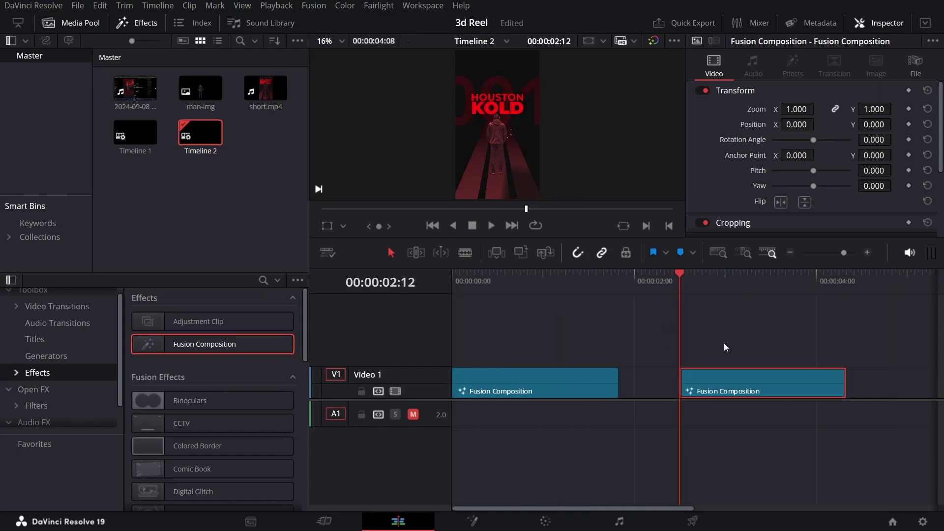
scroll(724, 343, "right", 2)
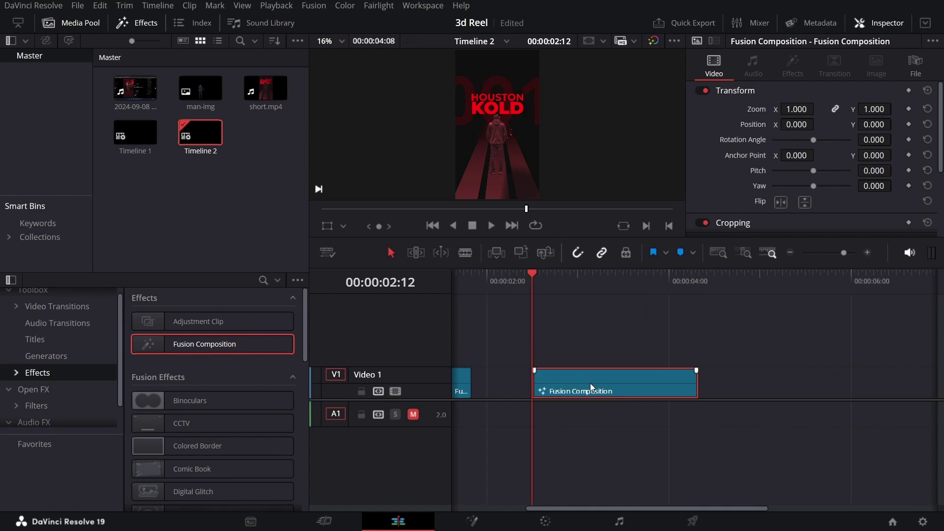
left_click_drag(591, 382, 578, 322)
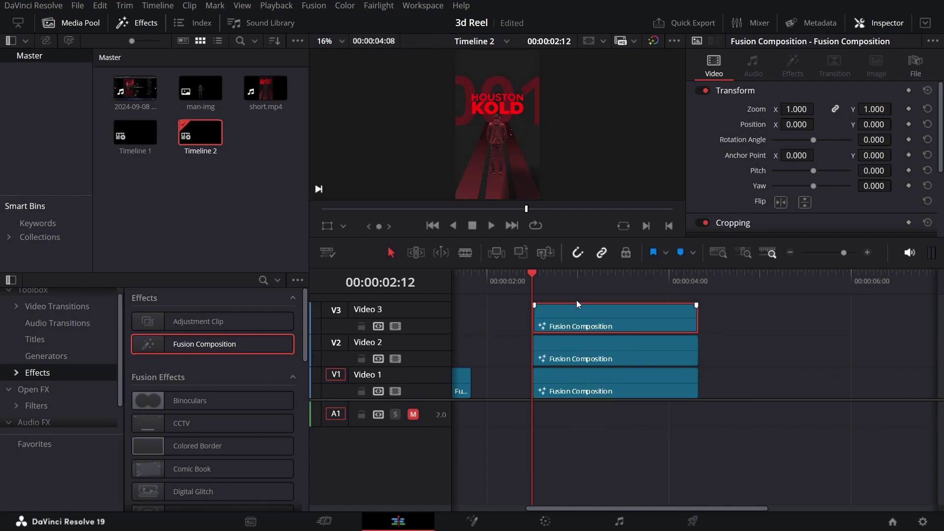
left_click_drag(588, 423, 615, 322)
left_click(763, 353)
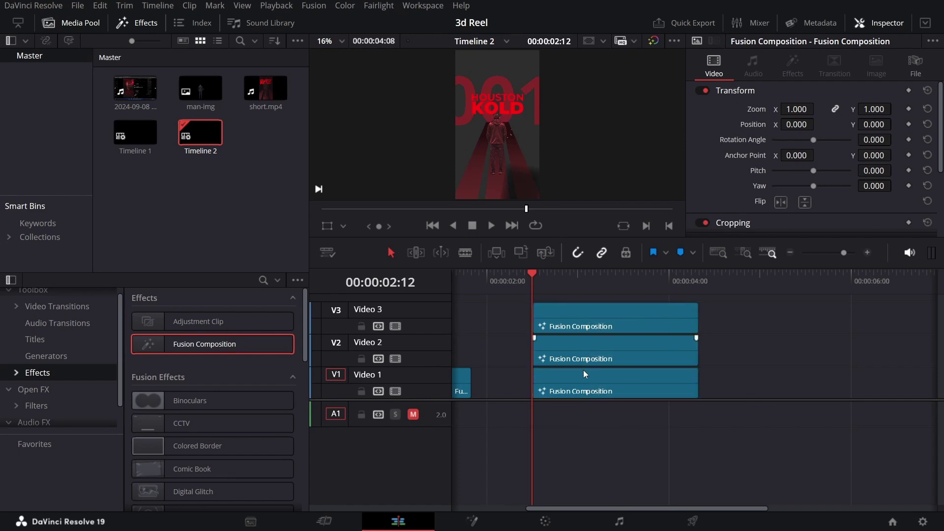
- Open the duplicated clip on Video 1 in Fusion and delete its three Text3D nodes
right_click(584, 387)
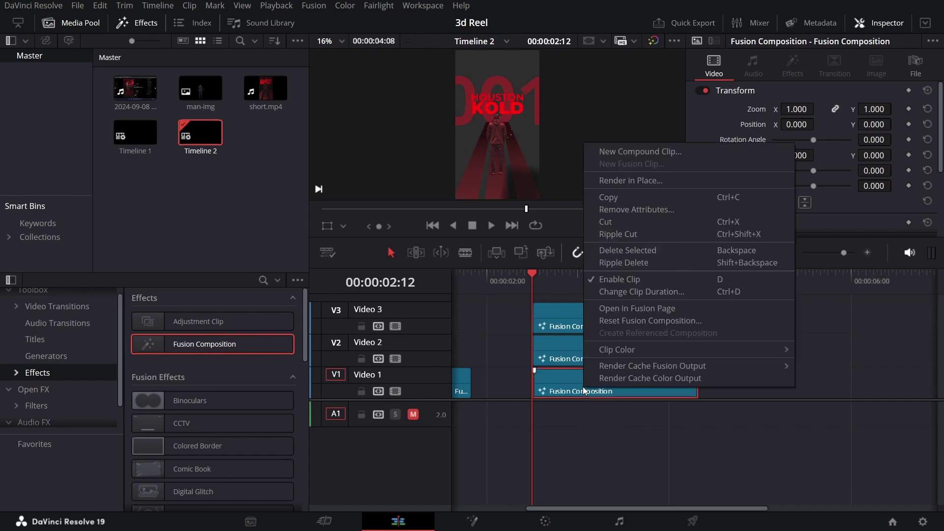
left_click(622, 305)
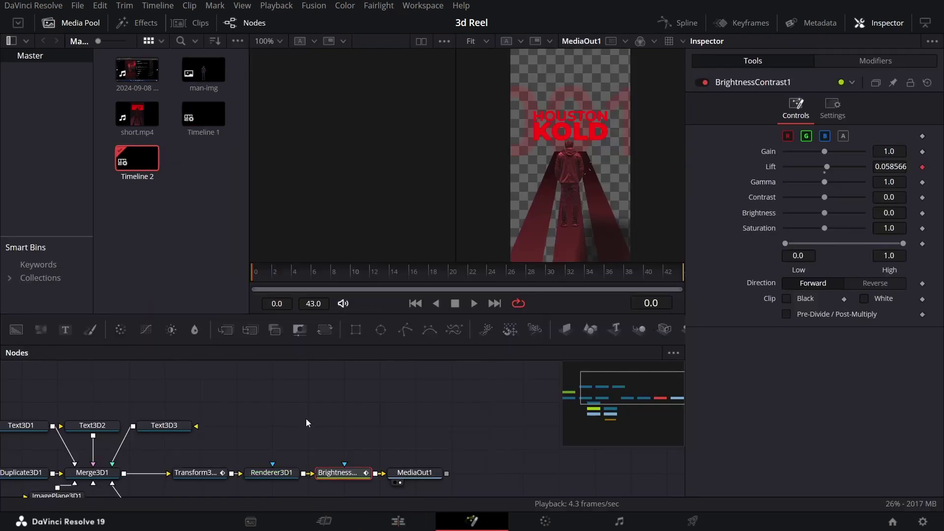
left_click_drag(525, 404, 508, 396)
left_click_drag(204, 372, 373, 415)
key("Delete")
- Delete both ImagePlane3D branches, including their media, color corrector and rectangle nodes, keeping only the floor strips
scroll(305, 443, "down", 3)
left_click_drag(223, 486, 395, 400)
key("Delete")
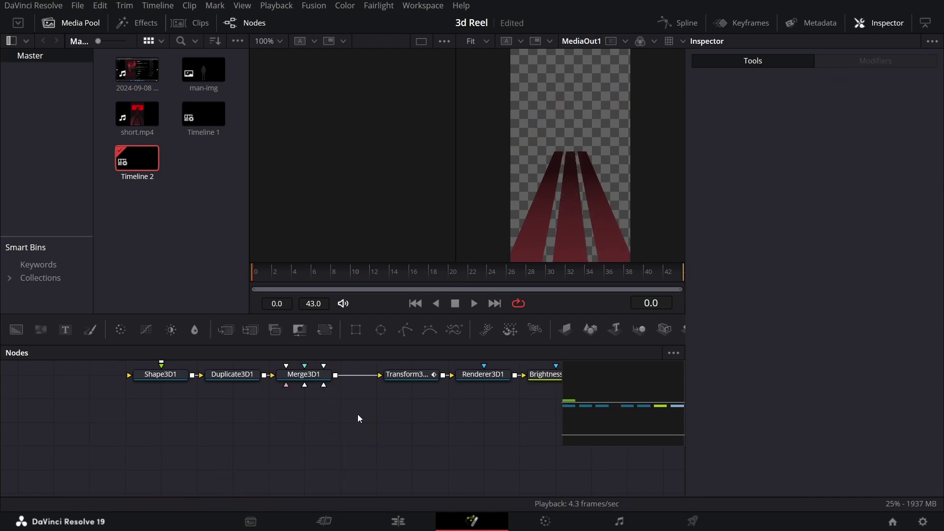
scroll(387, 426, "up", 2)
scroll(378, 429, "up", 1)
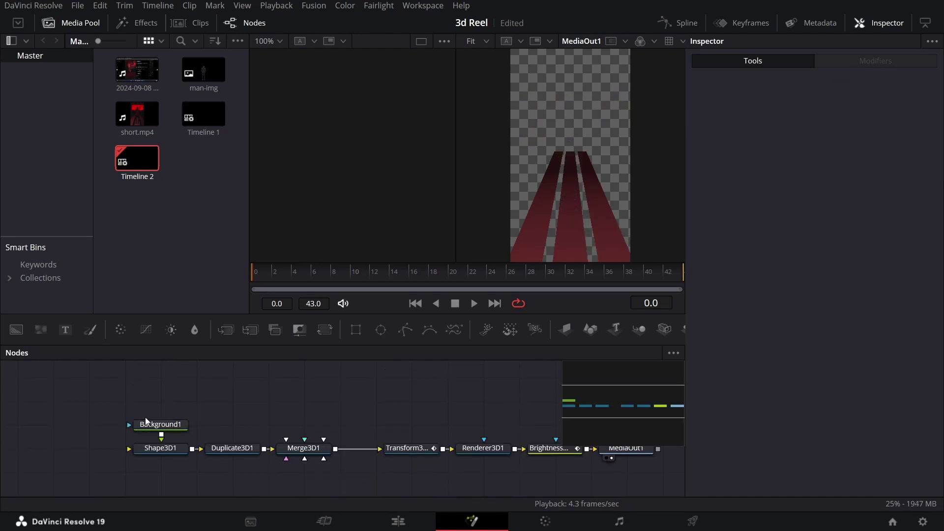
left_click_drag(278, 280, 253, 274)
left_click_drag(412, 411, 568, 469)
- Open the Video 2 copy in Fusion and delete both ImagePlane3D branches with their media, color corrector and rectangle nodes
left_click(427, 523)
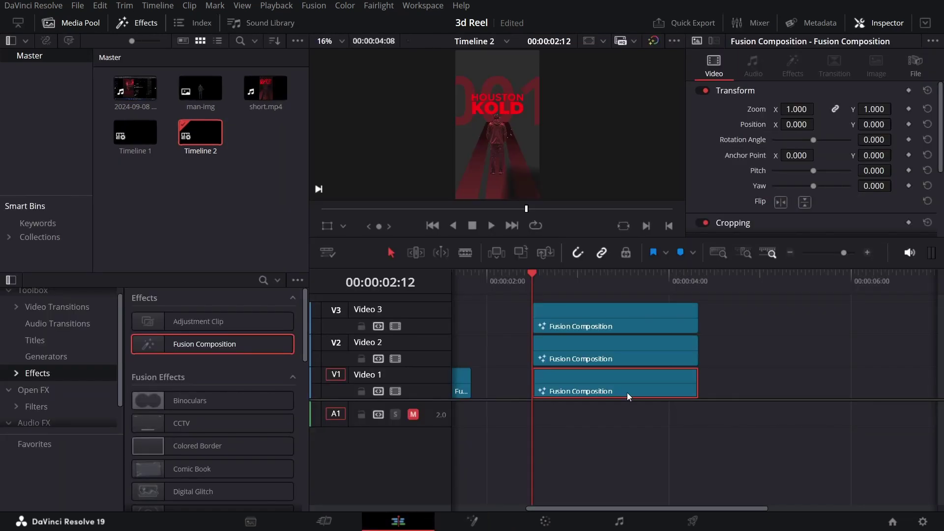
left_click(575, 352)
right_click(574, 357)
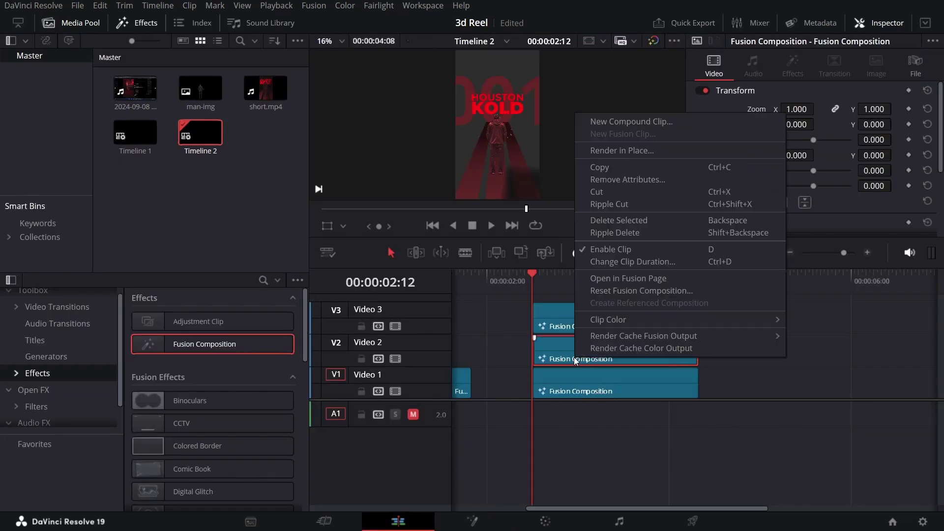
left_click(598, 391)
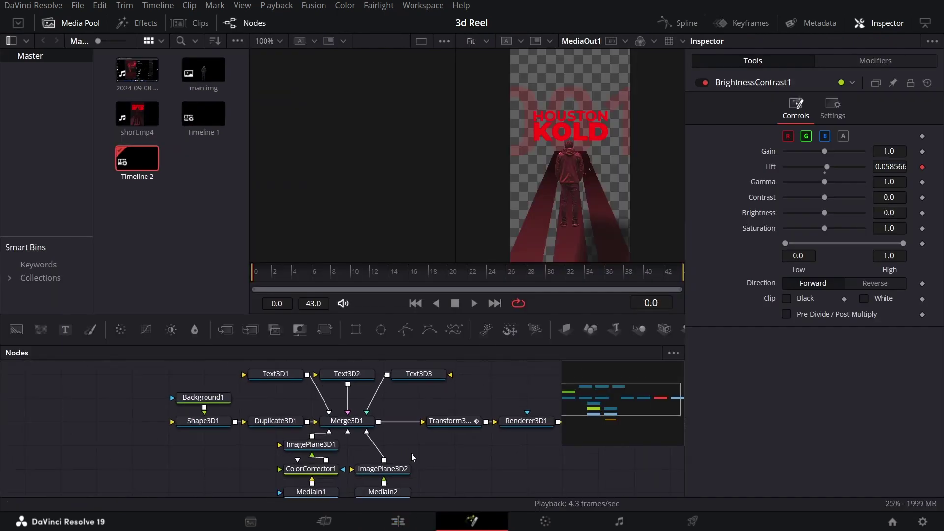
scroll(456, 478, "down", 2)
left_click_drag(499, 486, 280, 400)
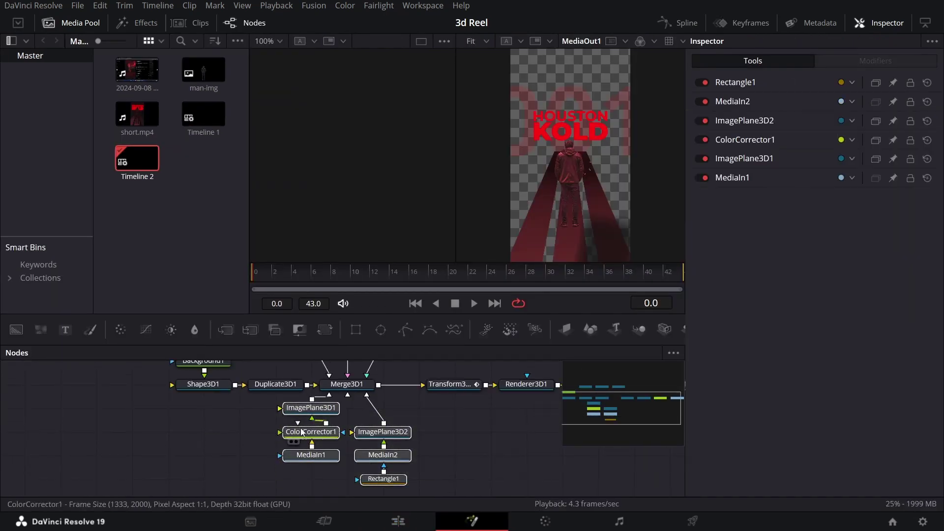
key("Delete")
scroll(393, 435, "up", 2)
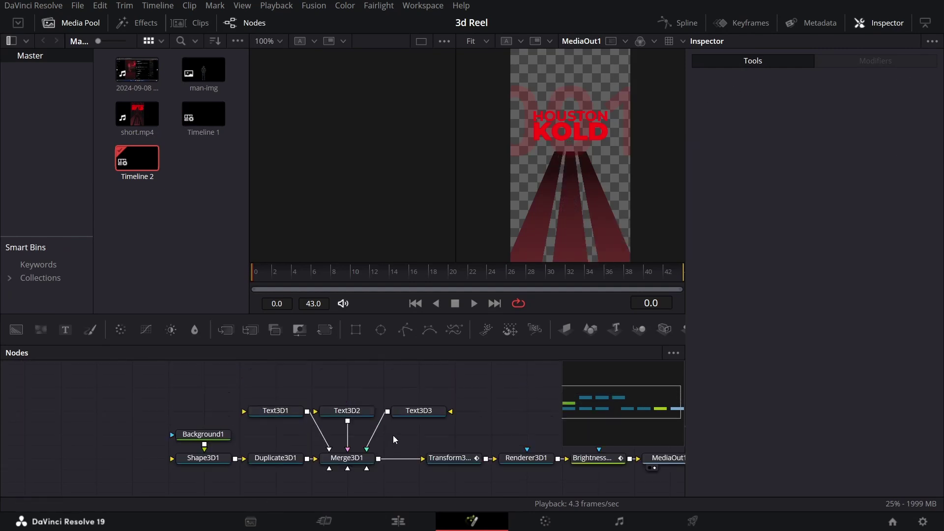
- Delete the BrightnessContrast node between Renderer3D1 and MediaOut1 in the Video 2 copy
left_click_drag(256, 380, 451, 426)
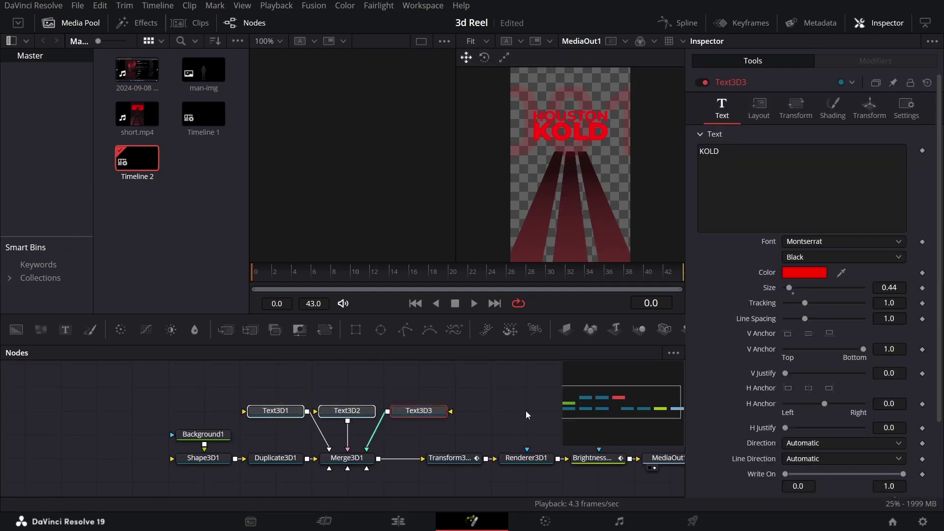
left_click(601, 467)
key("Delete")
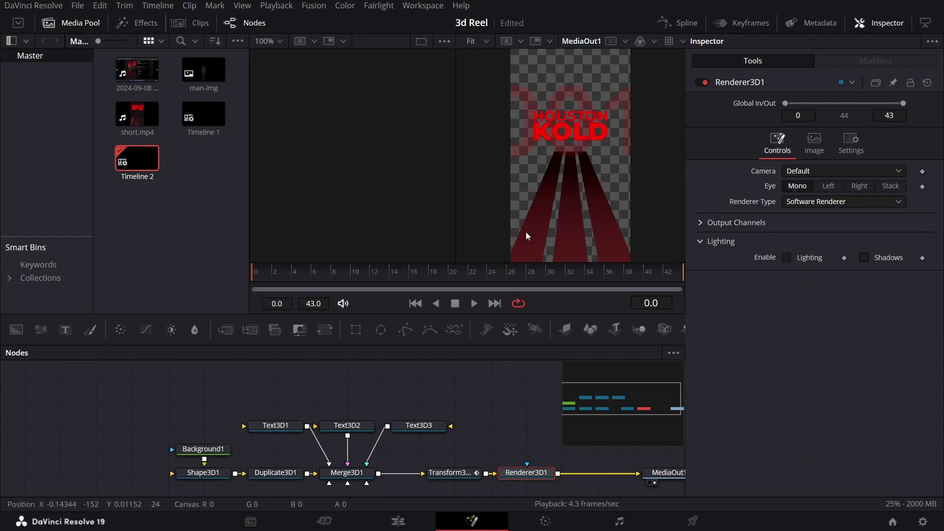
- Delete the Background1, Shape3D1 and Duplicate3D1 nodes so the Video 2 copy keeps only its text
left_click(210, 453)
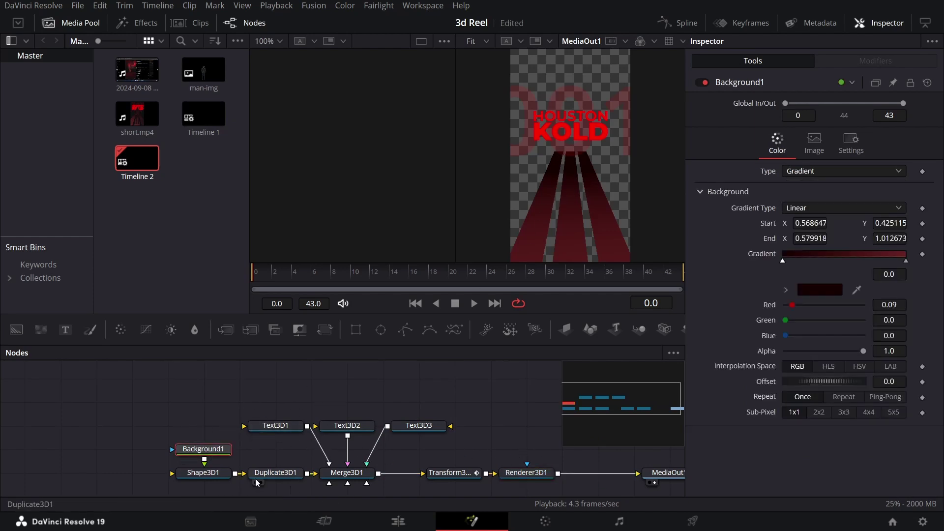
left_click(221, 473)
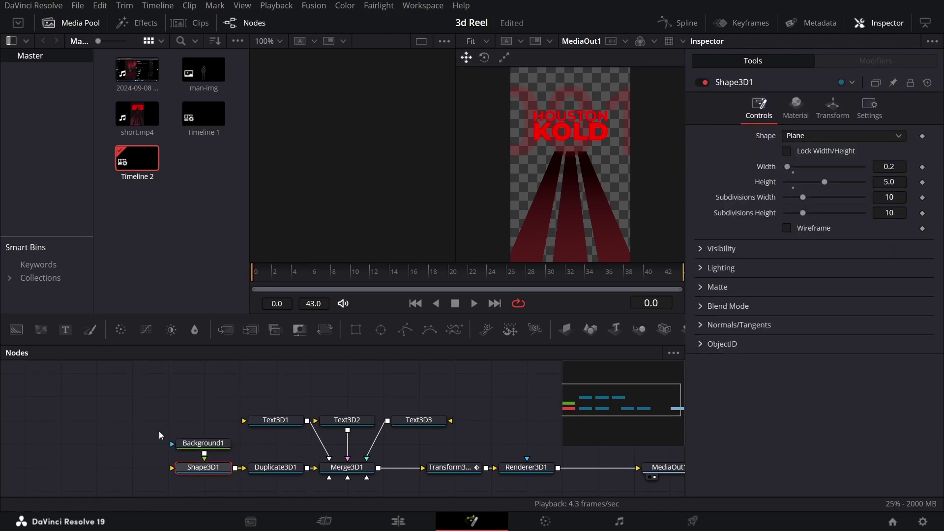
left_click_drag(164, 439, 274, 480)
key("Delete")
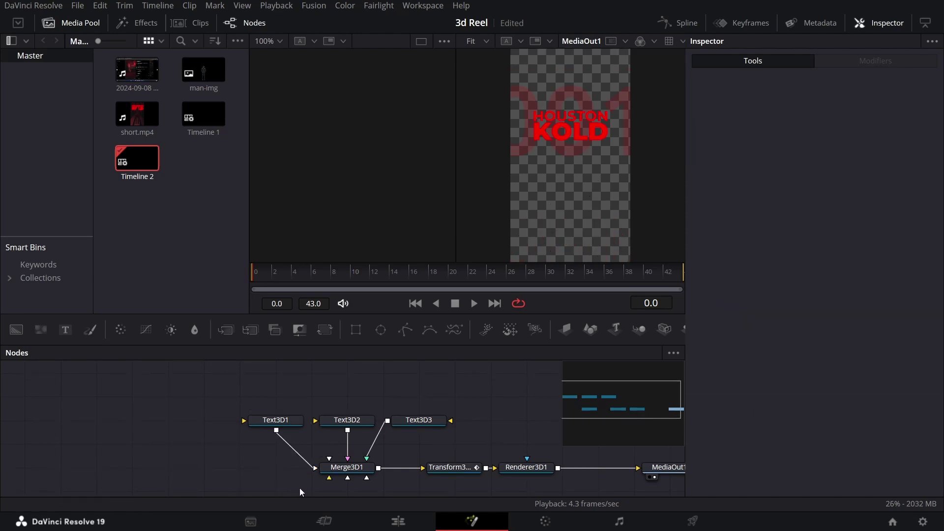
- Open the Video 3 copy in Fusion and delete its three Text3D nodes and the Background1, Shape3D1 and Duplicate3D1 floor nodes
left_click(415, 525)
left_click(574, 317)
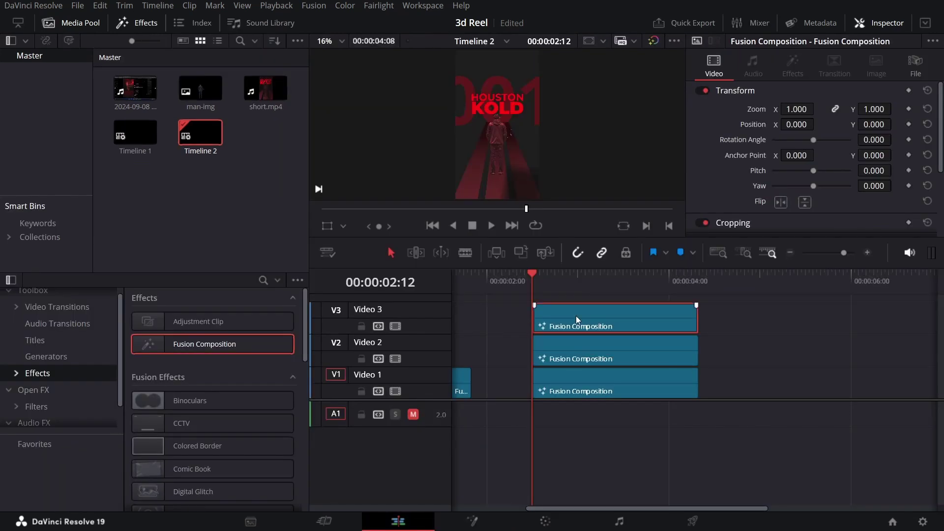
right_click(577, 316)
left_click(622, 237)
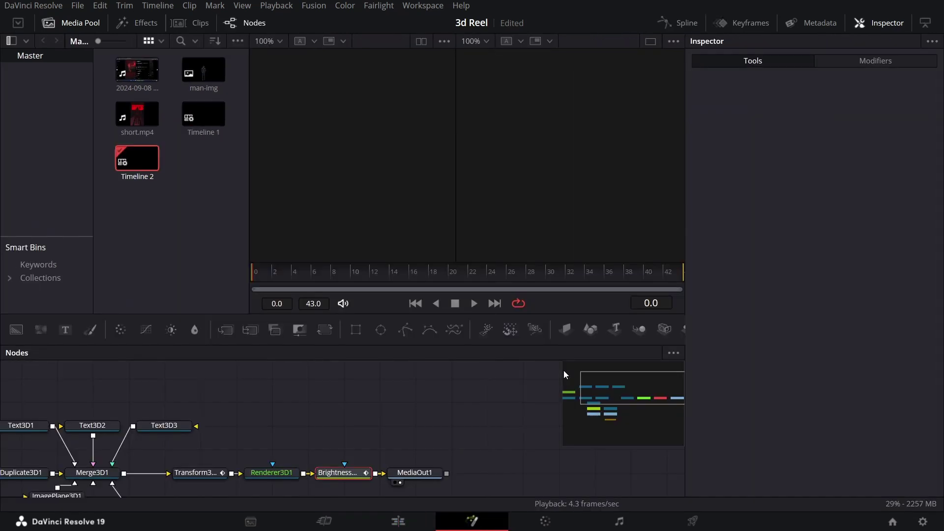
left_click_drag(266, 426, 481, 365)
scroll(322, 444, "up", 3)
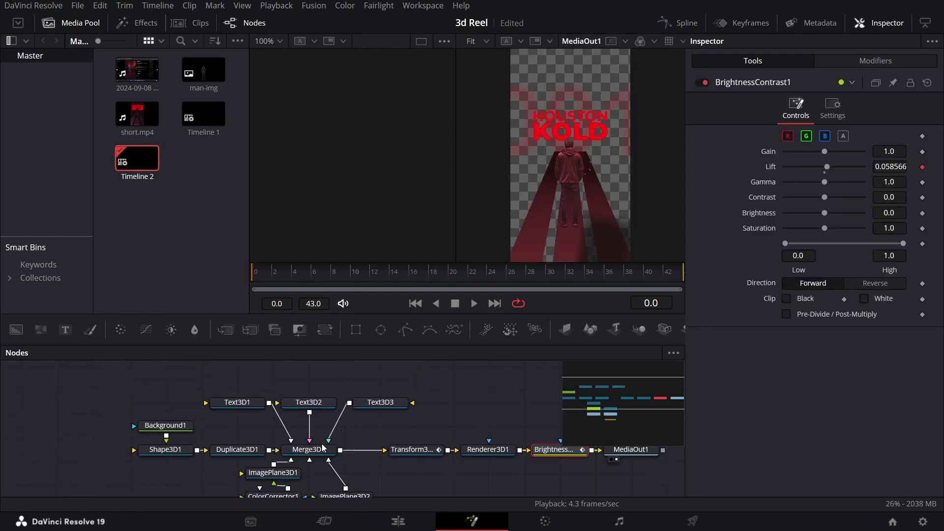
left_click_drag(229, 382, 429, 424)
left_click_drag(157, 413, 229, 465)
key("Delete")
scroll(365, 436, "down", 5)
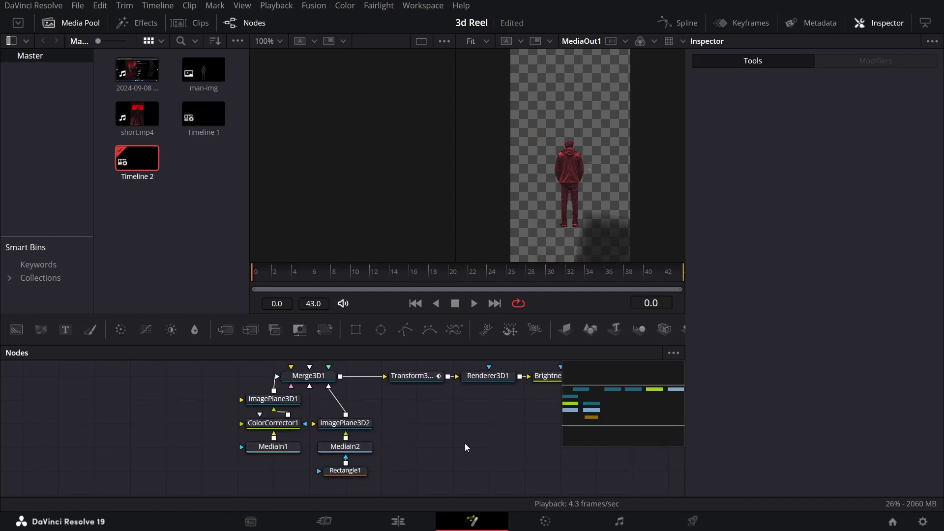
scroll(471, 457, "up", 3)
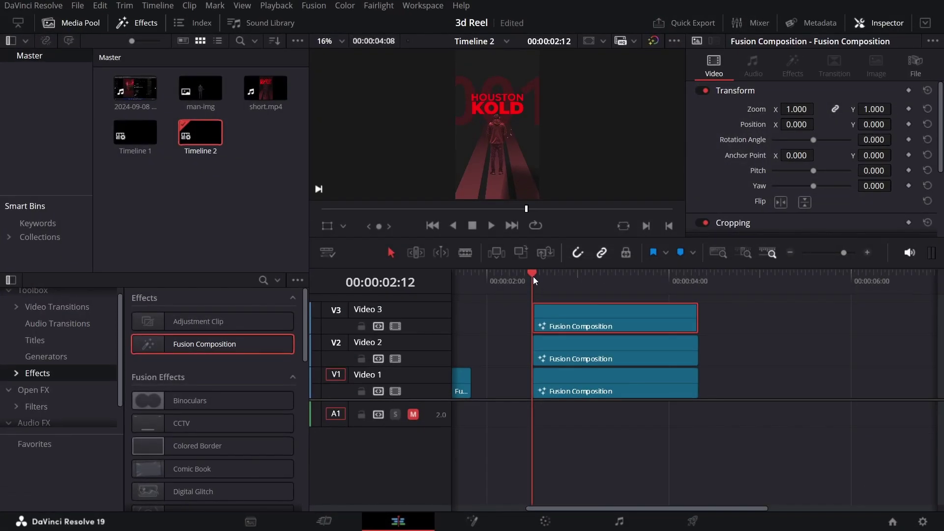
- Move the timeline playhead to 00:00:02:19 and open the Video 2 text layer in Fusion
left_click_drag(534, 277, 559, 281)
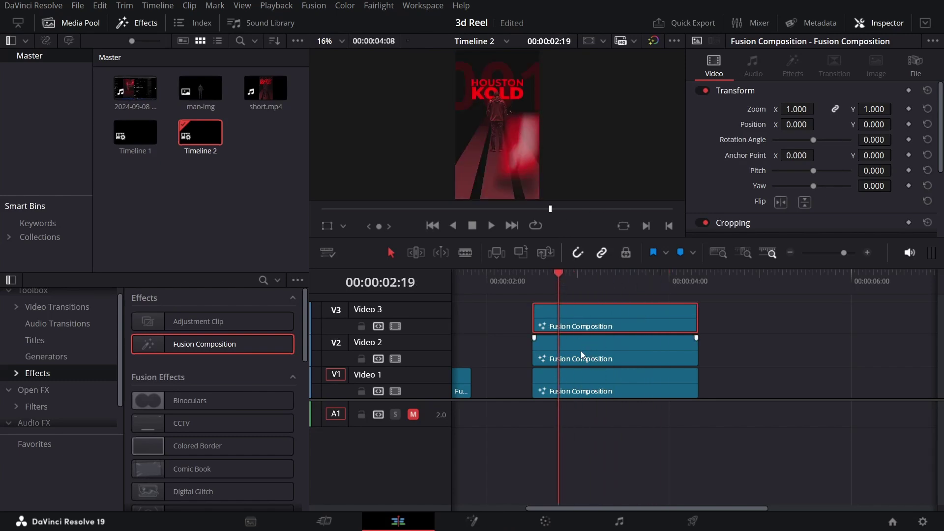
right_click(563, 359)
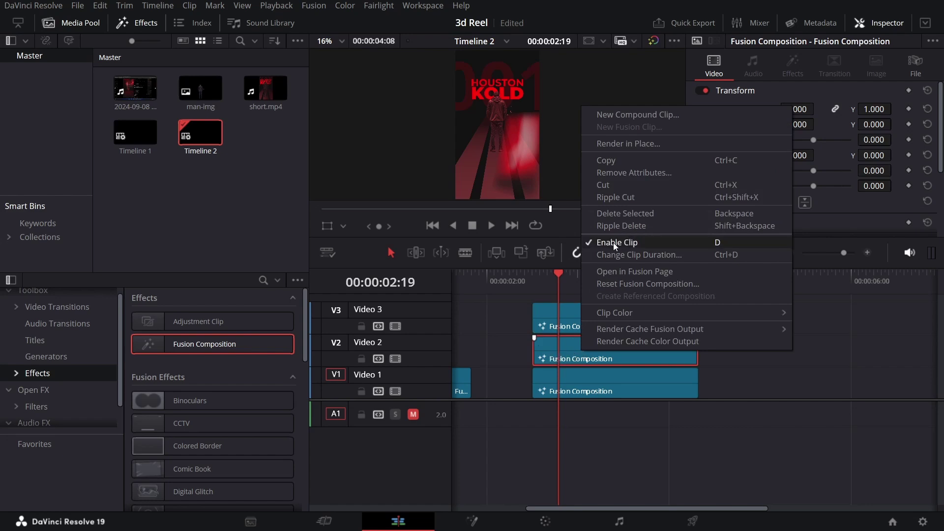
left_click(622, 271)
- Add a Glow node between Renderer3D1 and MediaOut1 in the text layer
scroll(415, 411, "down", 3)
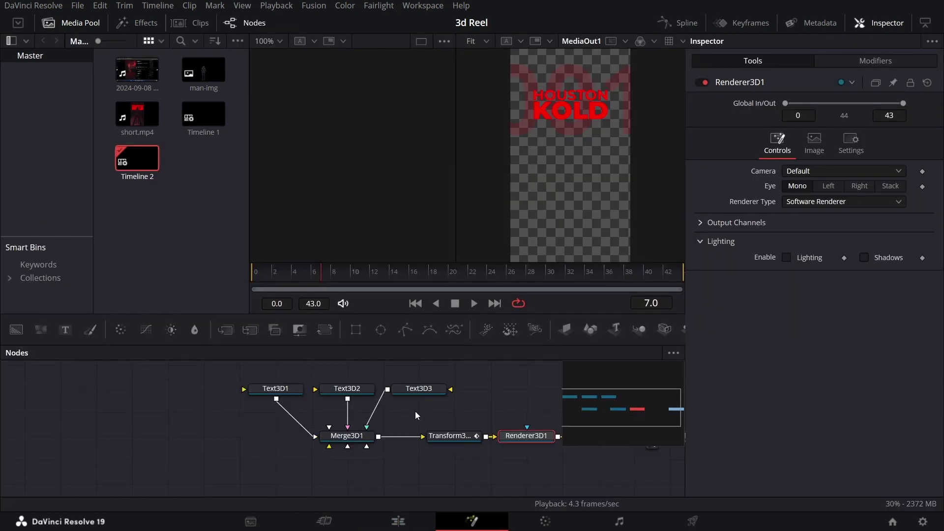
scroll(379, 451, "right", 2)
scroll(380, 451, "right", 3)
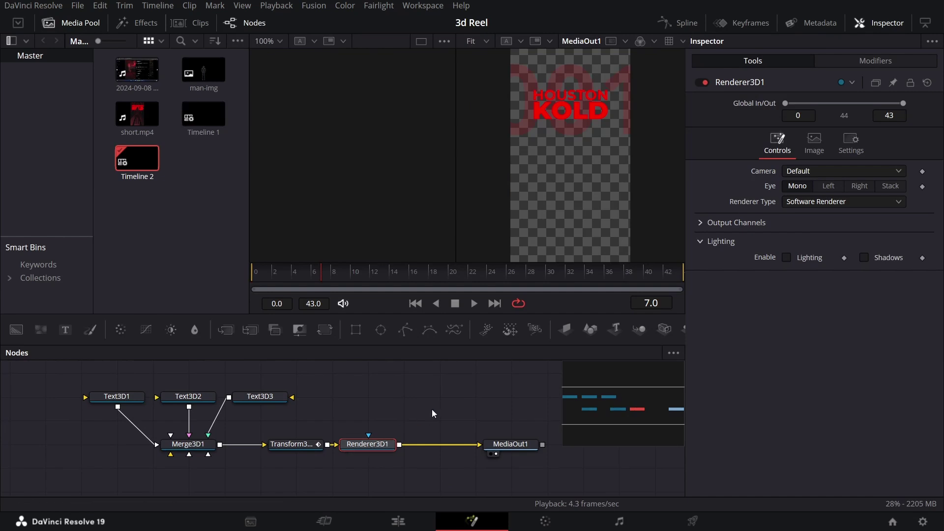
key("shift+space")
type("glo")
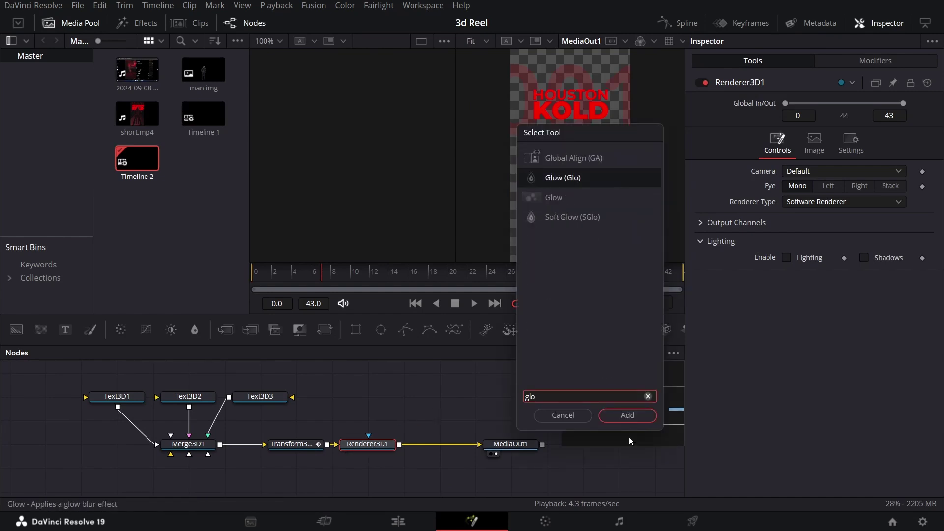
key("Return")
- Set the Glow node's glow size to 50 and glow to 0.7, and return to the edit timeline
left_click_drag(875, 185, 889, 182)
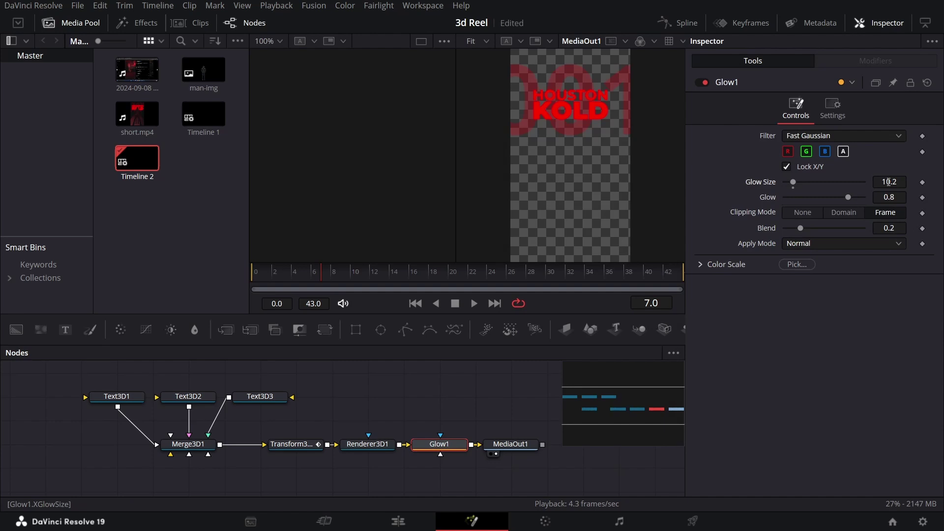
double_click(889, 182)
type("50")
key("Tab")
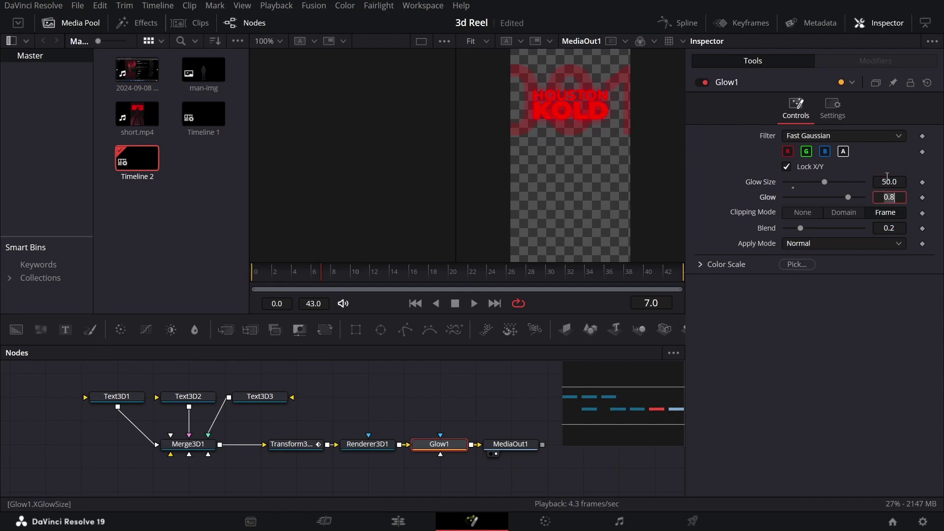
type("0.7")
key("Tab")
key("shift+4")
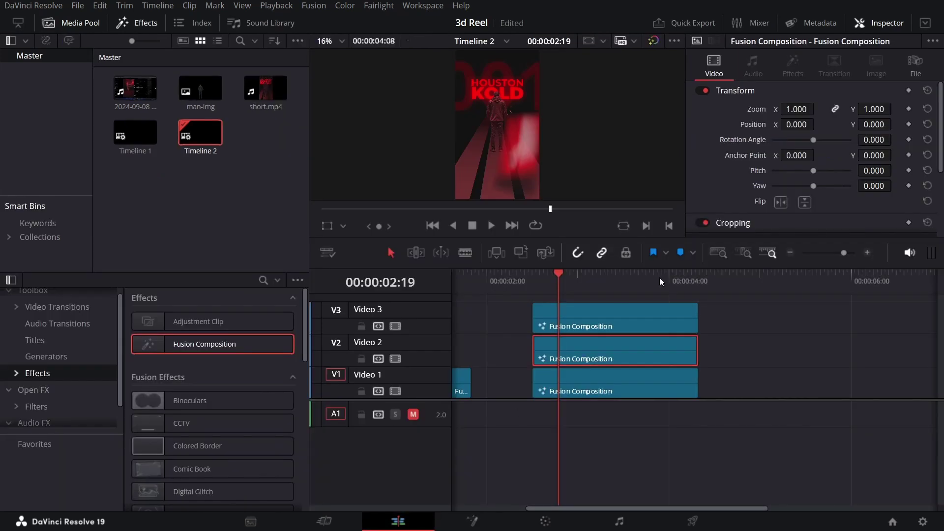
- Compare the glowing text at 00:00:02:23 with the first clip's text at 00:00:01:10 in an enlarged preview
scroll(498, 90, "up", 3)
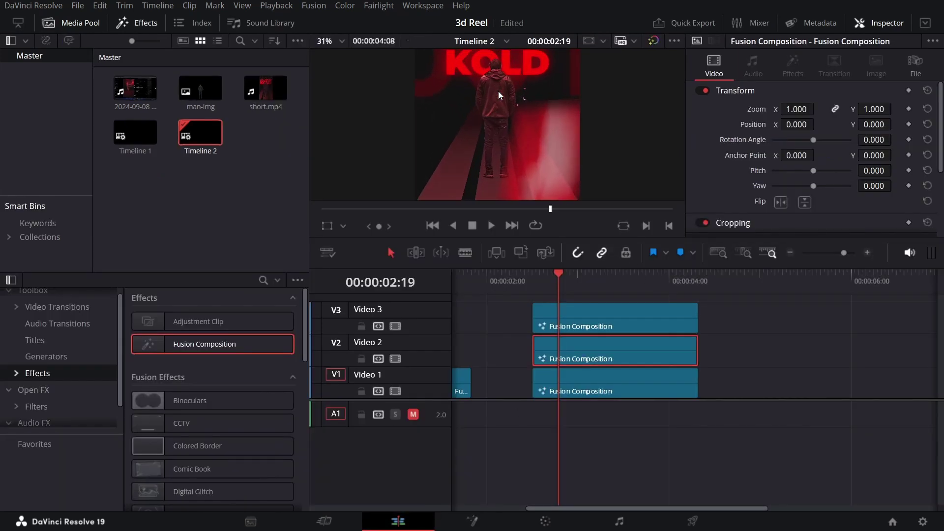
scroll(498, 91, "down", 1)
scroll(521, 369, "left", 3)
left_click(507, 285)
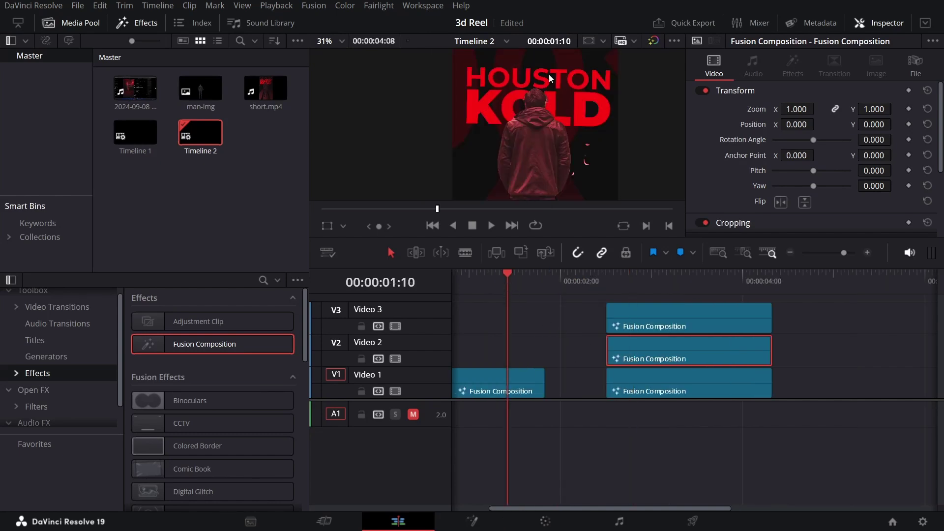
left_click(648, 284)
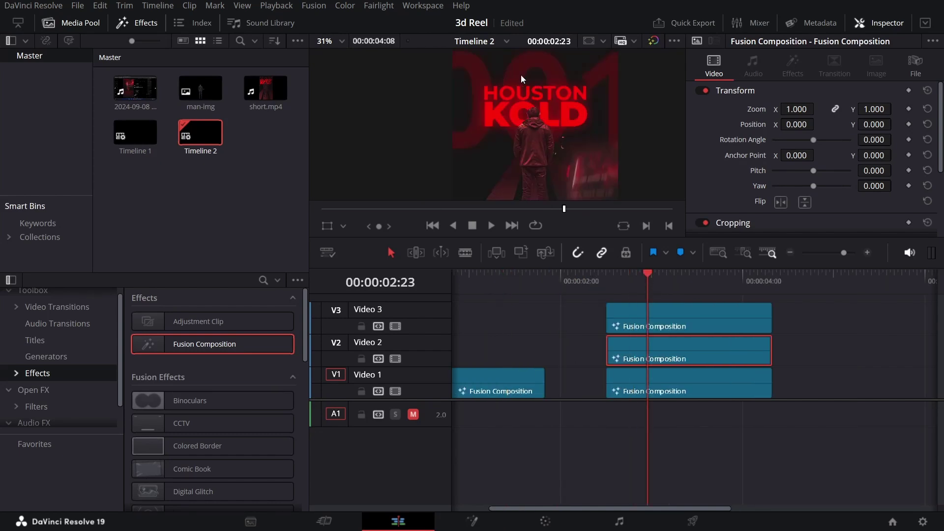
scroll(547, 135, "down", 5)
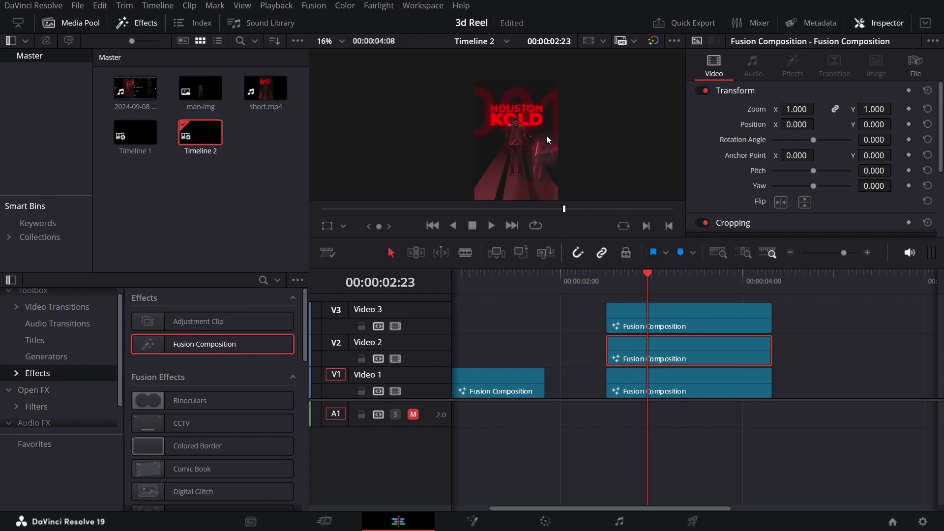
- Deselect the Video 2 clip and play the stacked layers from 00:00:02:12
left_click(572, 350)
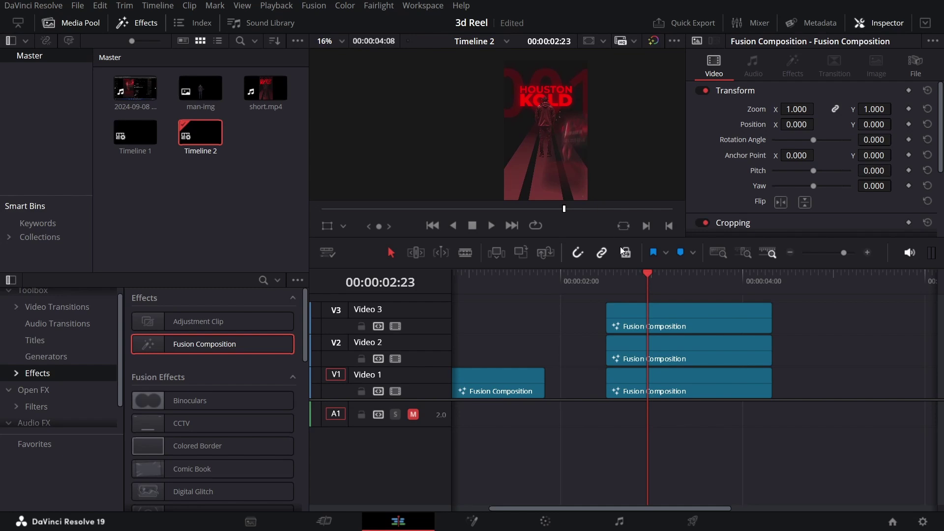
left_click_drag(612, 282, 607, 281)
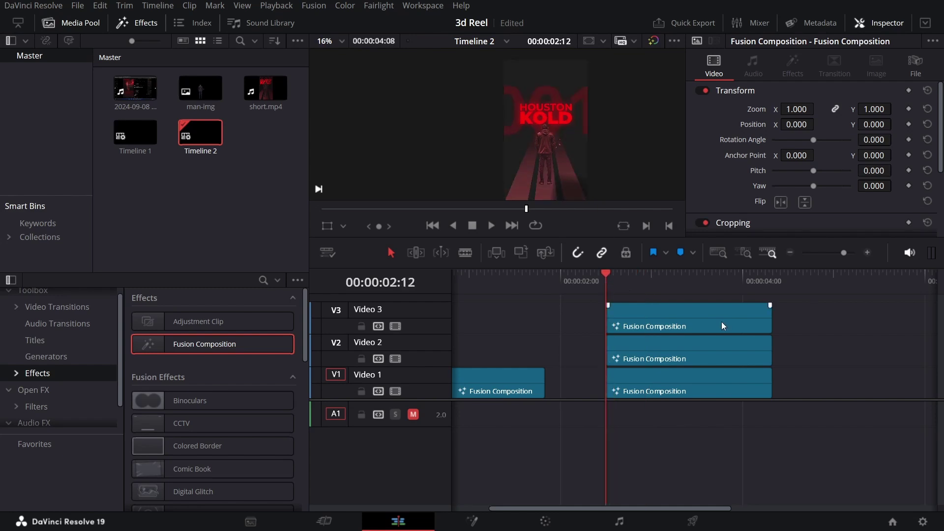
key("space")
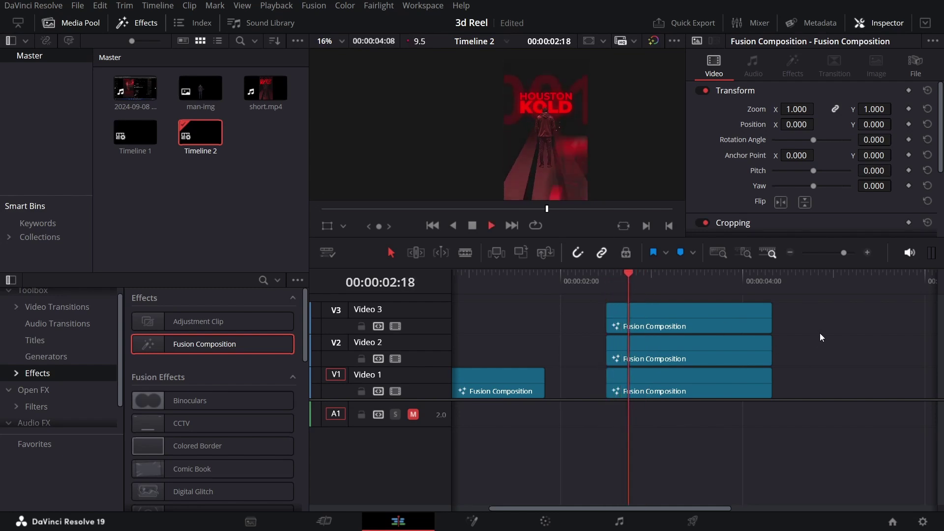